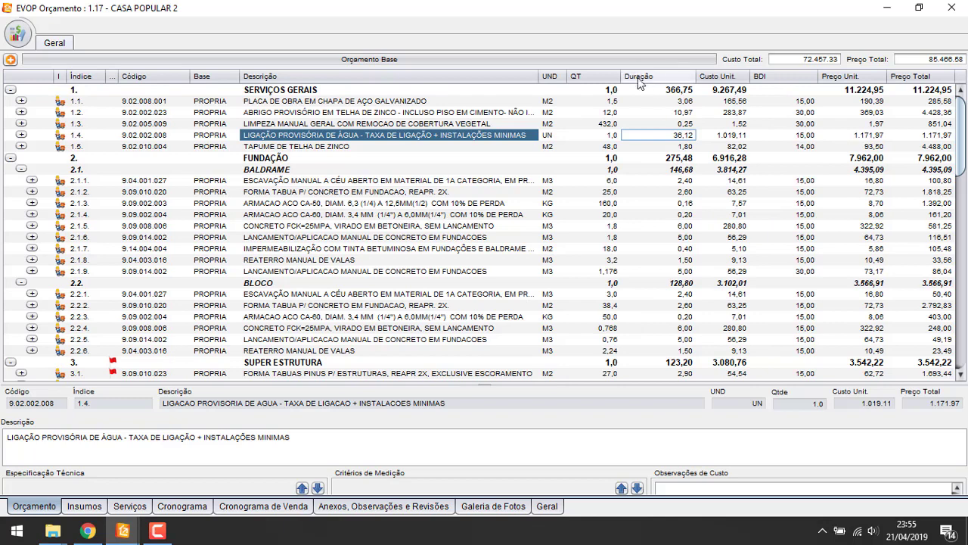
# Look over items 1.1 and 1.2 and the duration of item 1.1 in Serviços Gerais
pyautogui.click(434, 137)
pyautogui.press('Up')
pyautogui.press('Up')
pyautogui.press('Up')
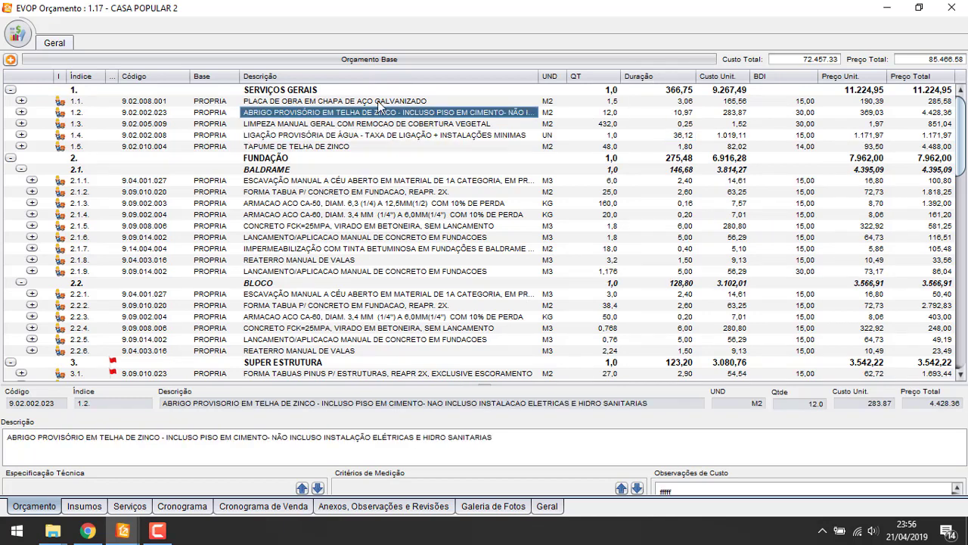
pyautogui.click(680, 115)
pyautogui.click(350, 104)
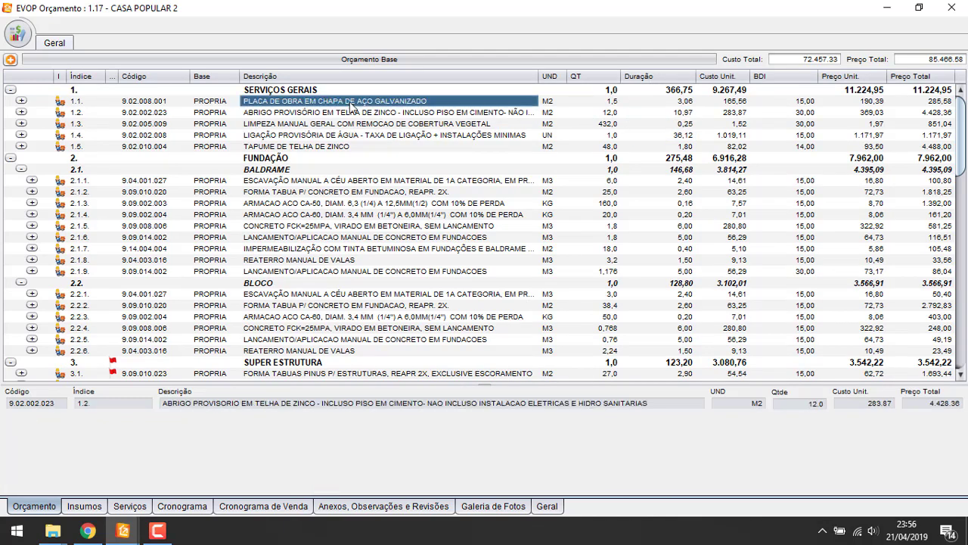
pyautogui.click(679, 103)
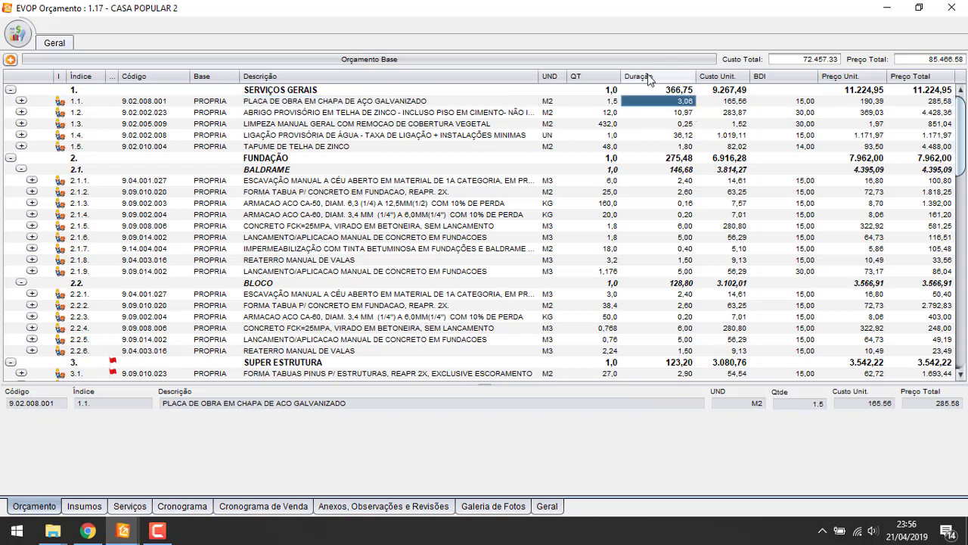
# Expand item 1.3 (manual cleaning) and inspect its SERVENTE labour quantity
pyautogui.click(278, 124)
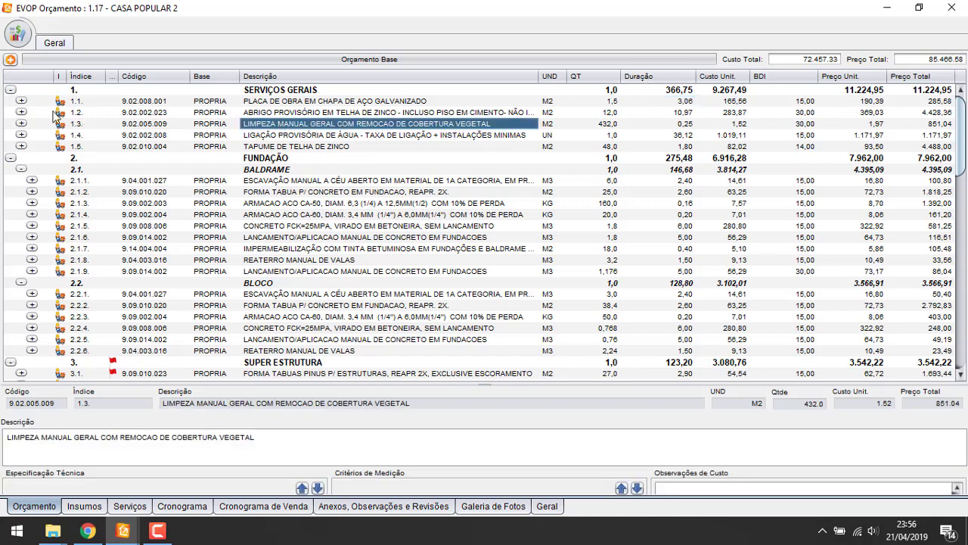
pyautogui.click(22, 123)
pyautogui.click(284, 135)
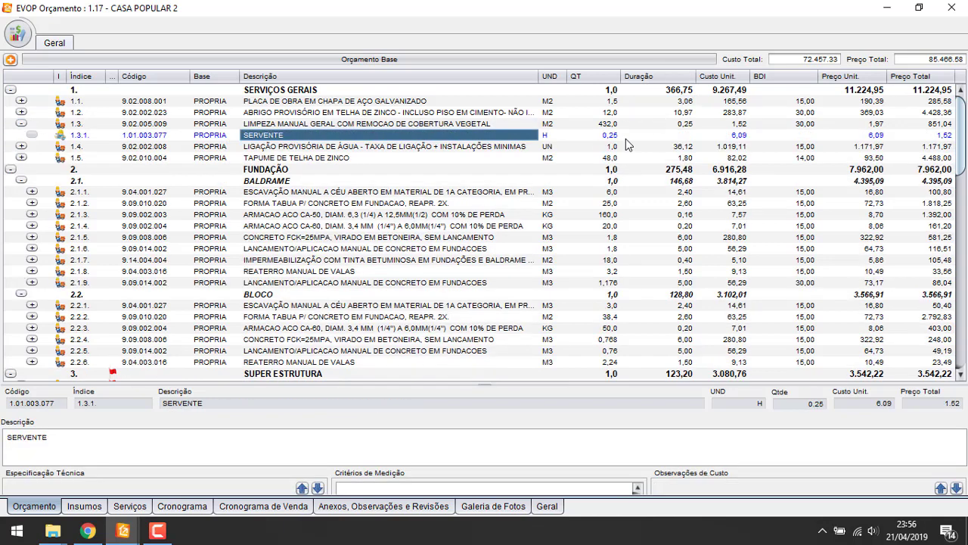
pyautogui.click(611, 136)
pyautogui.click(657, 124)
pyautogui.click(345, 134)
pyautogui.click(333, 123)
# Paste a duplicate SERVENTE input under item 1.3 with quantity 0,2
pyautogui.hotkey('ctrl', 'v')
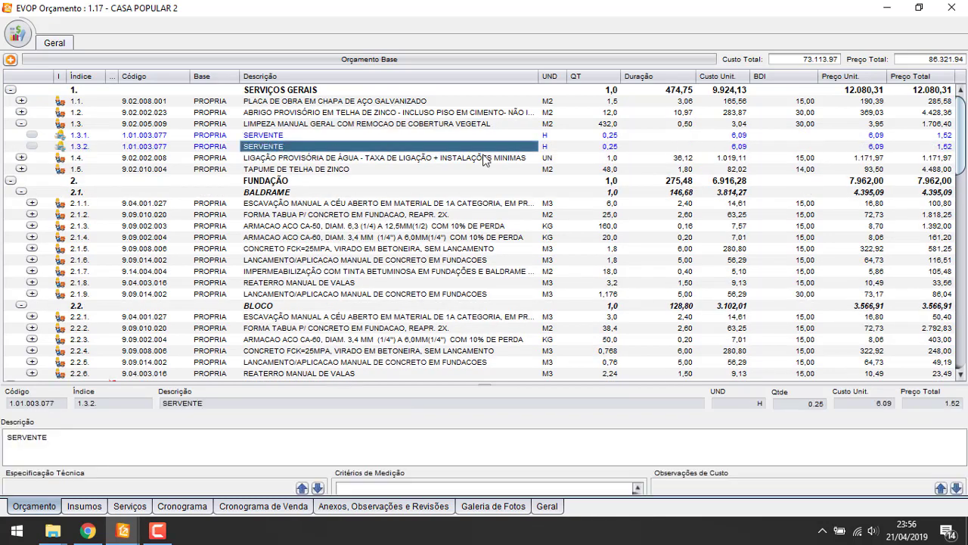
pyautogui.click(688, 125)
pyautogui.click(615, 147)
pyautogui.write('0,2')
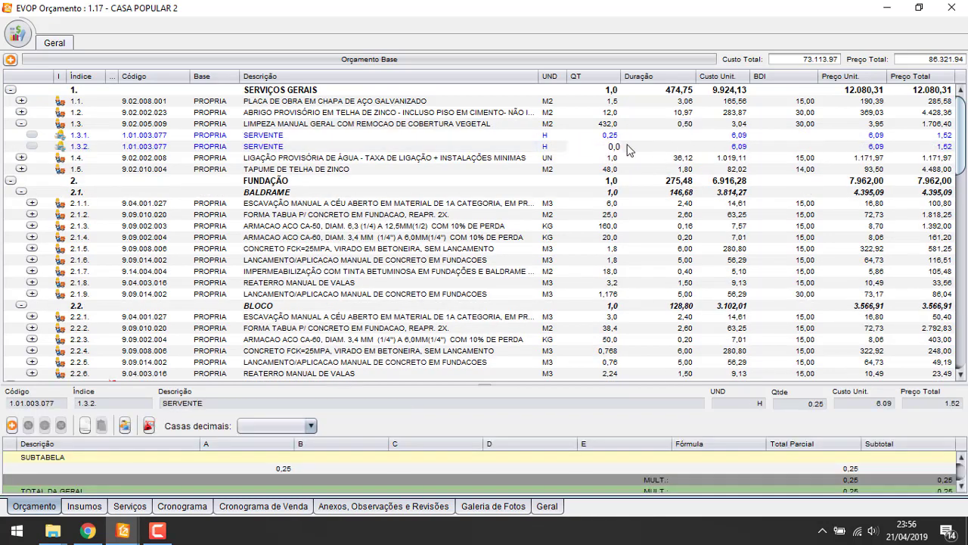
pyautogui.press('Return')
# Compare the two SERVENTE quantities and delete the duplicate SERVENTE row
pyautogui.click(614, 147)
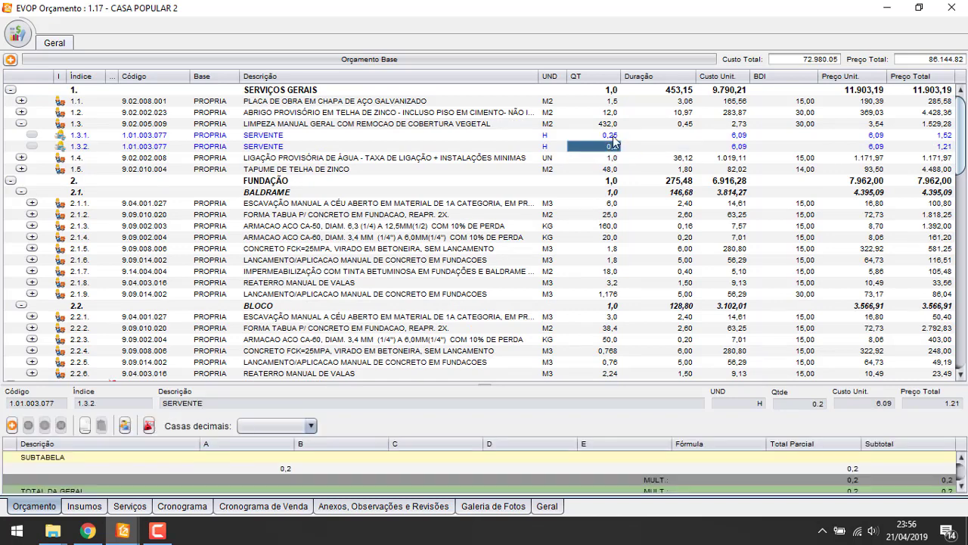
pyautogui.keyDown('shift'); pyautogui.click(617, 135); pyautogui.keyUp('shift')
pyautogui.keyDown('shift'); pyautogui.click(679, 124); pyautogui.keyUp('shift')
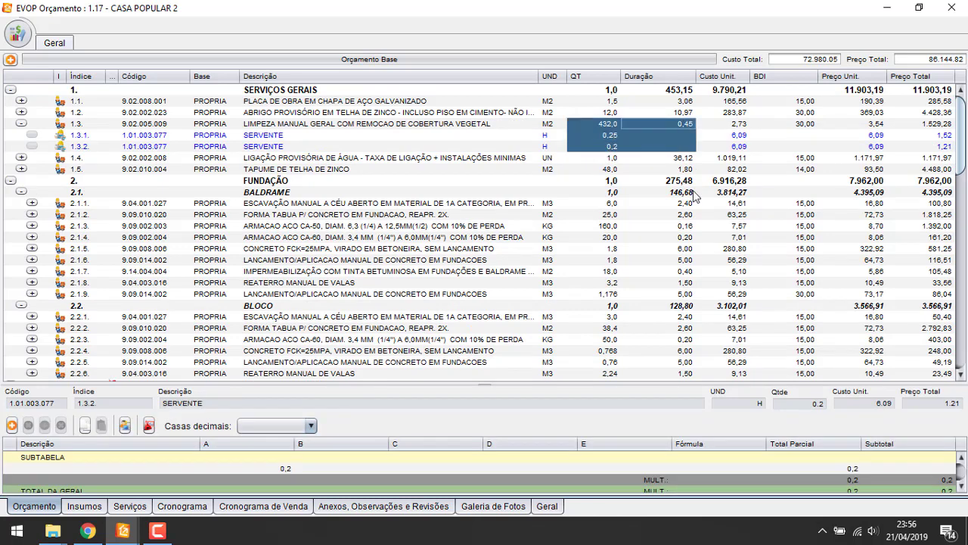
pyautogui.click(615, 146)
pyautogui.click(615, 137)
pyautogui.click(675, 125)
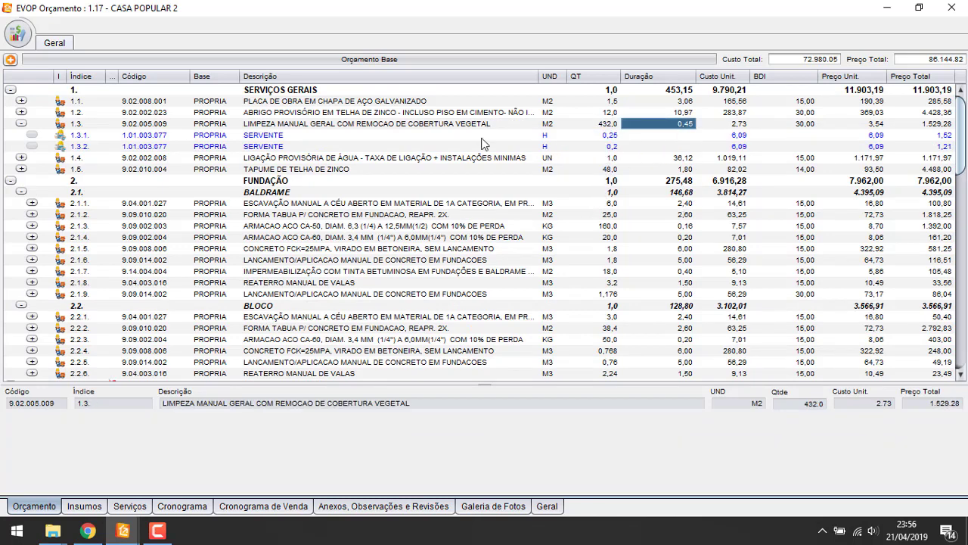
pyautogui.click(375, 136)
pyautogui.click(338, 145)
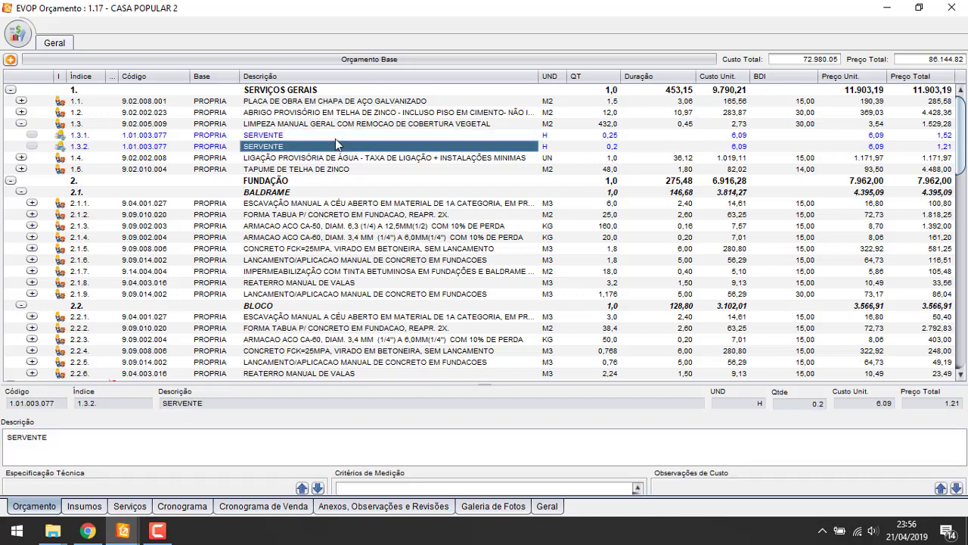
pyautogui.press('Delete')
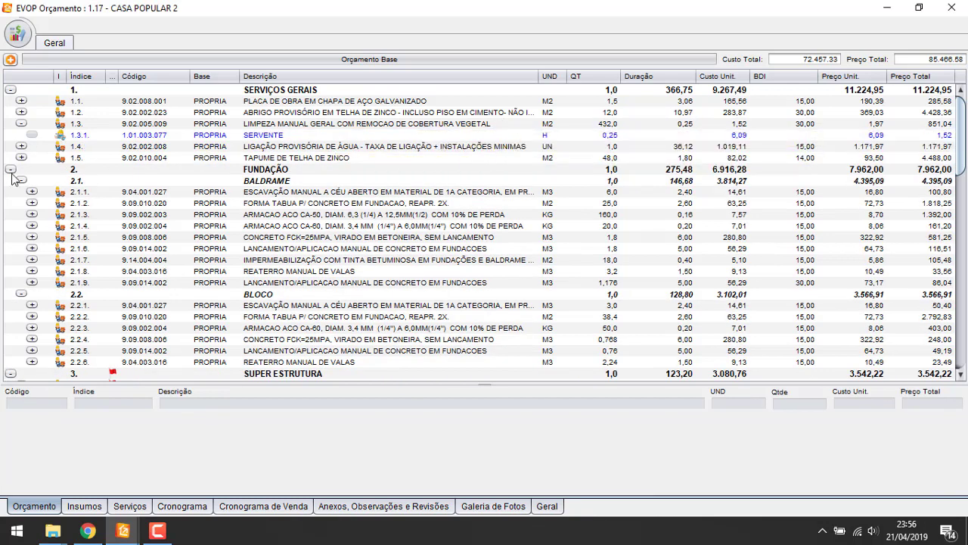
# Expand TAPUME DE TELHA DE ZINCO (1.5) and review its PEDREIRO and SERVENTE quantities
pyautogui.click(22, 158)
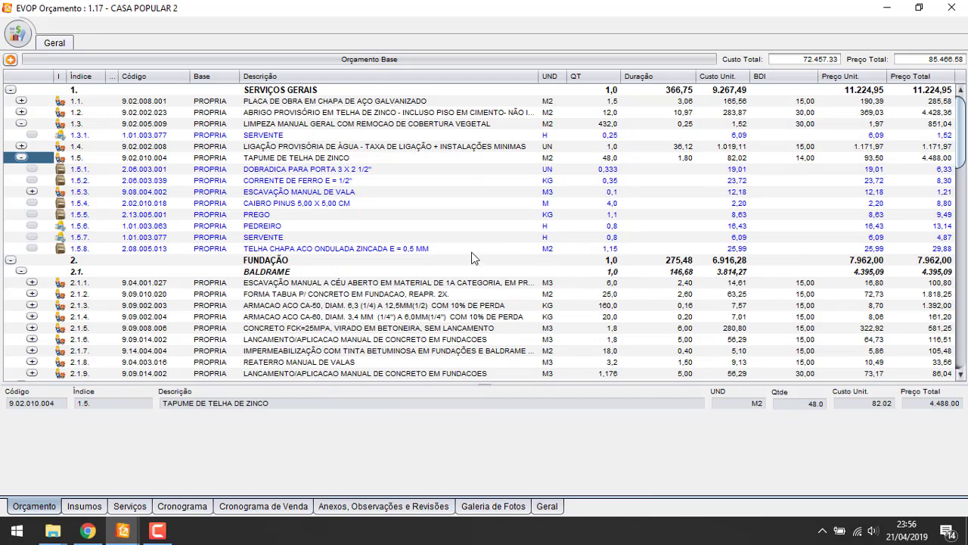
pyautogui.click(691, 159)
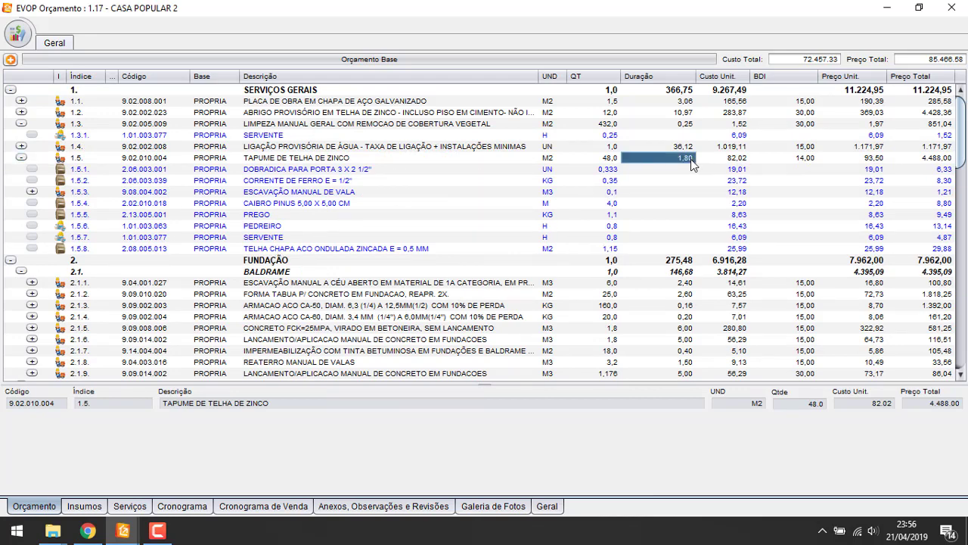
pyautogui.click(612, 238)
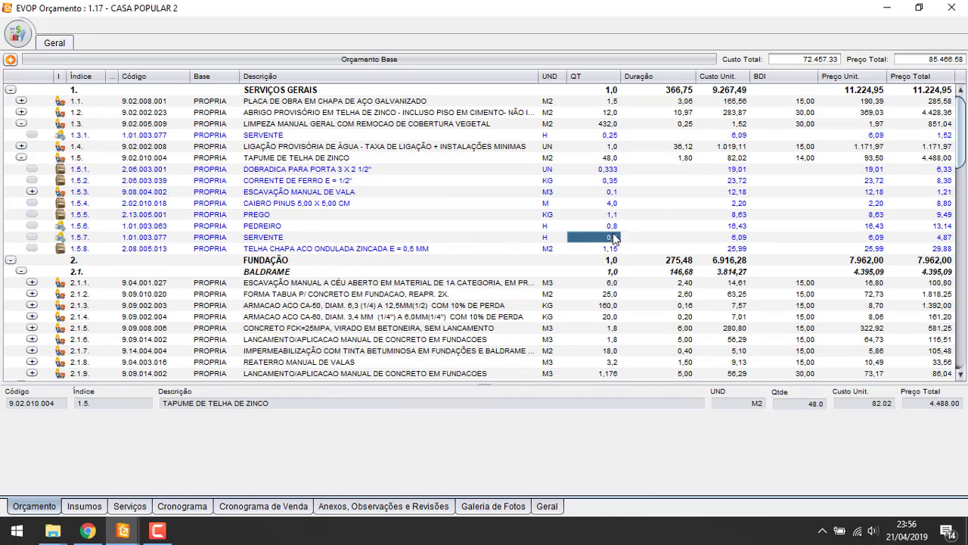
pyautogui.moveTo(612, 229); pyautogui.dragTo(630, 239)
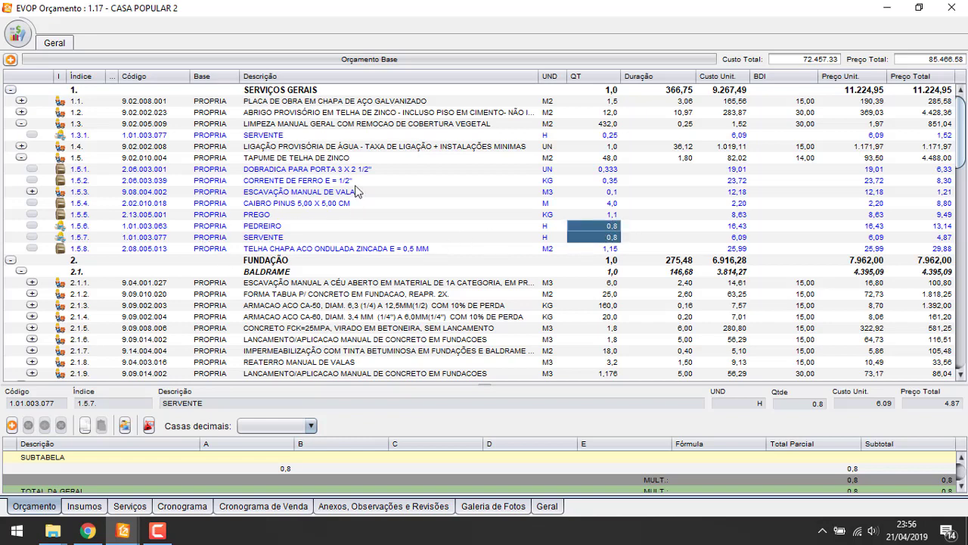
# Expand item 1.5.3 and check the SERVENTE, PEDREIRO and item quantities
pyautogui.click(32, 191)
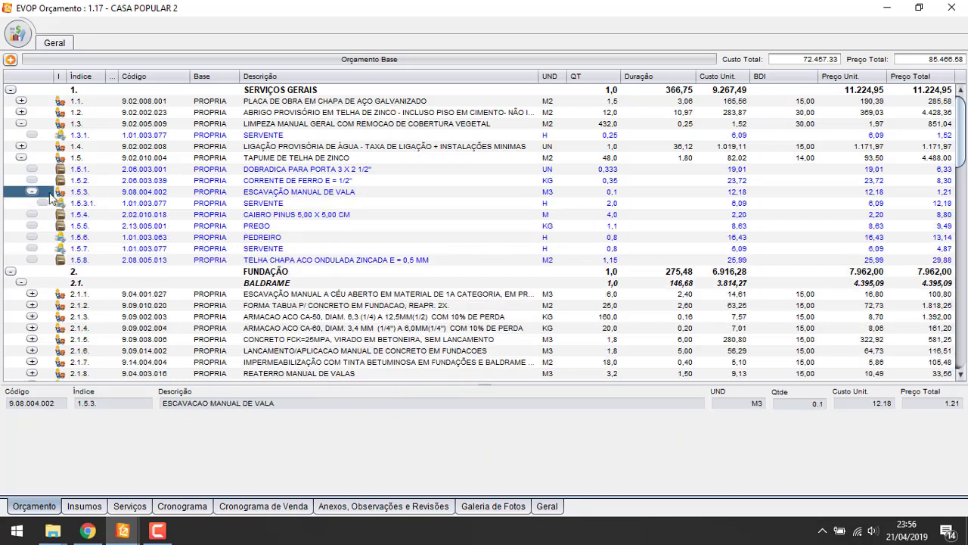
pyautogui.click(606, 205)
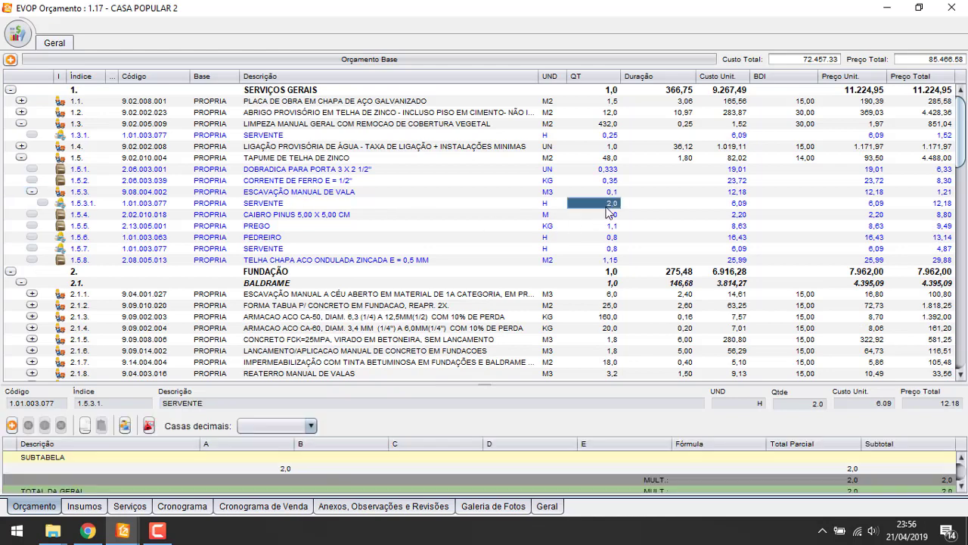
pyautogui.click(611, 194)
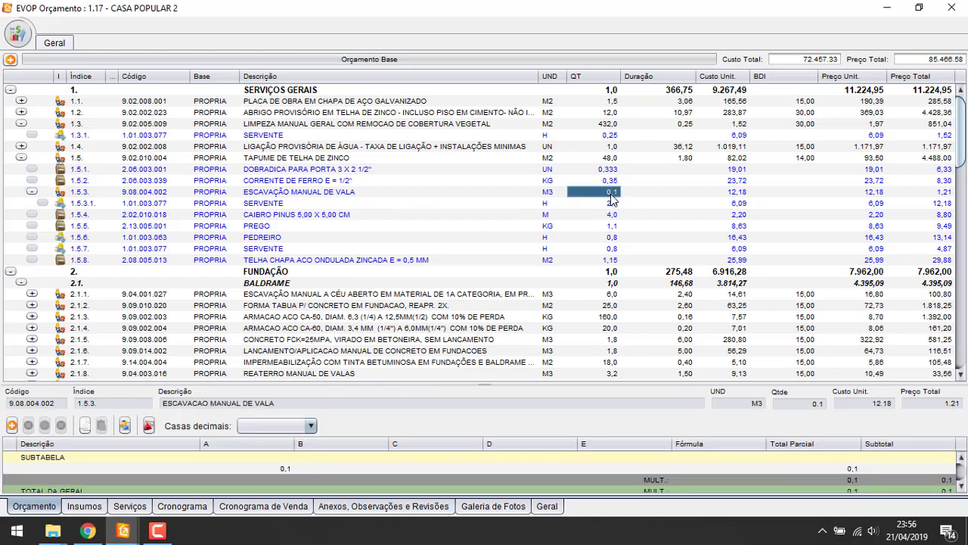
pyautogui.click(618, 237)
pyautogui.click(613, 248)
pyautogui.click(664, 158)
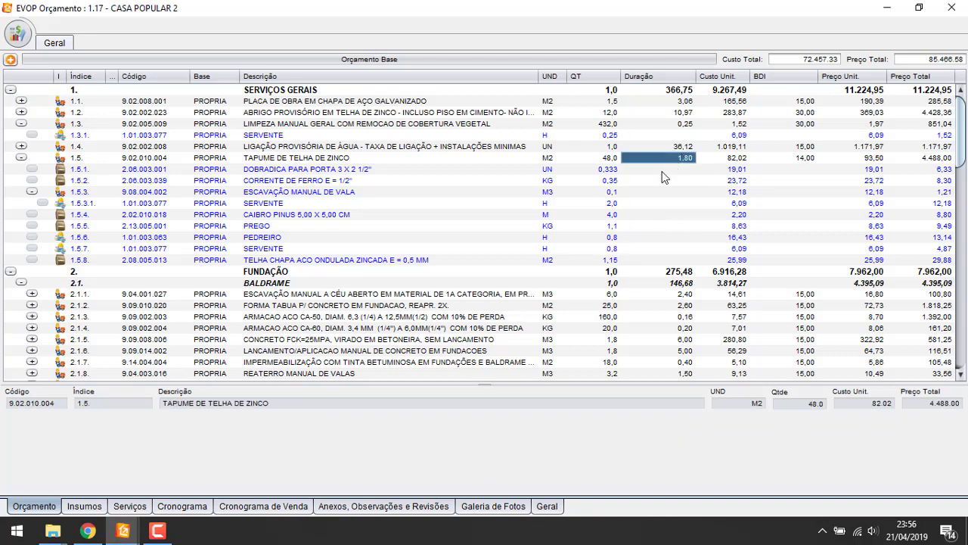
# Collapse item 1.5, check its quantity calculation, then collapse item 1.3
pyautogui.click(21, 159)
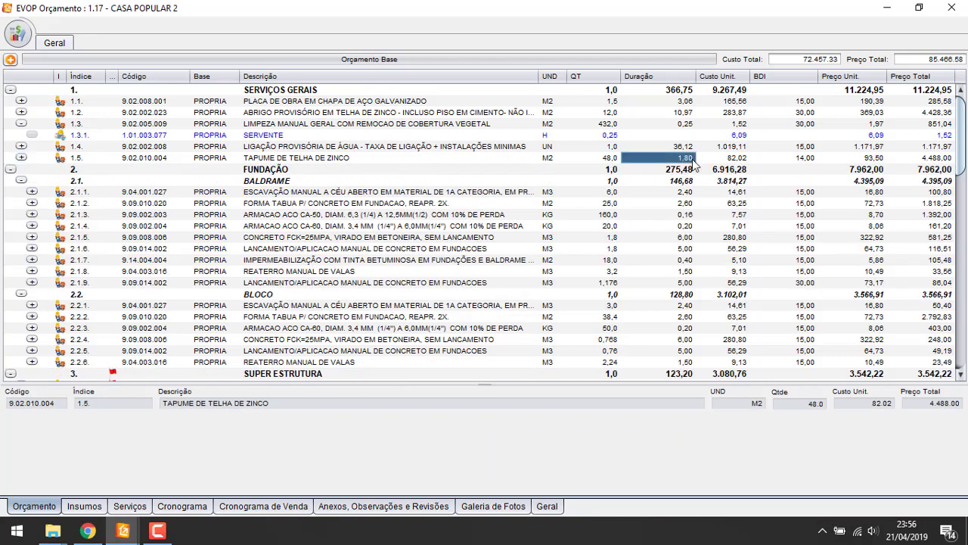
pyautogui.click(546, 160)
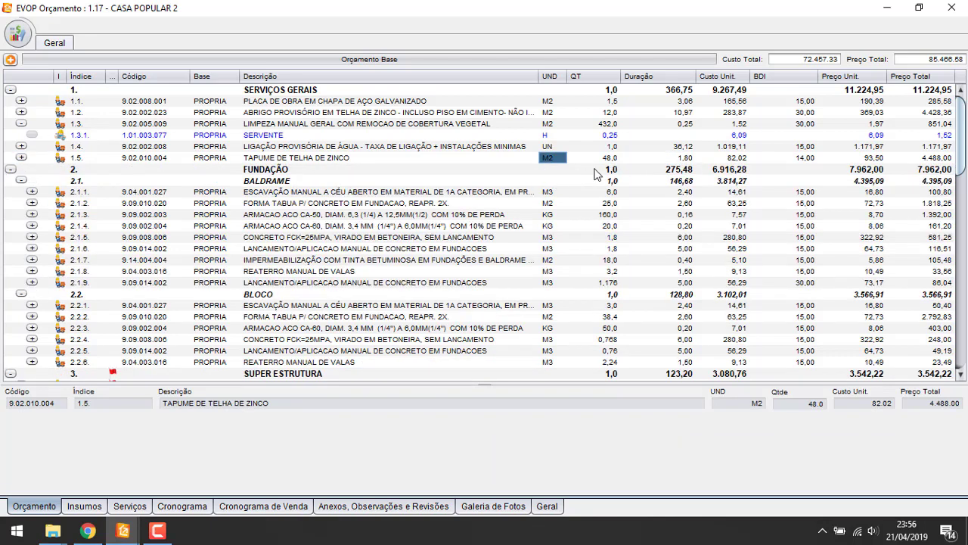
pyautogui.click(615, 159)
pyautogui.click(682, 160)
pyautogui.click(612, 162)
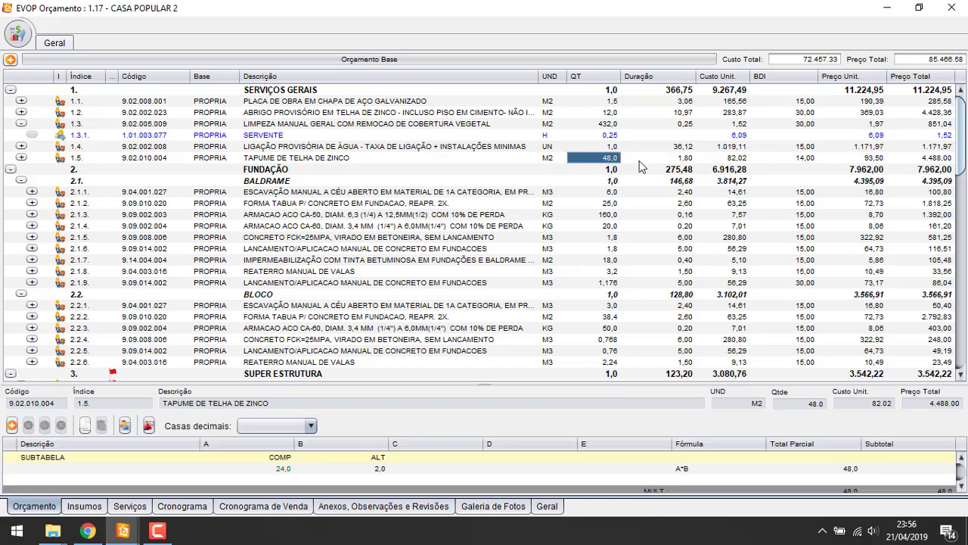
pyautogui.click(674, 162)
pyautogui.click(21, 124)
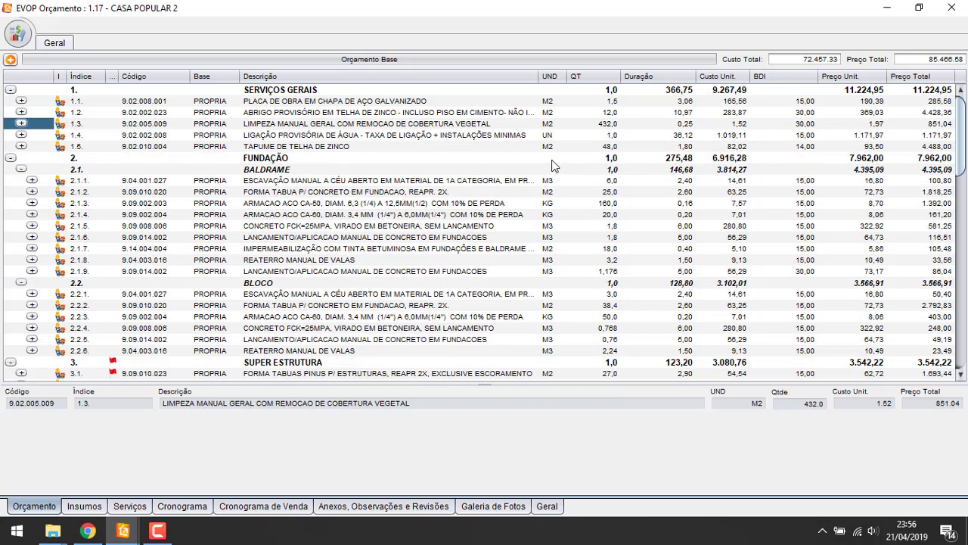
# Check the SERVIÇOS GERAIS duration 366,75 and item 1.3's 0,25, then show item 2.1.1's inputs
pyautogui.click(665, 136)
pyautogui.press('Up')
pyautogui.press('Up')
pyautogui.press('Up')
pyautogui.press('Up')
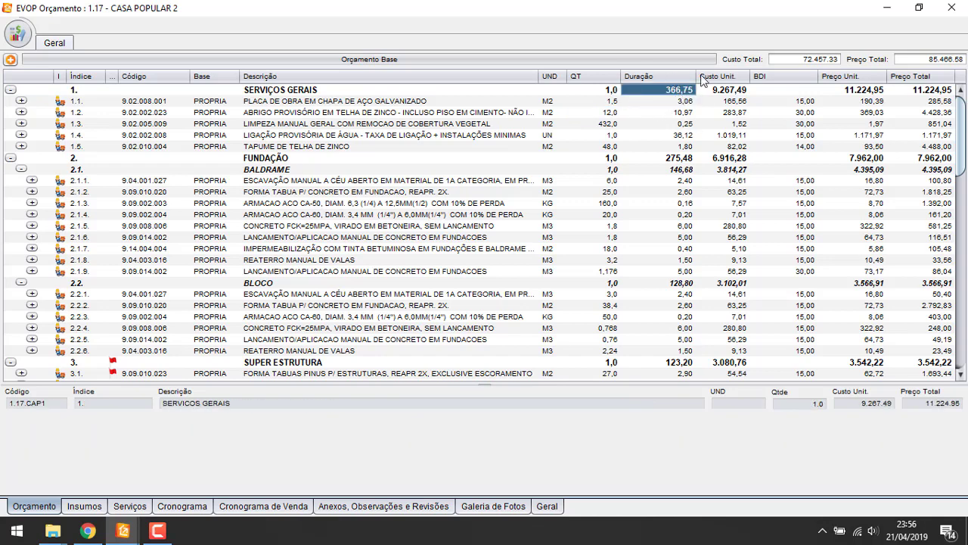
pyautogui.click(729, 98)
pyautogui.click(693, 94)
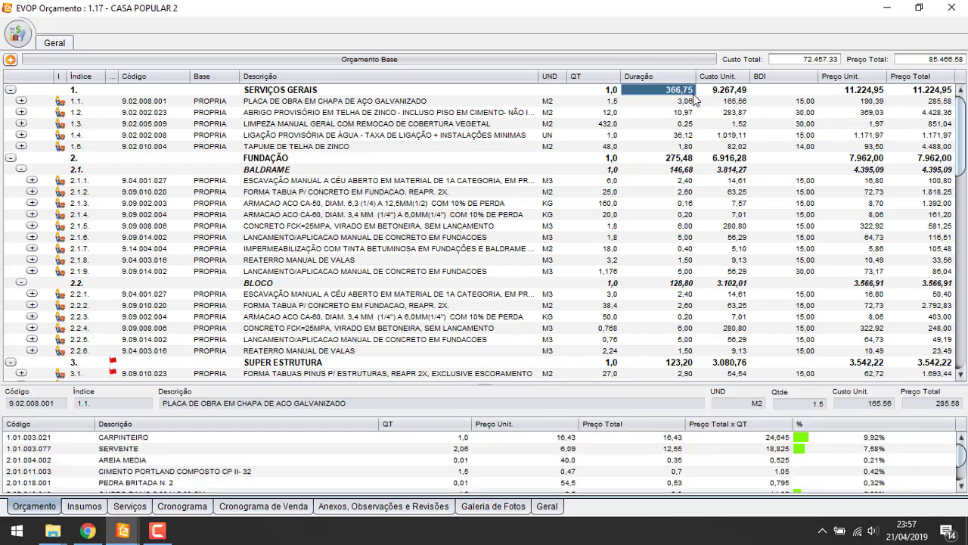
pyautogui.click(340, 91)
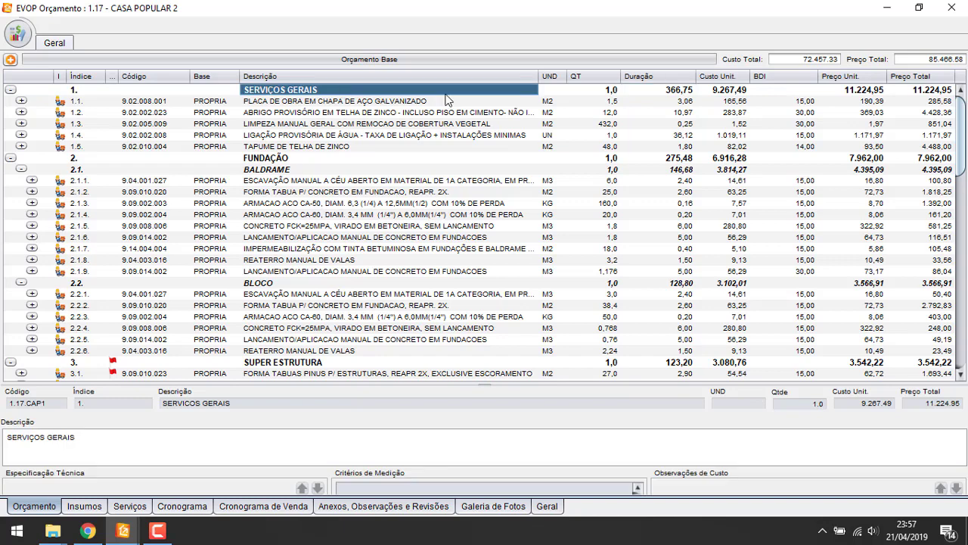
pyautogui.click(675, 95)
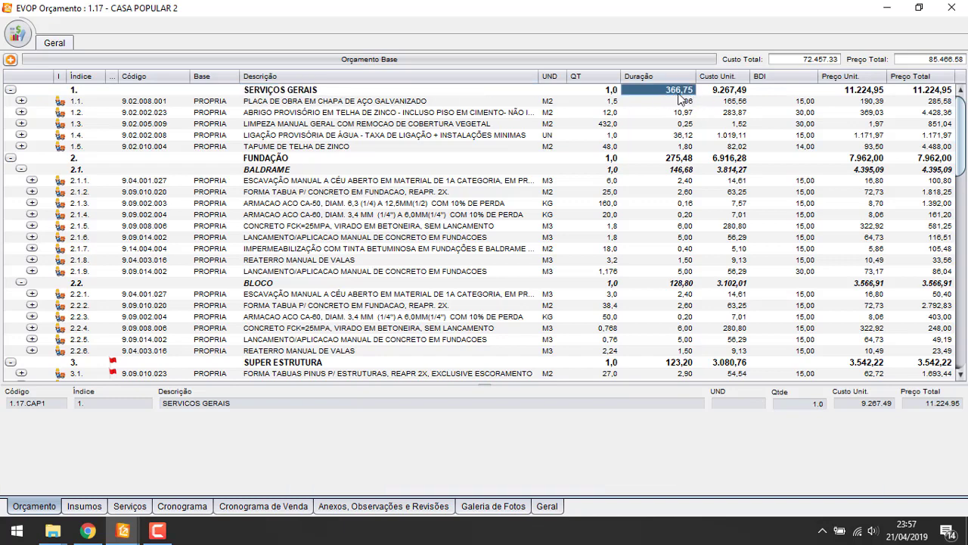
pyautogui.click(672, 124)
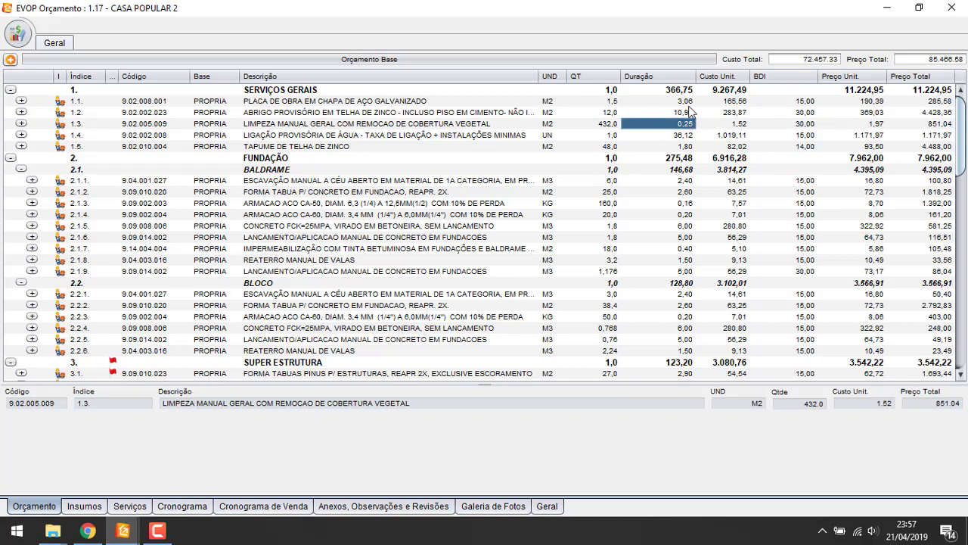
pyautogui.click(712, 181)
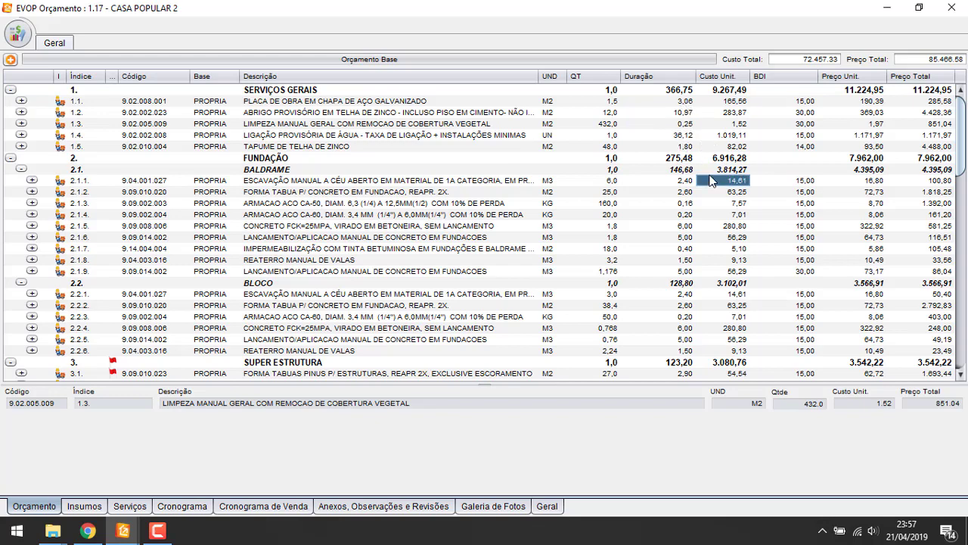
# Expand CAIXA DE PASSAGEM (7.2.2) and delete its ELETRICISTA and AJUDANTE DE ELETRICISTA rows
pyautogui.scroll(-20, 703, 223)
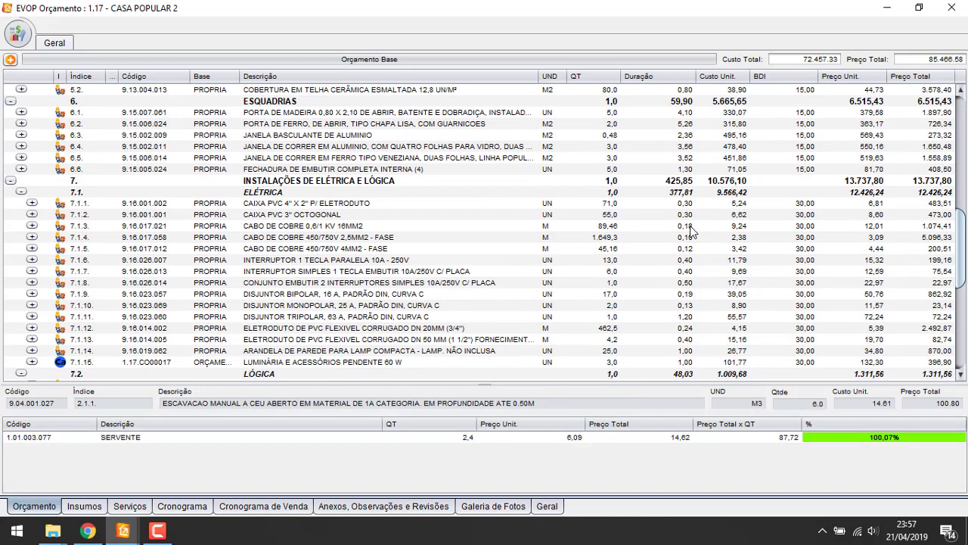
pyautogui.scroll(-3, 704, 224)
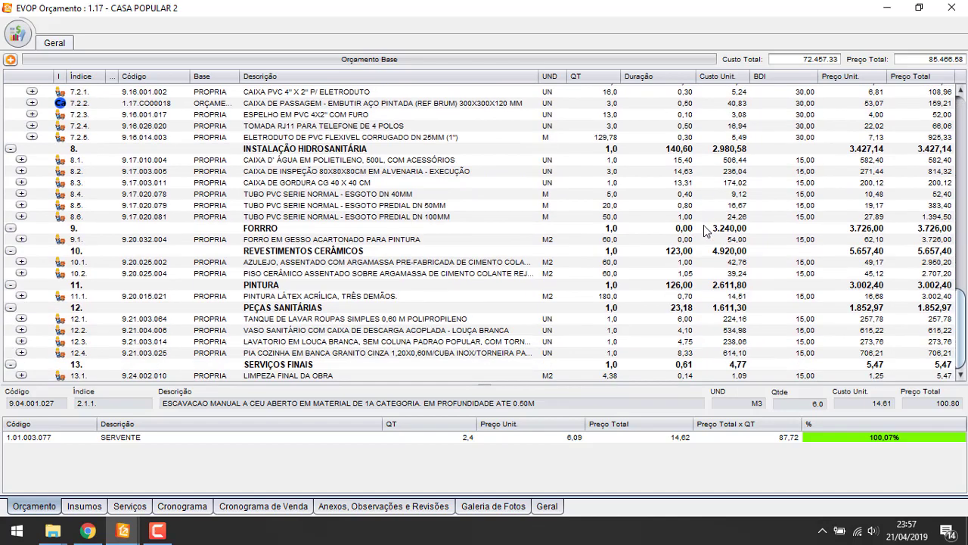
pyautogui.scroll(1, 322, 239)
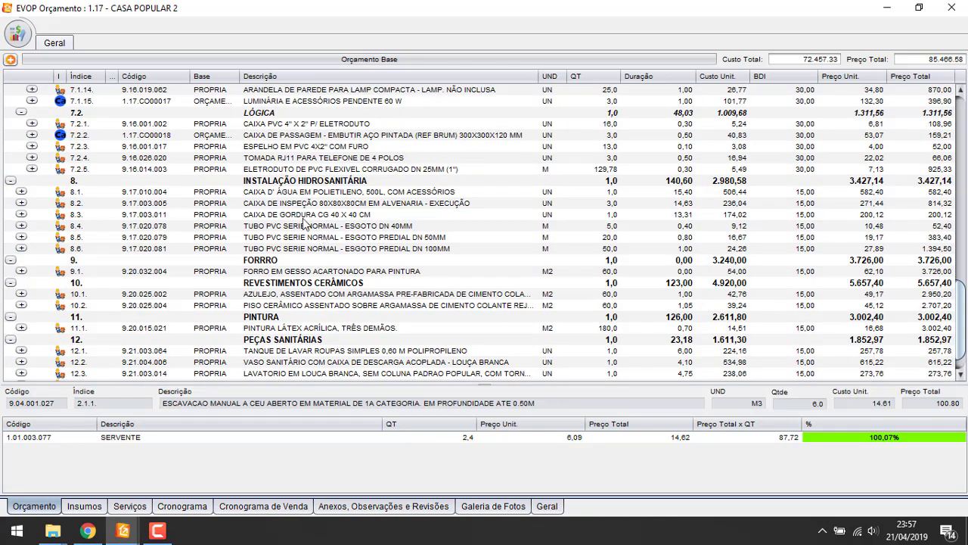
pyautogui.click(32, 134)
pyautogui.scroll(2, 359, 174)
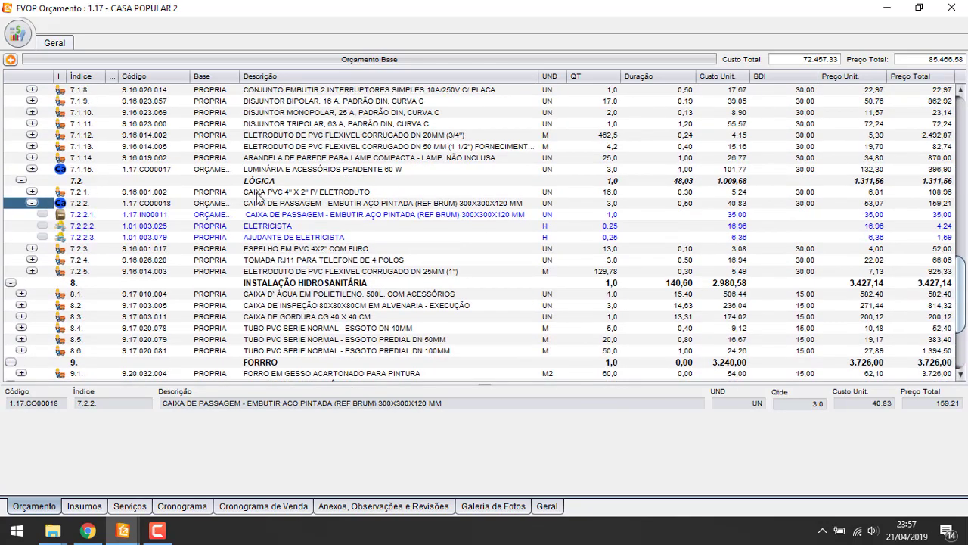
pyautogui.click(302, 205)
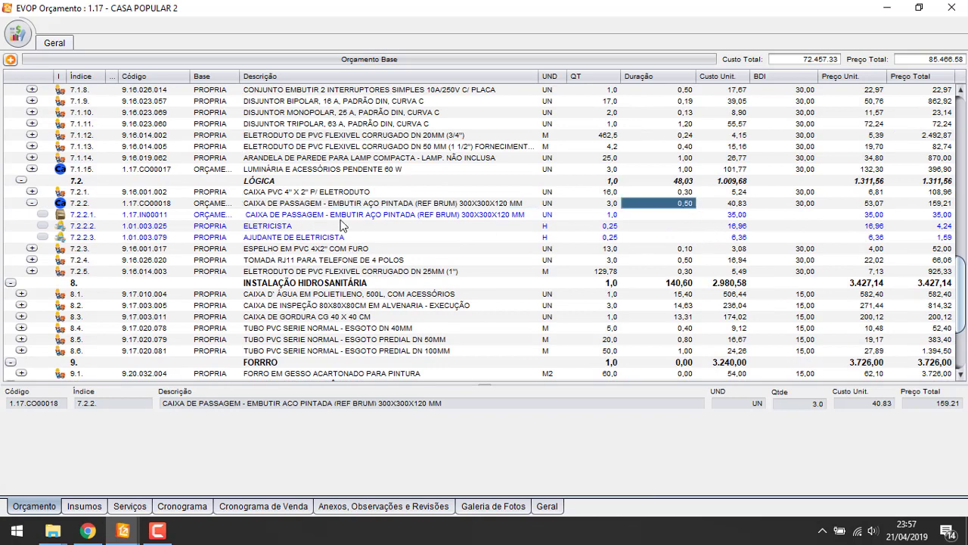
pyautogui.click(294, 214)
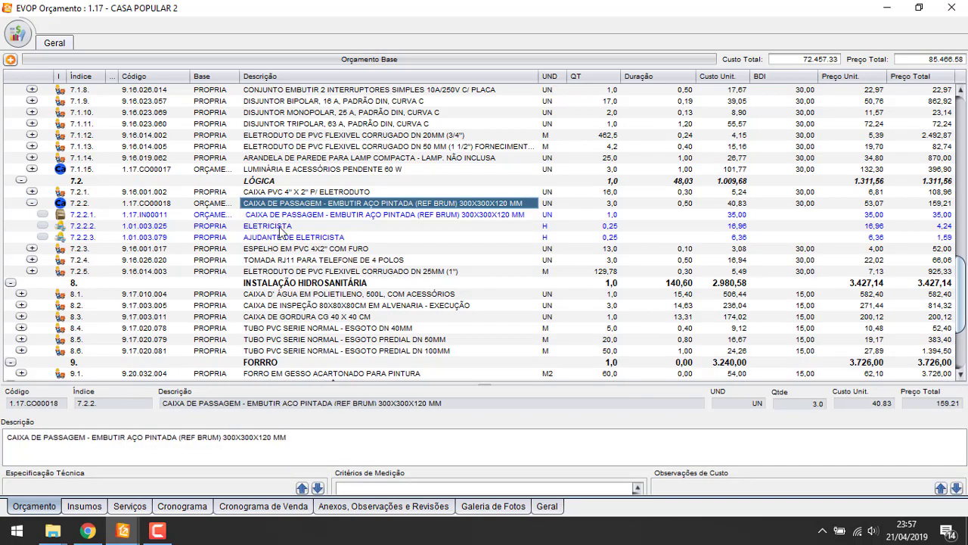
pyautogui.click(295, 225)
pyautogui.keyDown('shift'); pyautogui.click(291, 237); pyautogui.keyUp('shift')
pyautogui.press('Delete')
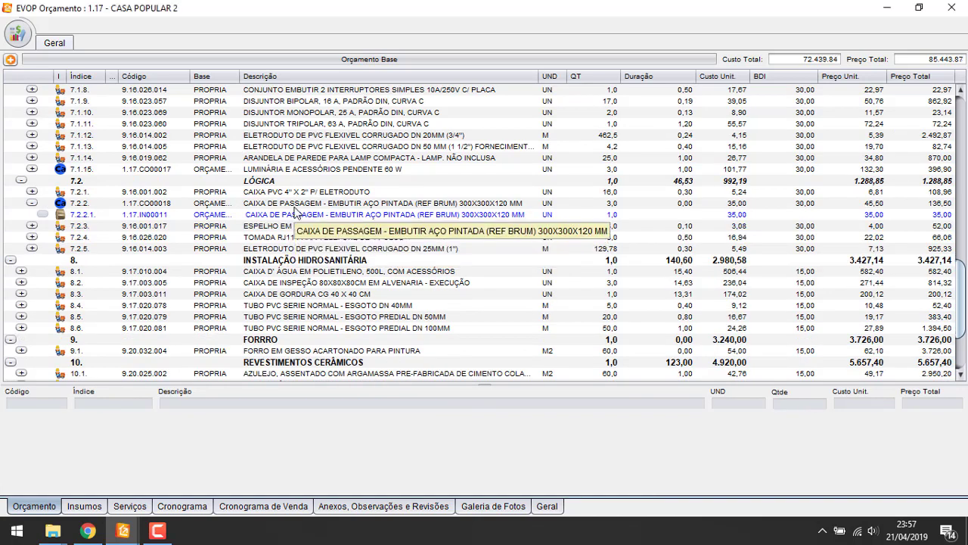
# Create a new MÃO DE OBRA budget input under item 7.2.2
pyautogui.click(296, 206)
pyautogui.rightClick(295, 210)
pyautogui.moveTo(401, 312)
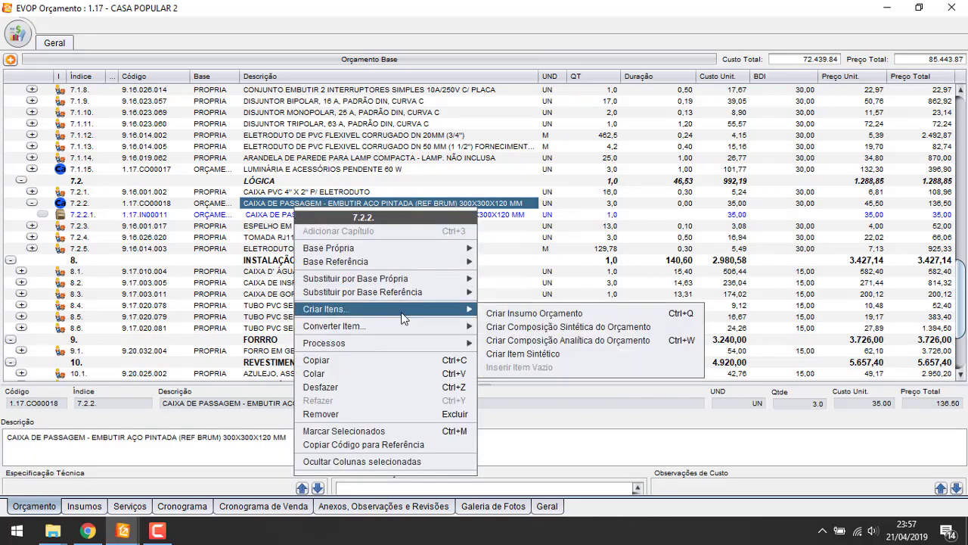
pyautogui.click(558, 314)
pyautogui.click(484, 250)
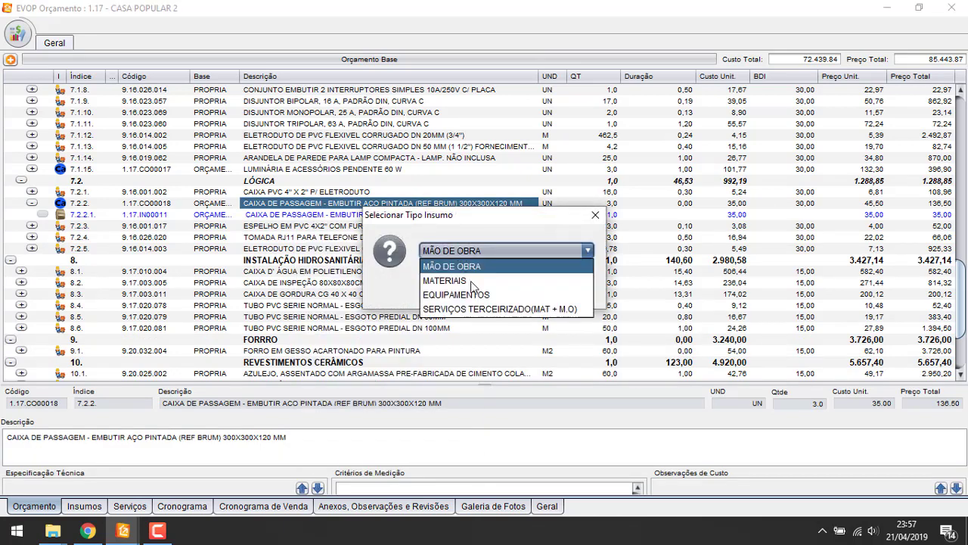
pyautogui.click(499, 308)
pyautogui.click(476, 250)
pyautogui.click(452, 266)
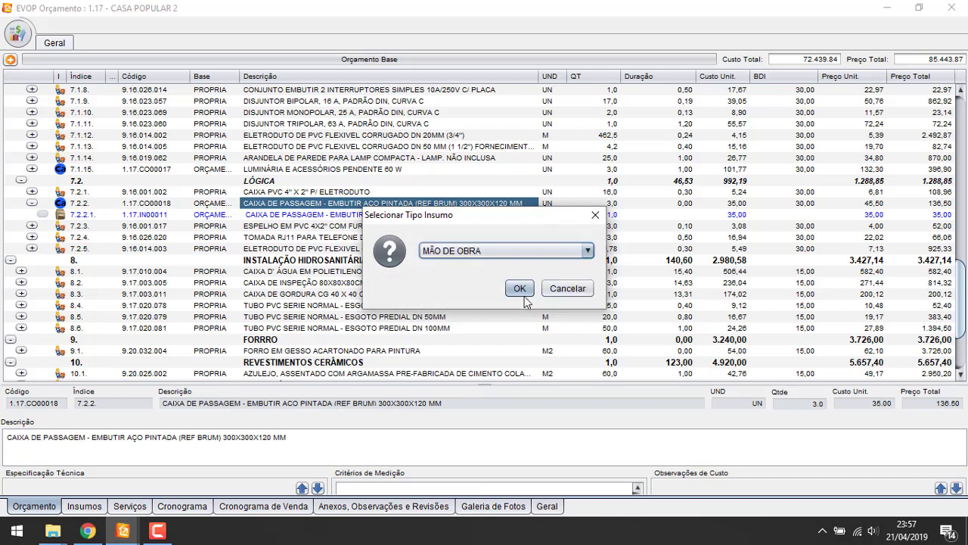
pyautogui.click(519, 287)
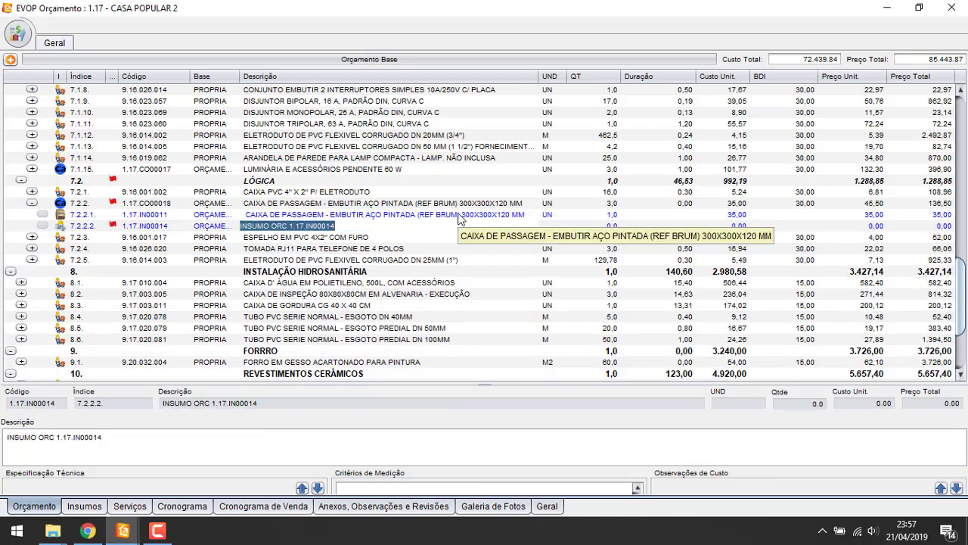
# Name the input 'M. O. INSTALAÇÃO DE CAIXA DE PASSAGEM' with unit UN and quantity 1,0
pyautogui.press('BackSpace')
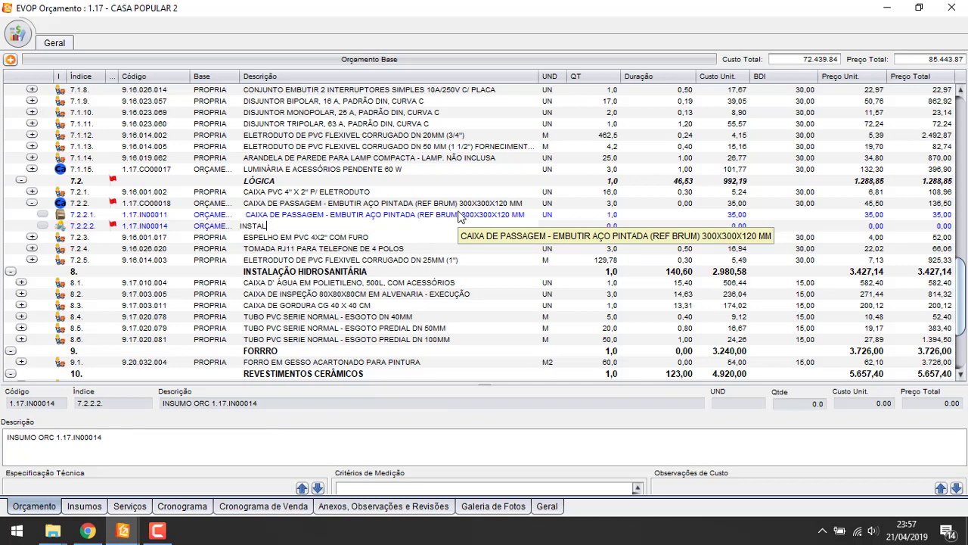
pyautogui.press('BackSpace')
pyautogui.press('BackSpace')
pyautogui.press('BackSpace')
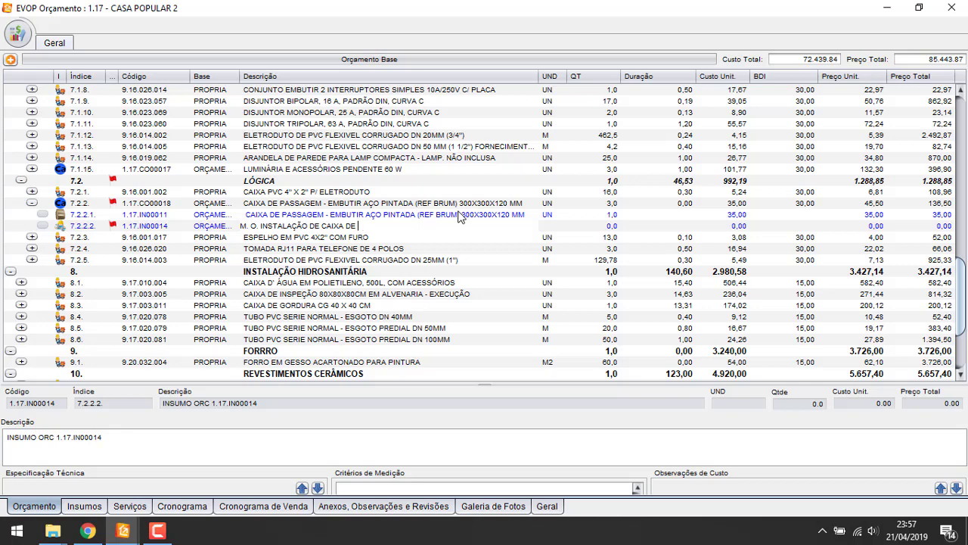
pyautogui.write('M. O. INSTALAÇÃO DE CAIXA DE PASSAGEM')
pyautogui.press('Tab')
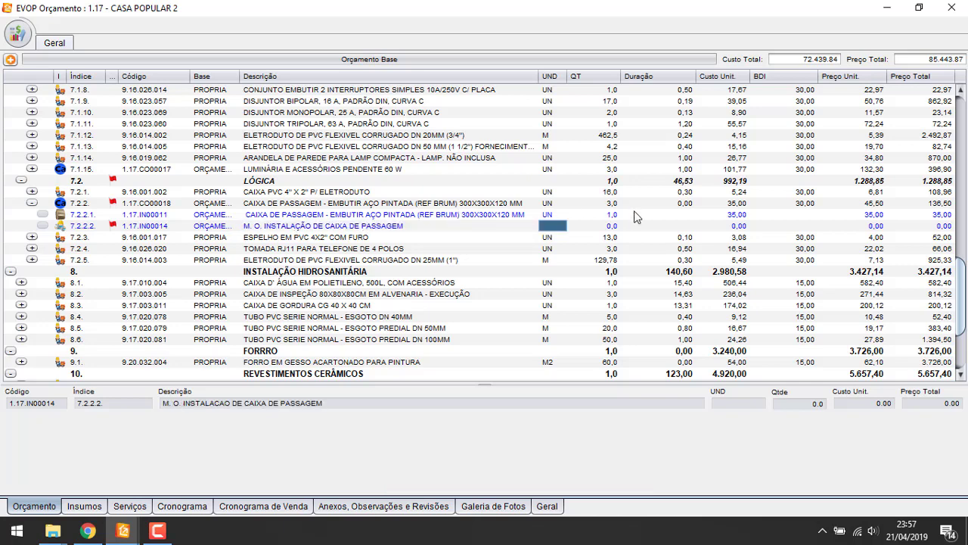
pyautogui.doubleClick(554, 228)
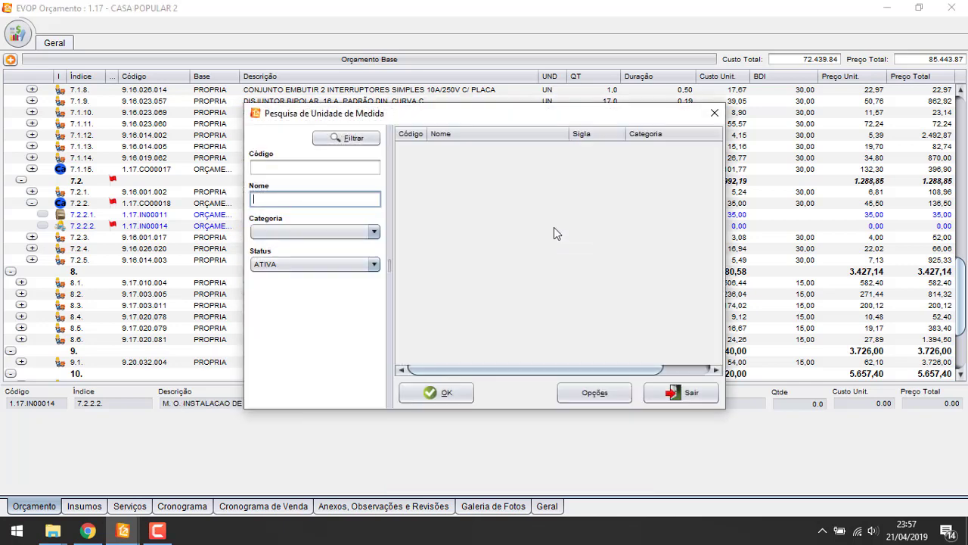
pyautogui.write('UN')
pyautogui.press('Return')
pyautogui.press('Return')
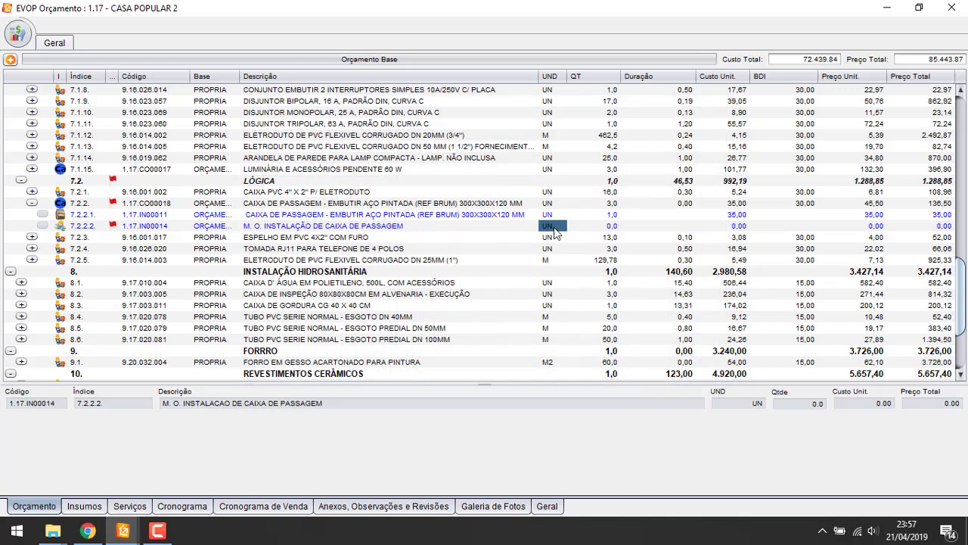
pyautogui.click(610, 226)
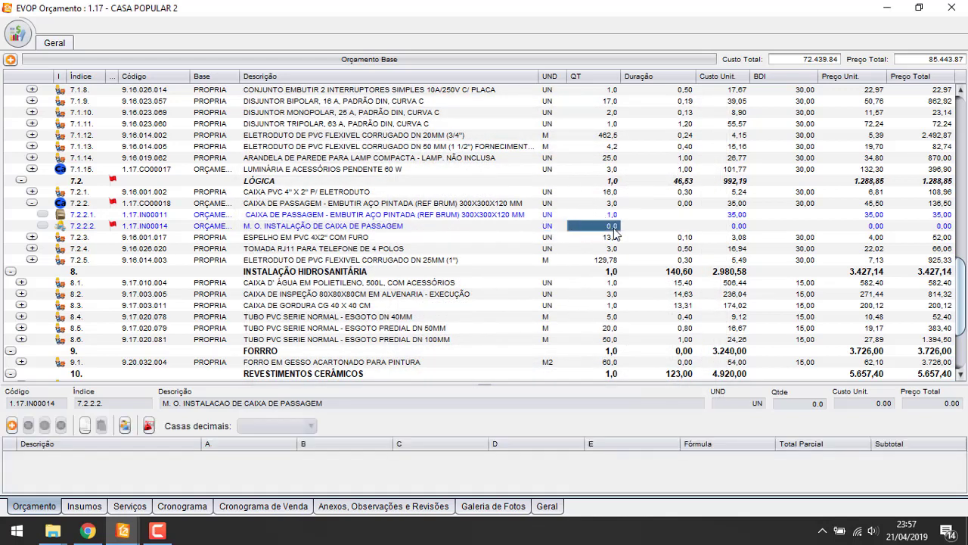
pyautogui.write('1')
pyautogui.press('Tab')
# Set the new labour input's unit cost to 25,00 after first trying 50,00
pyautogui.click(741, 227)
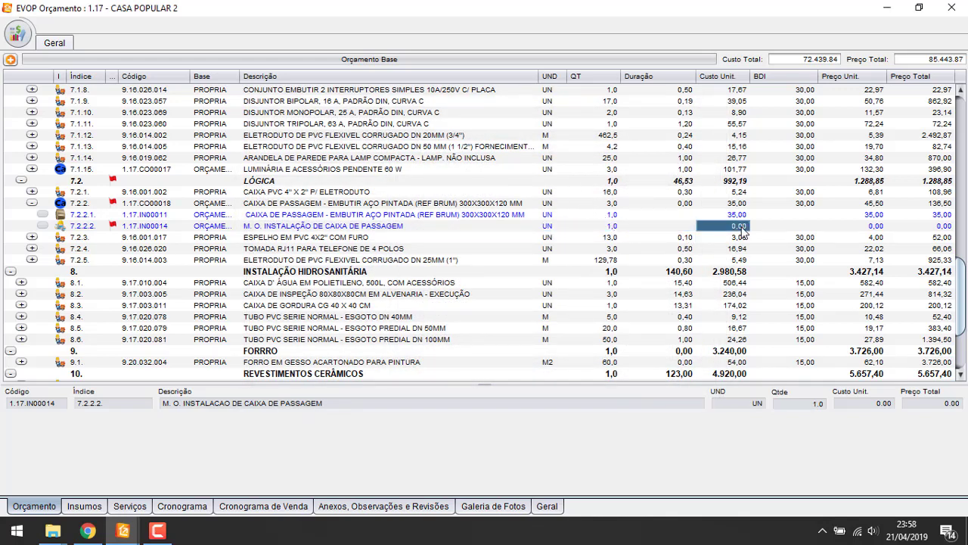
pyautogui.write('50,0')
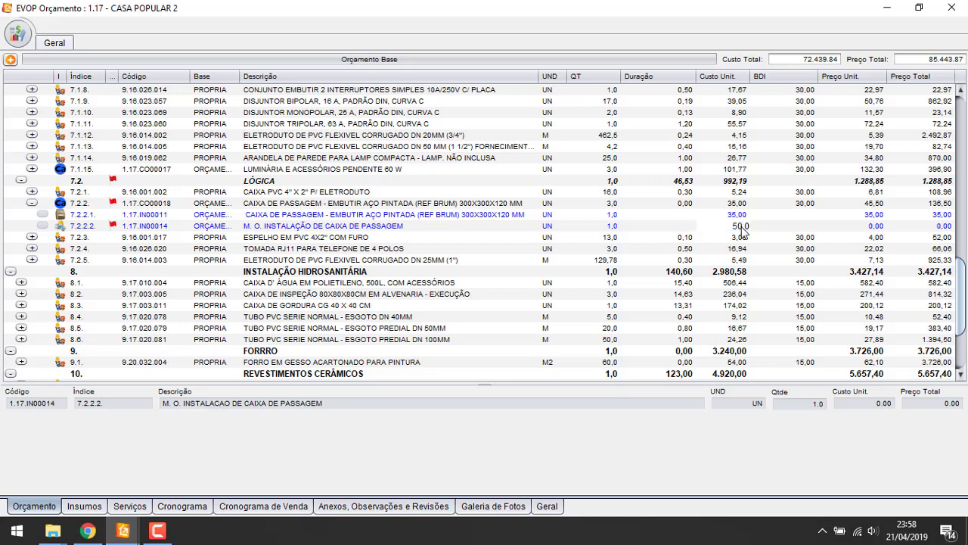
pyautogui.press('Return')
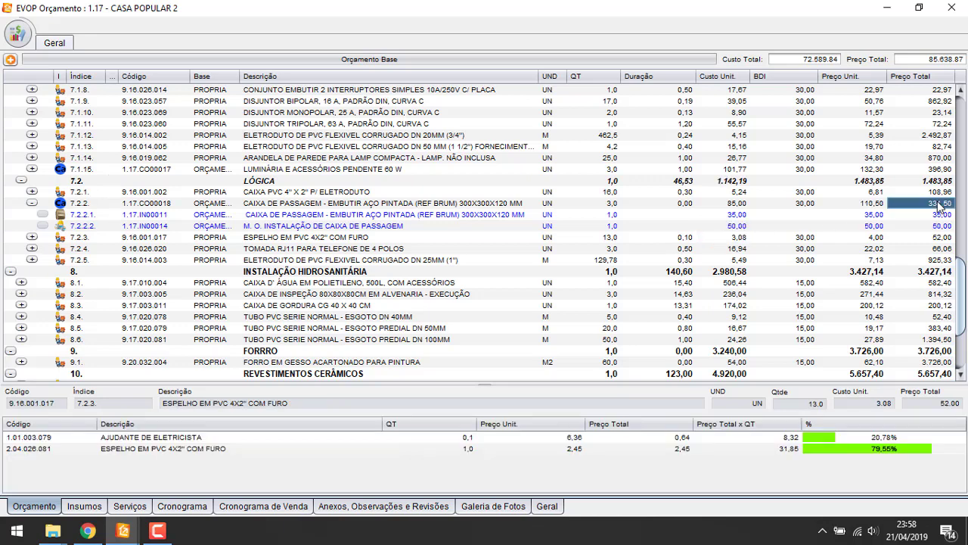
pyautogui.click(254, 438)
pyautogui.click(254, 448)
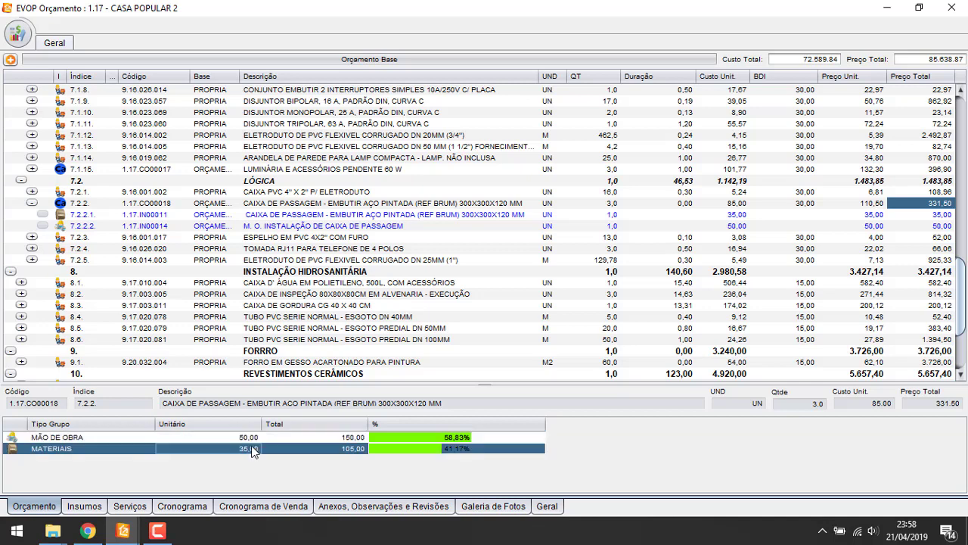
pyautogui.click(727, 226)
pyautogui.write('25')
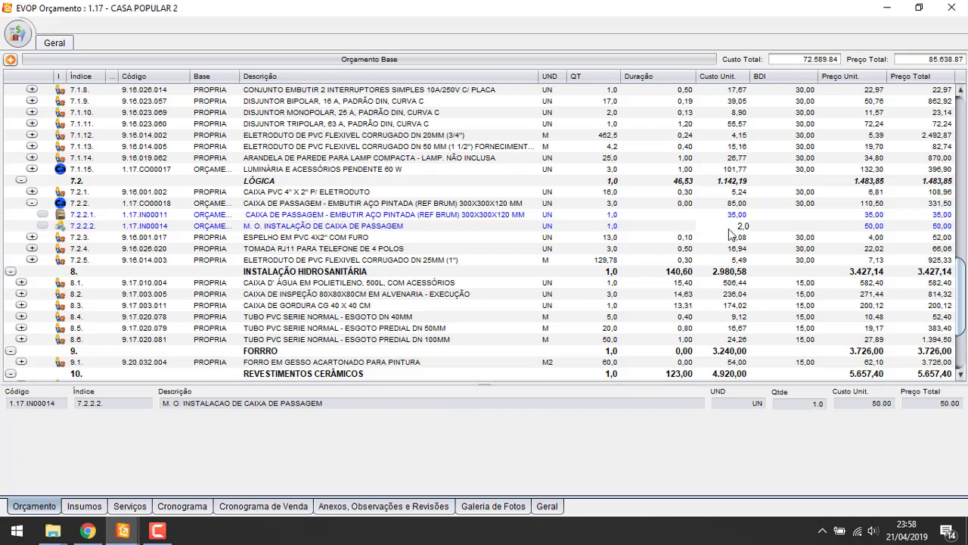
pyautogui.press('Return')
# Review the 7.2.1 and 7.2.2 durations and the new M. O. INSTALAÇÃO input row
pyautogui.click(685, 192)
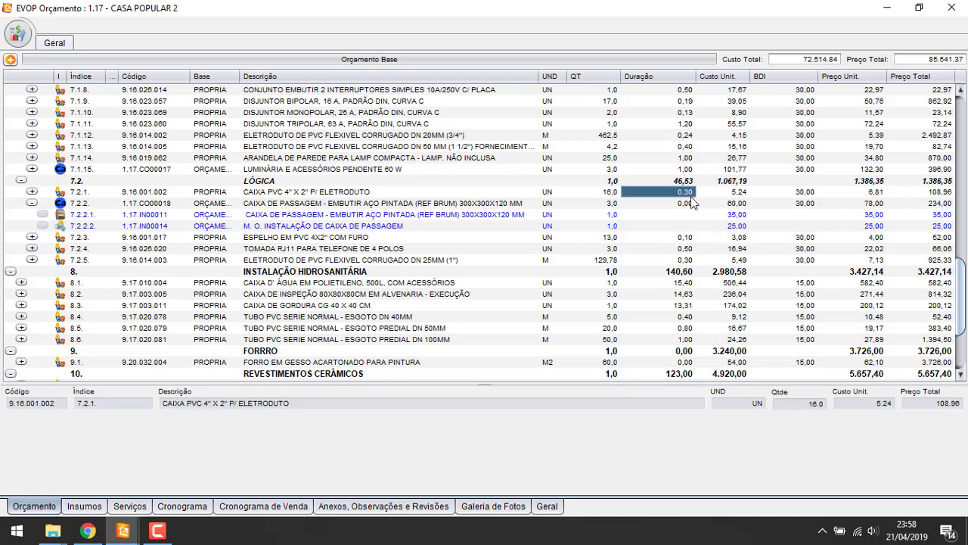
pyautogui.click(685, 202)
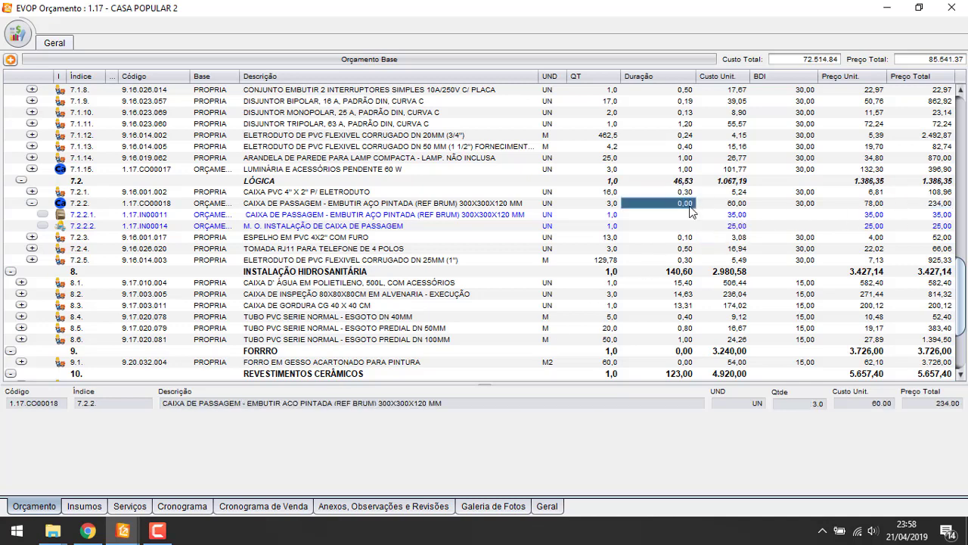
pyautogui.click(551, 226)
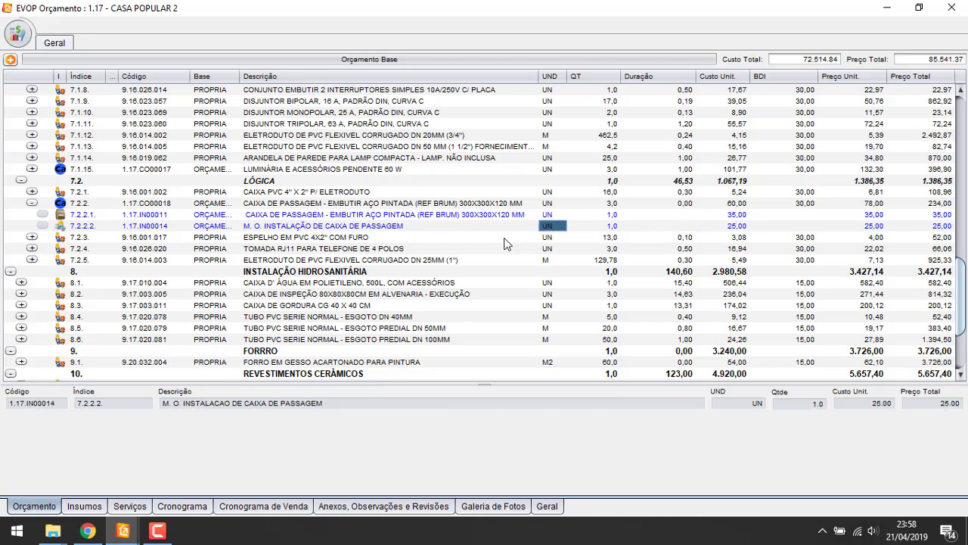
pyautogui.click(321, 226)
pyautogui.click(287, 248)
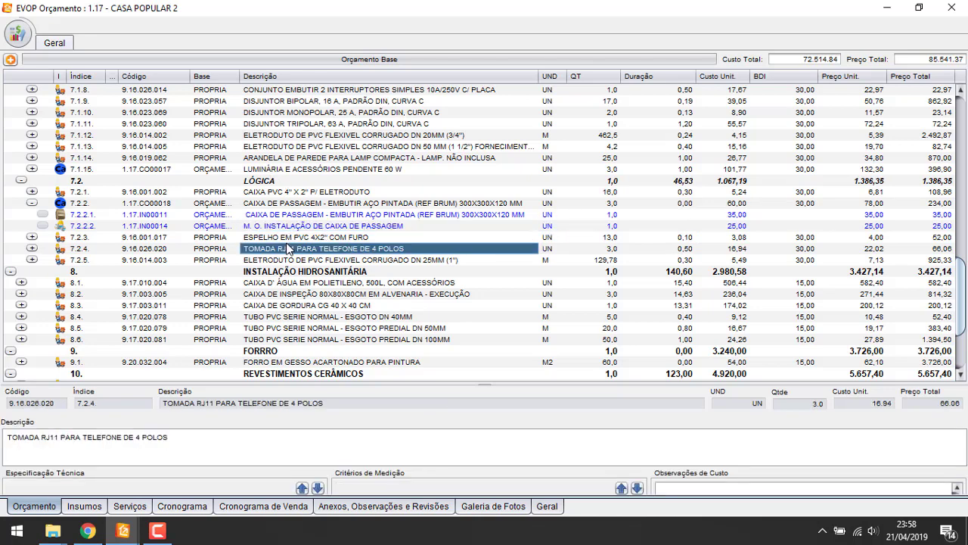
pyautogui.click(308, 227)
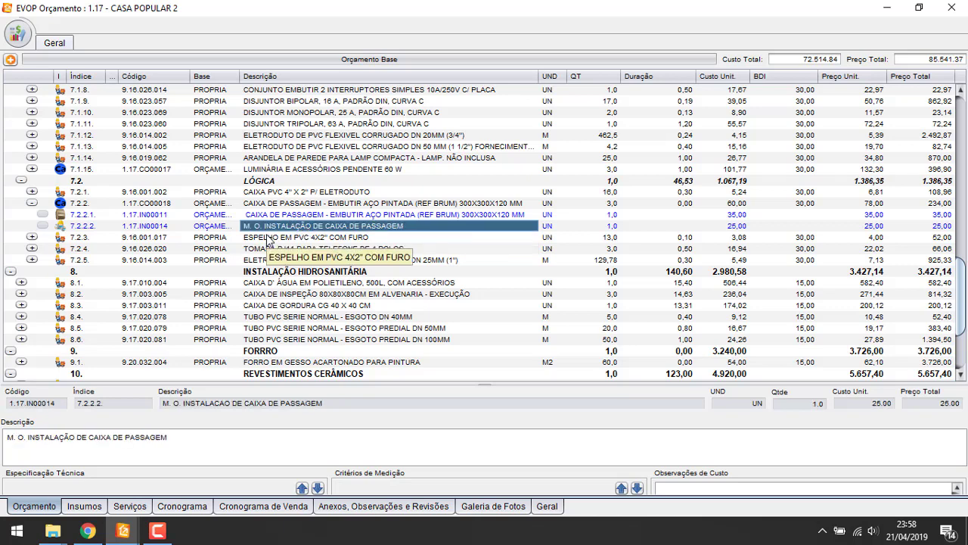
pyautogui.click(684, 205)
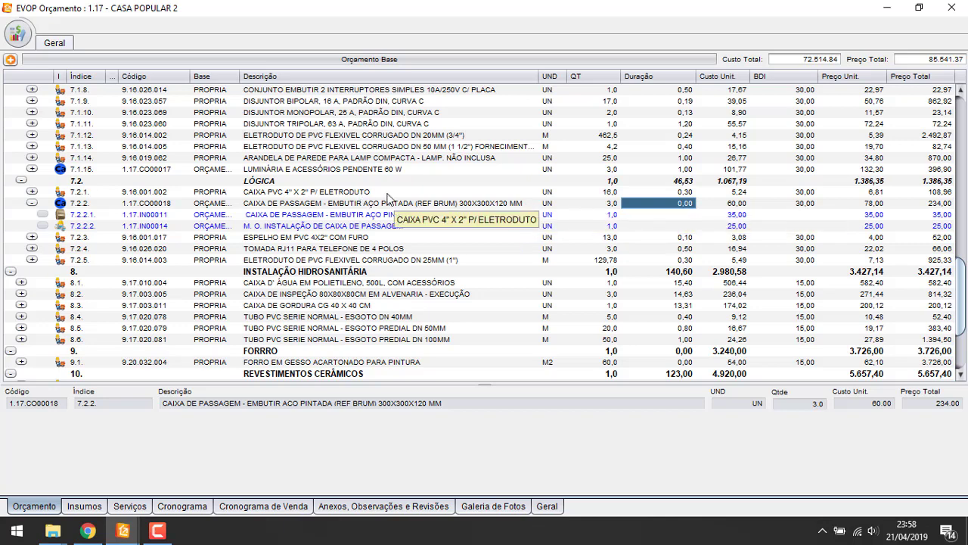
pyautogui.click(673, 215)
pyautogui.click(685, 205)
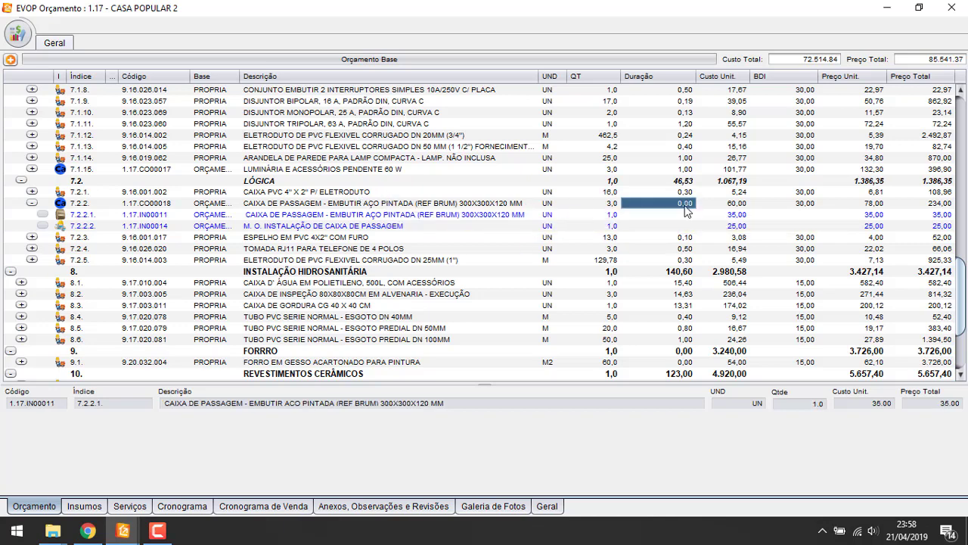
# Set item 7.2.2's duration to 0,80, briefly trying 1,60 before restoring it
pyautogui.click(686, 205)
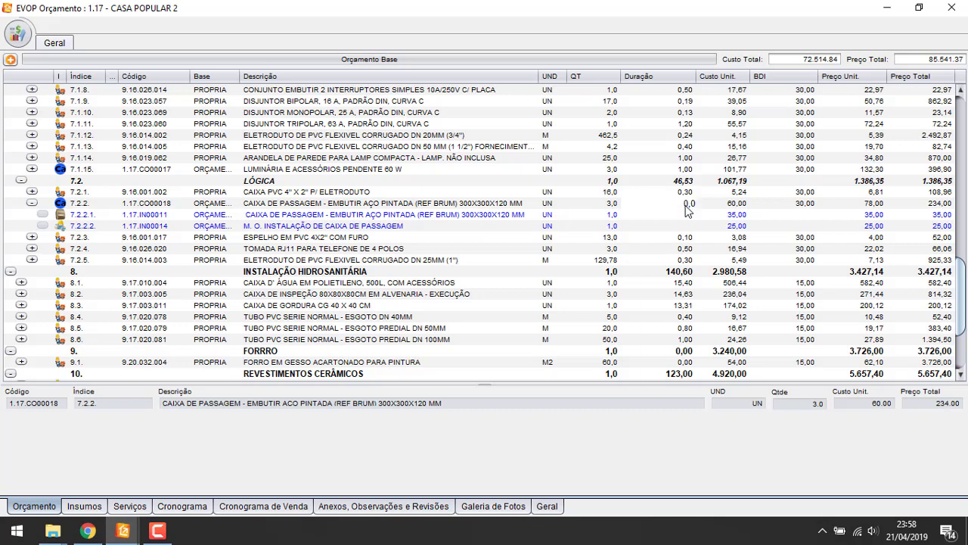
pyautogui.press('Return')
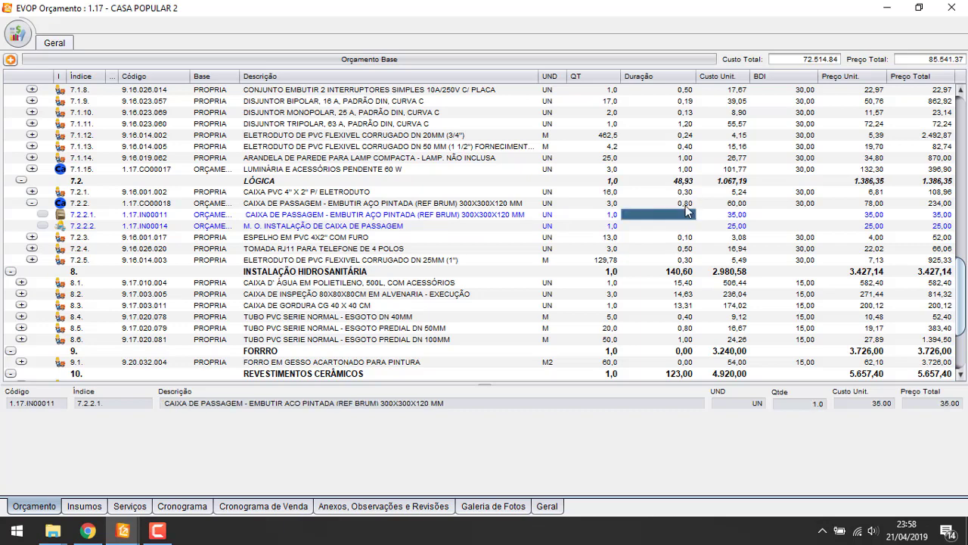
pyautogui.write('1,6')
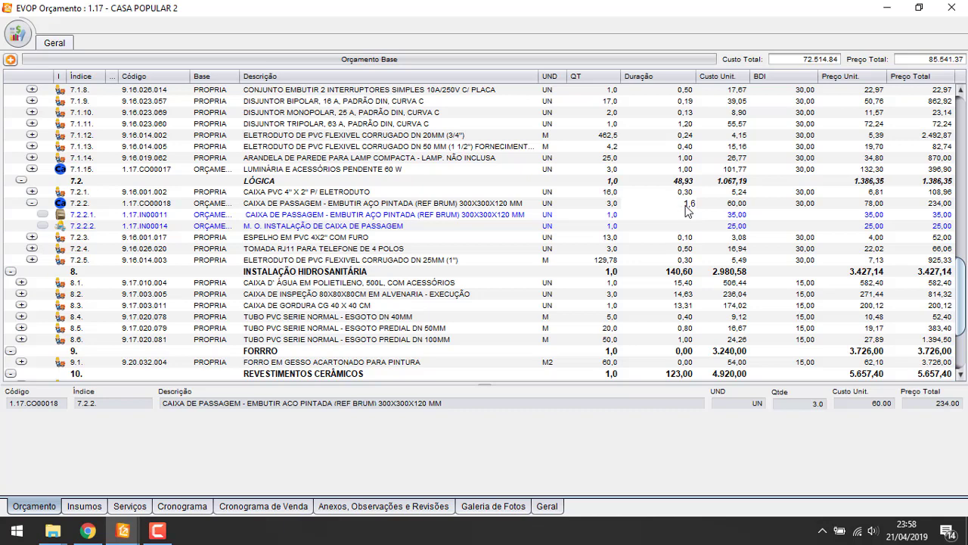
pyautogui.press('Return')
pyautogui.press('Up')
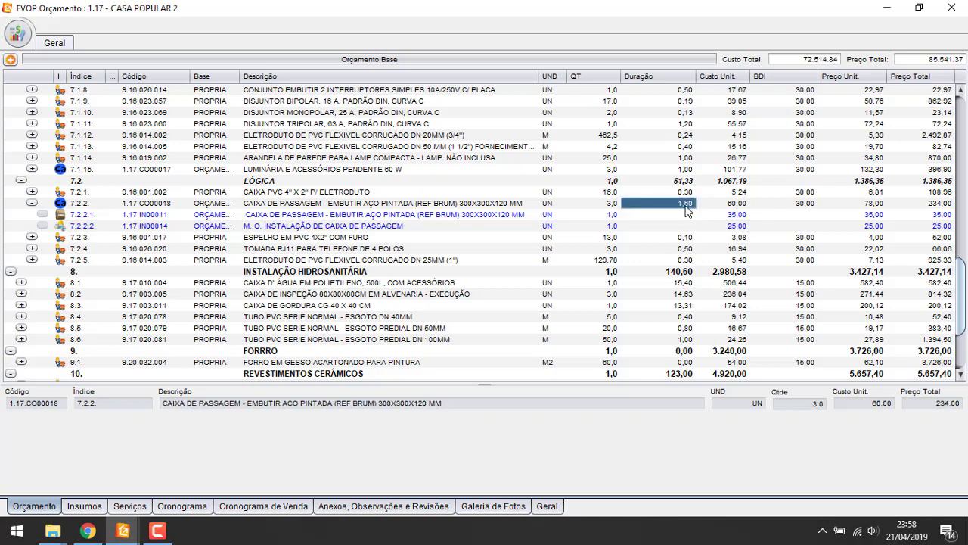
pyautogui.click(687, 209)
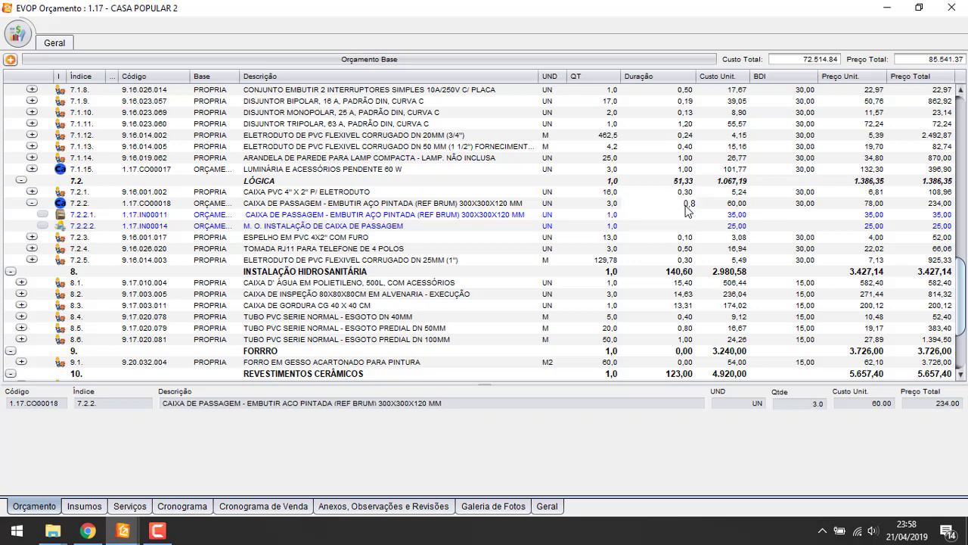
pyautogui.write('0,8')
pyautogui.press('Return')
pyautogui.press('Up')
# Verify item 7.2.2's quantity and duration and the LÓGICA group total of 48,93
pyautogui.click(613, 203)
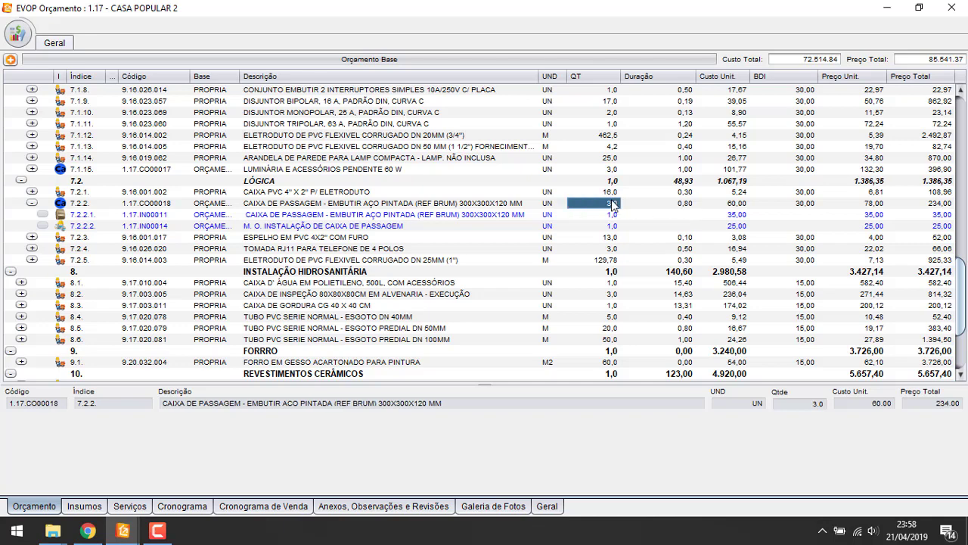
pyautogui.click(686, 214)
pyautogui.click(613, 204)
pyautogui.click(682, 203)
pyautogui.click(683, 183)
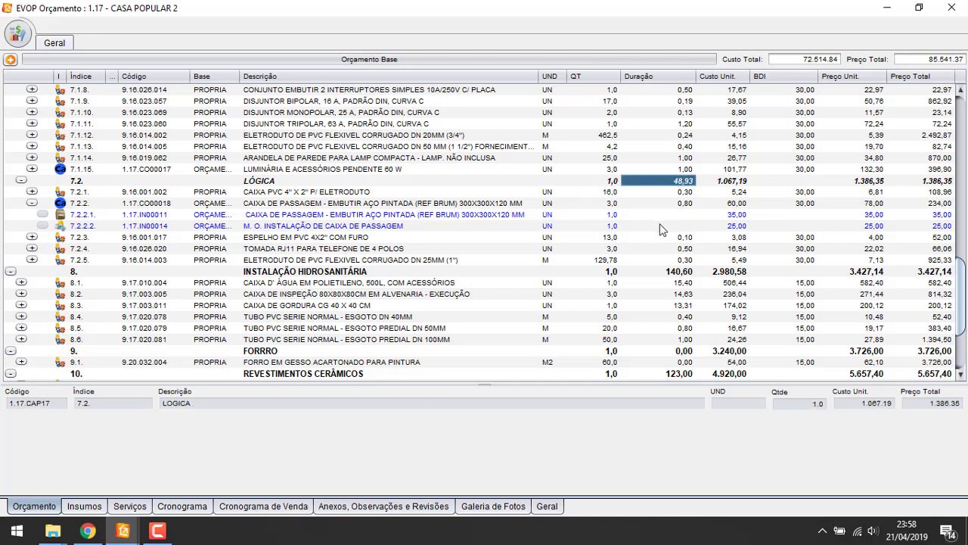
pyautogui.click(659, 226)
# Review items 7.2.2.2, 7.2.3 and 7.2.4, toggling item 7.2.2's sub-items
pyautogui.click(378, 226)
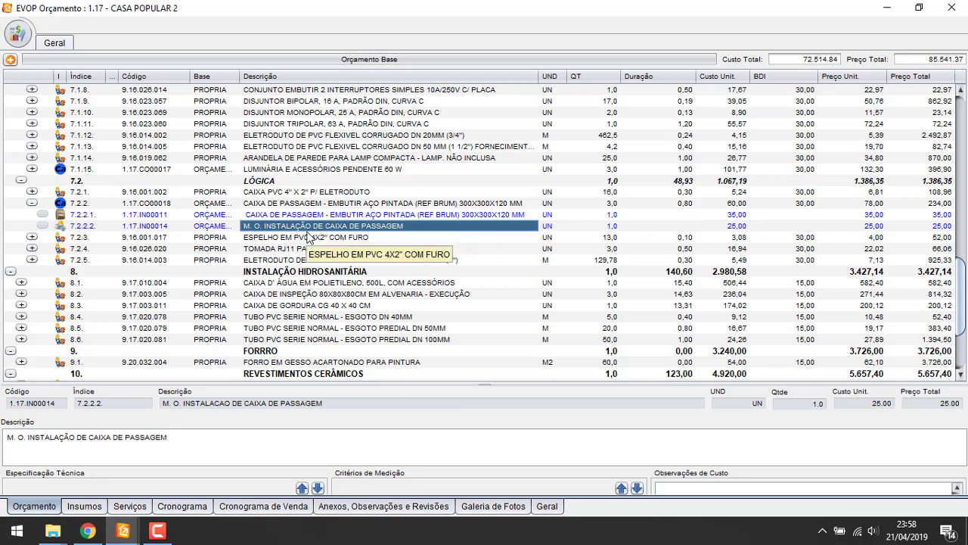
pyautogui.click(311, 237)
pyautogui.click(309, 248)
pyautogui.click(313, 235)
pyautogui.click(312, 227)
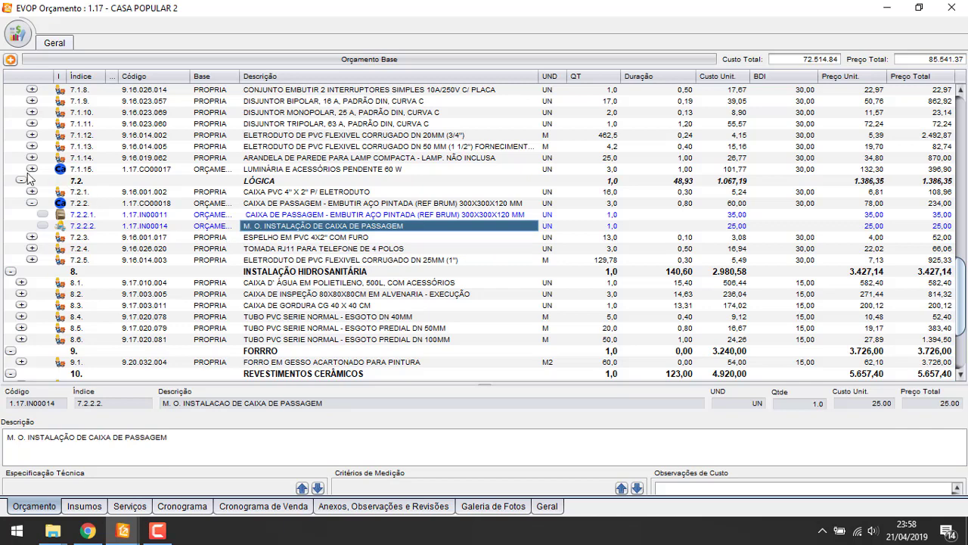
pyautogui.click(33, 203)
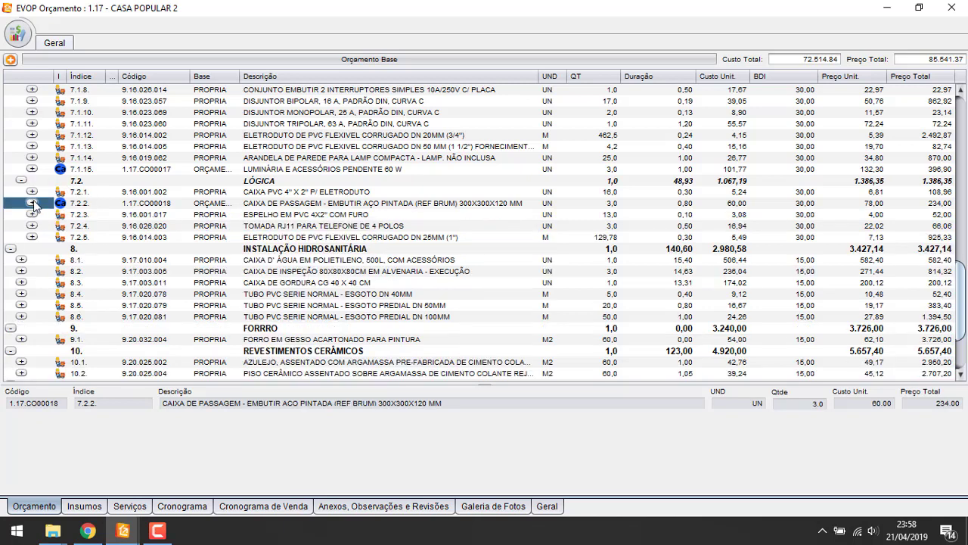
pyautogui.click(32, 202)
pyautogui.click(360, 237)
pyautogui.click(363, 225)
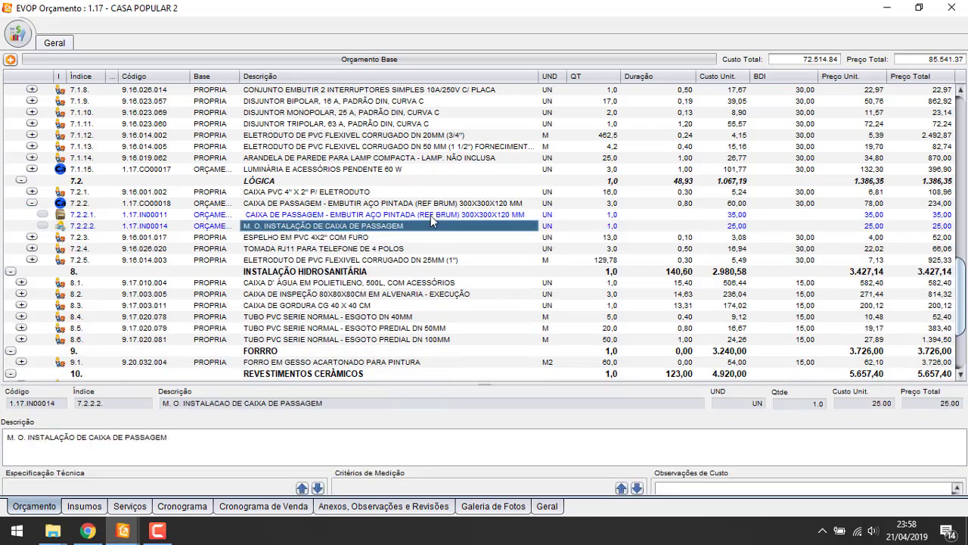
# Check sub-item 7.2.2.2's quantity breakdown, then collapse item 7.2.2
pyautogui.click(615, 227)
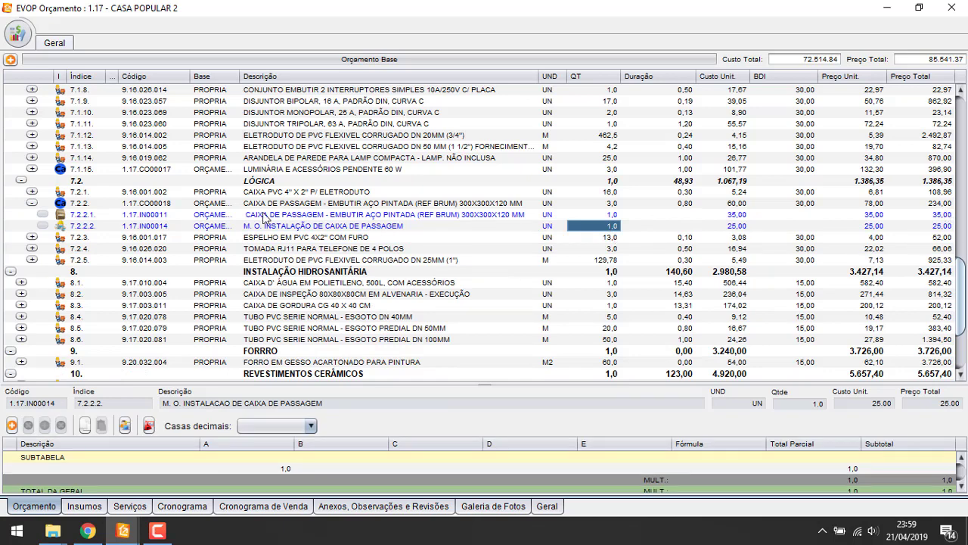
pyautogui.click(537, 226)
pyautogui.click(546, 236)
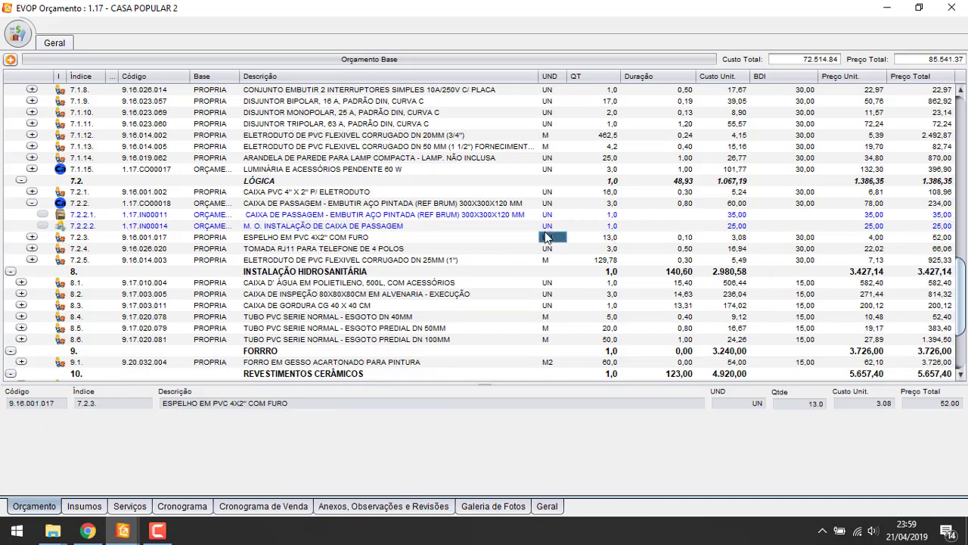
pyautogui.click(685, 204)
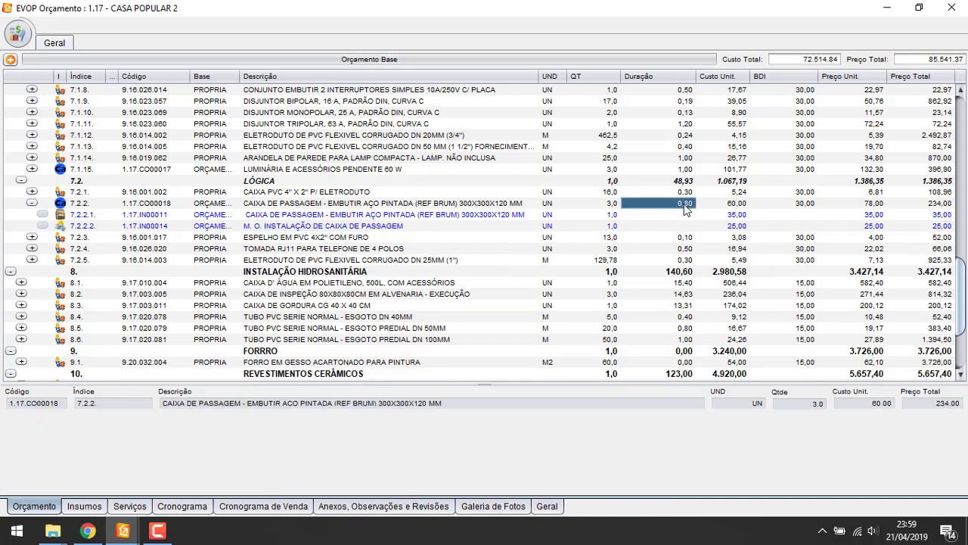
pyautogui.click(32, 203)
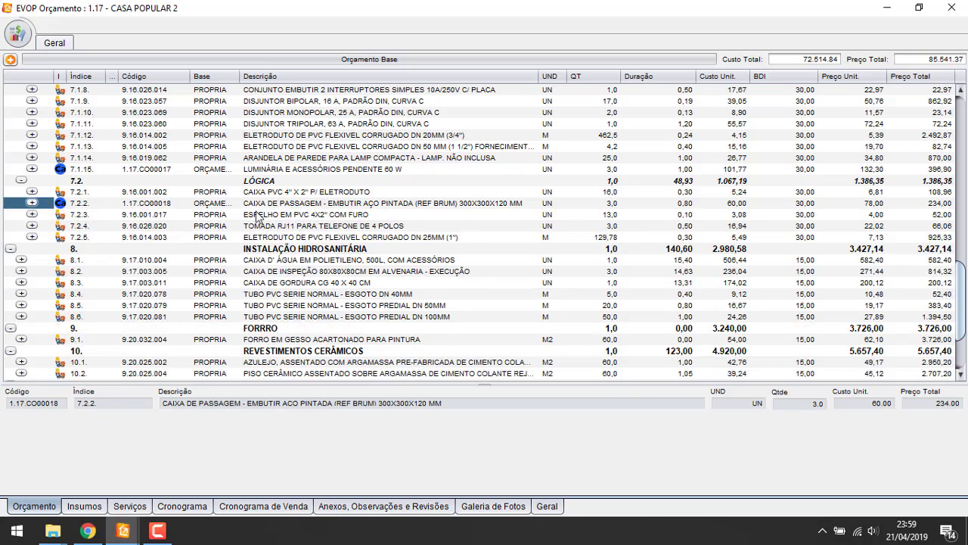
pyautogui.click(305, 195)
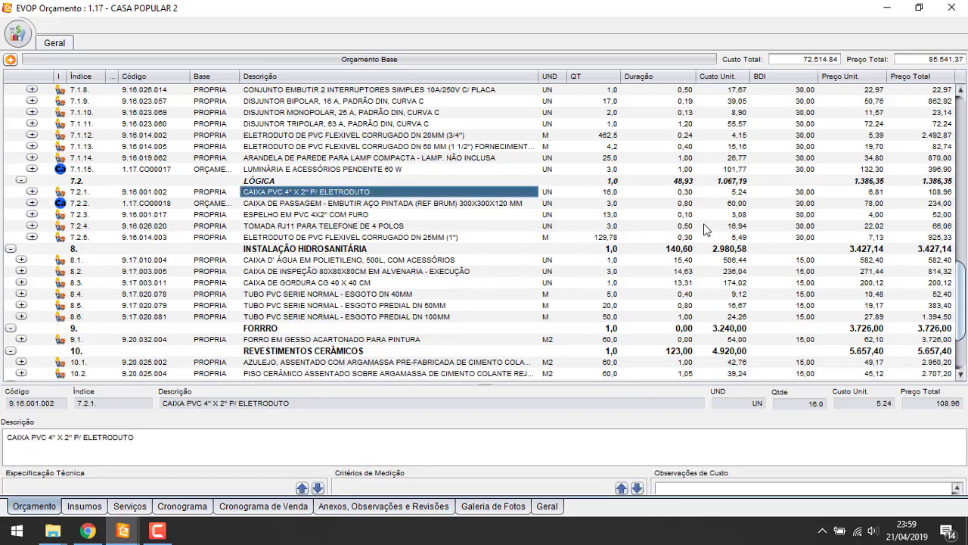
# Scroll through the budget table and switch to the Cronograma schedule
pyautogui.scroll(-3, 669, 349)
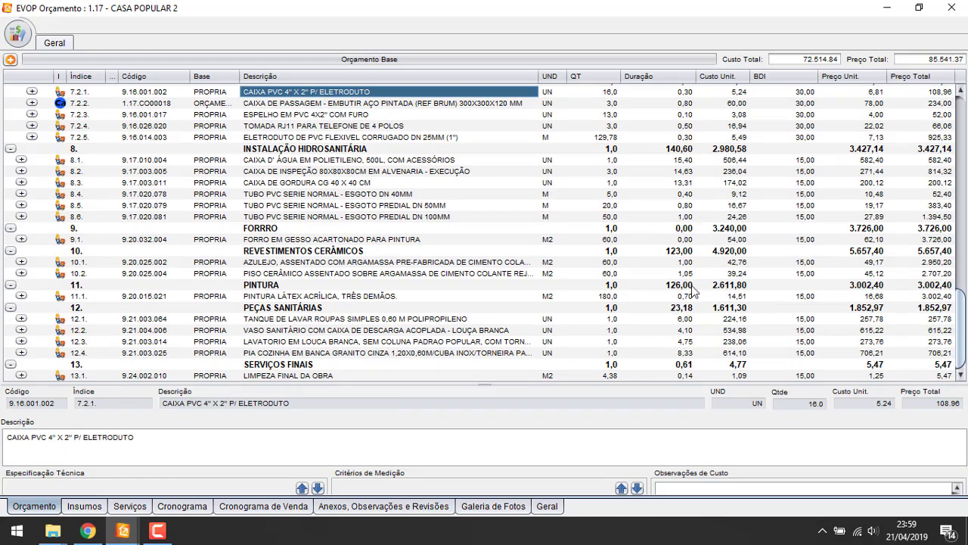
pyautogui.scroll(15, 681, 250)
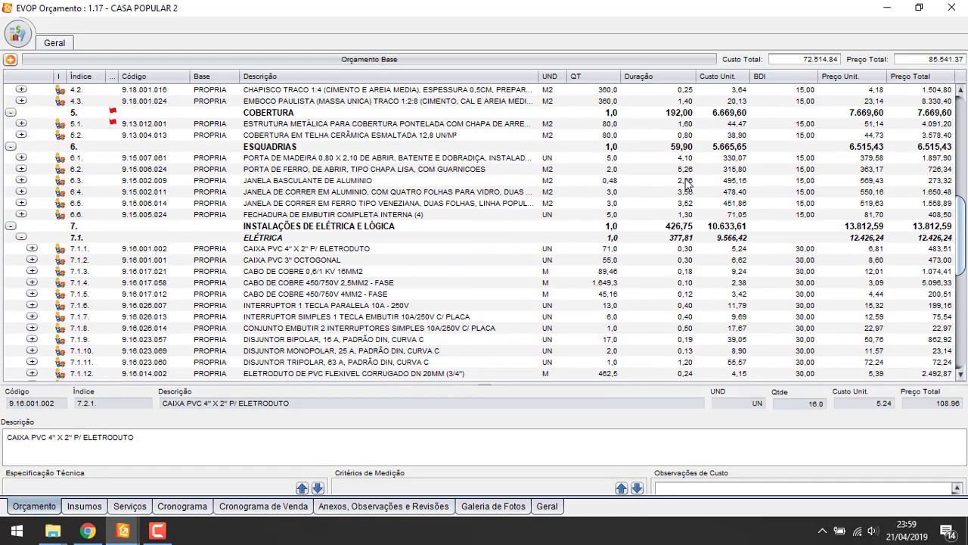
pyautogui.scroll(4, 704, 101)
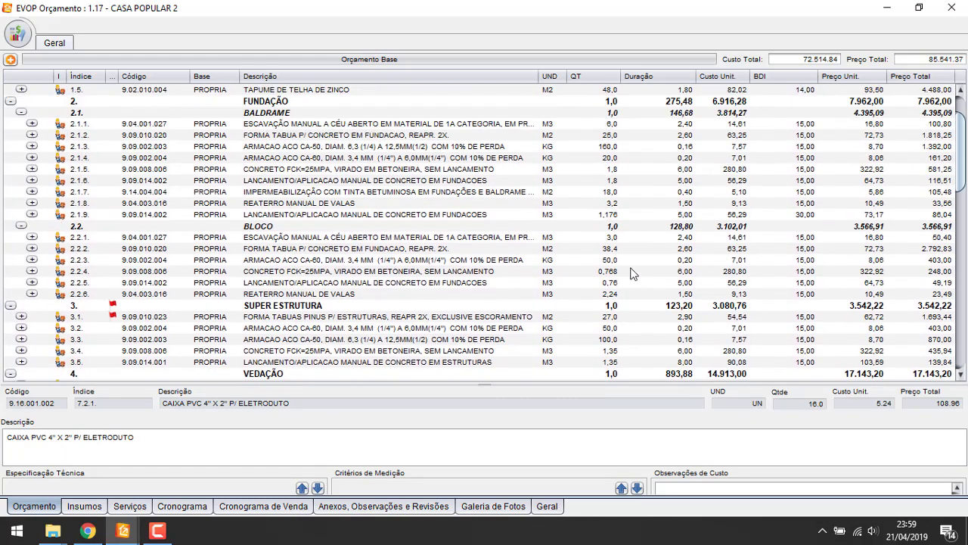
pyautogui.scroll(-5, 648, 286)
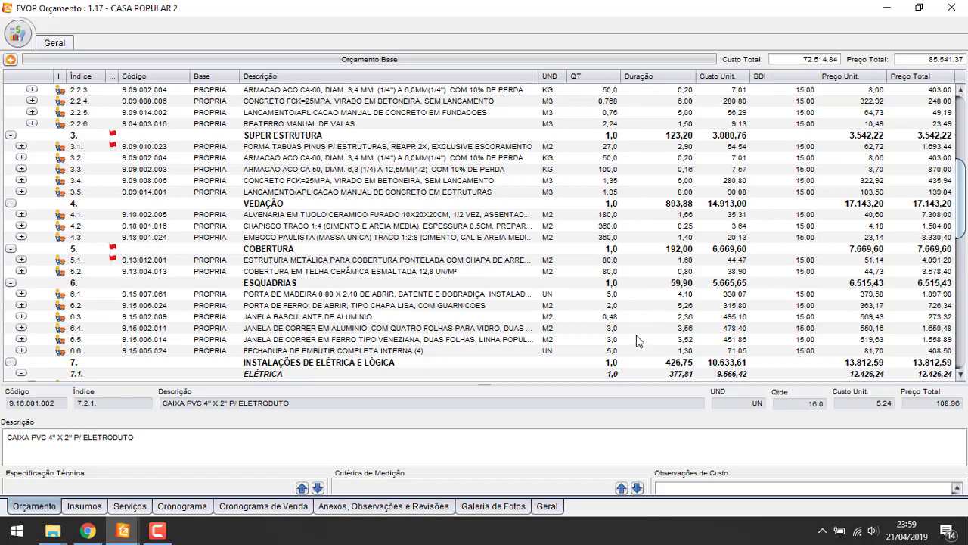
pyautogui.scroll(-10, 637, 342)
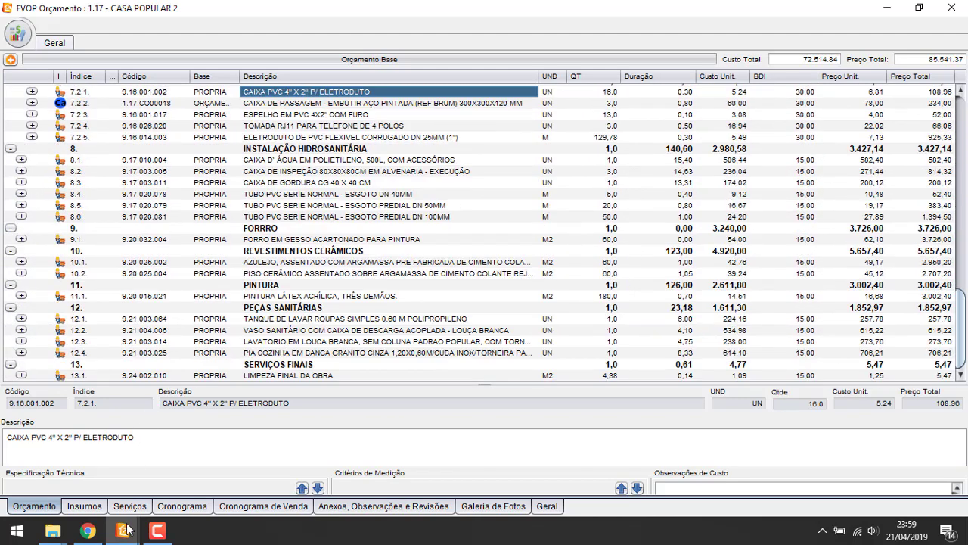
pyautogui.click(181, 506)
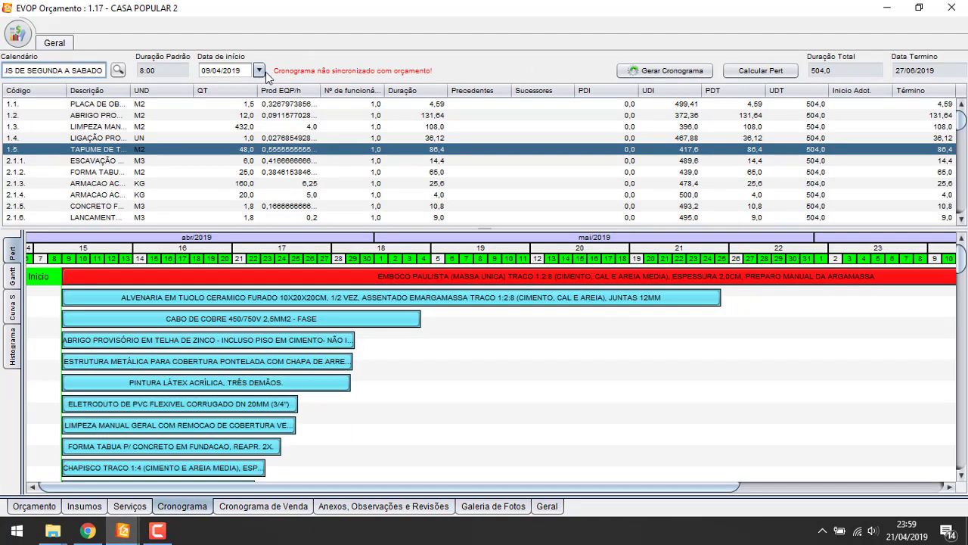
# Regenerate the project schedule grouped by chapters (Gerar com Capítulos)
pyautogui.click(324, 127)
pyautogui.click(658, 72)
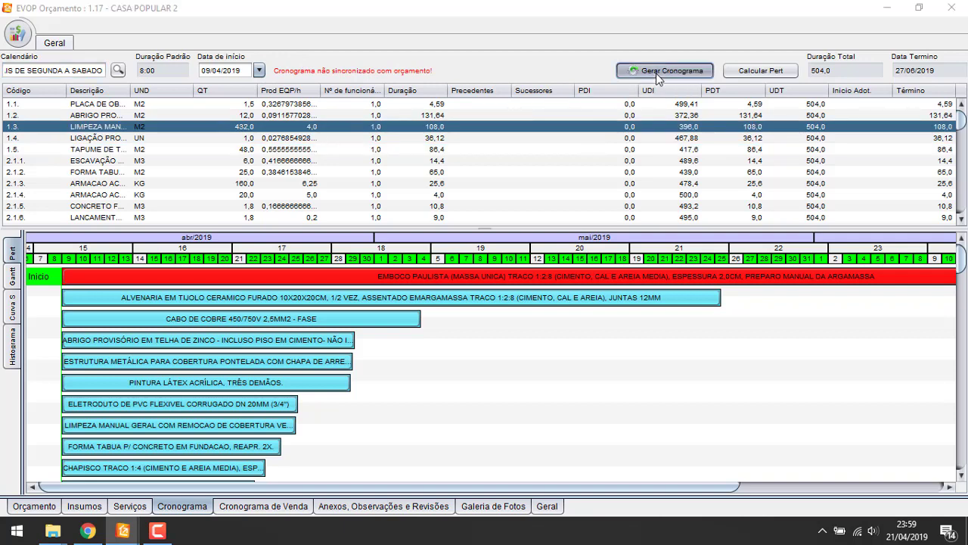
pyautogui.click(609, 304)
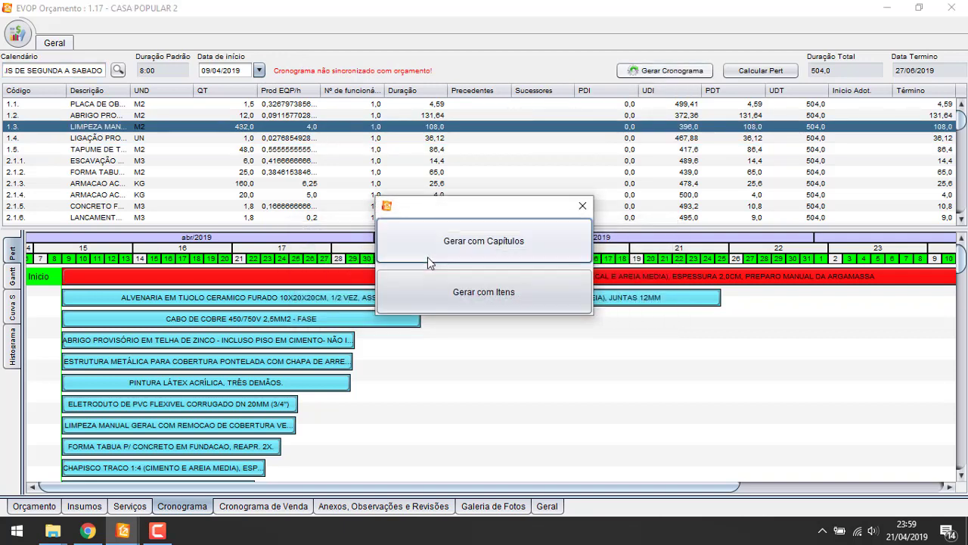
pyautogui.click(483, 246)
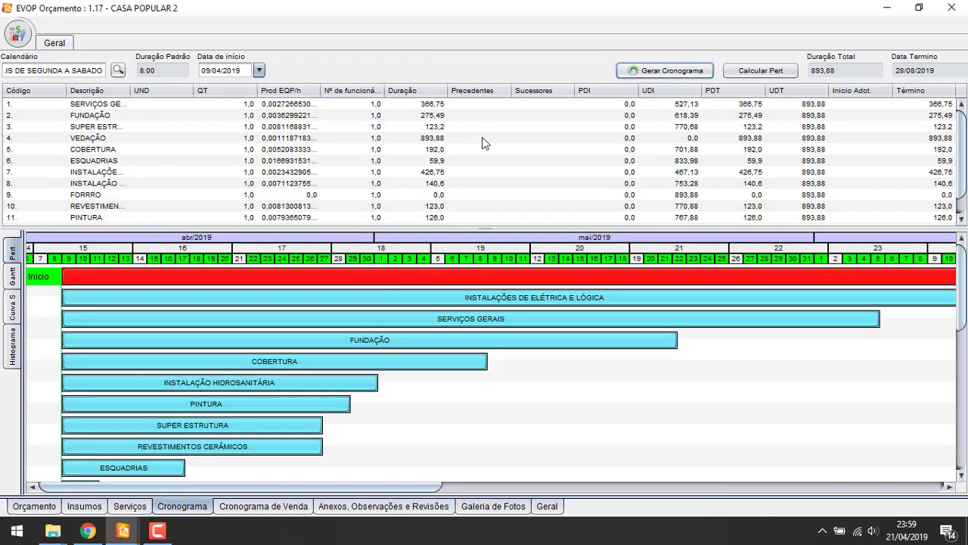
# Give chapters 1–9 five workers each, cutting total duration to 178,78, ending 07/05/2019
pyautogui.click(483, 137)
pyautogui.click(378, 105)
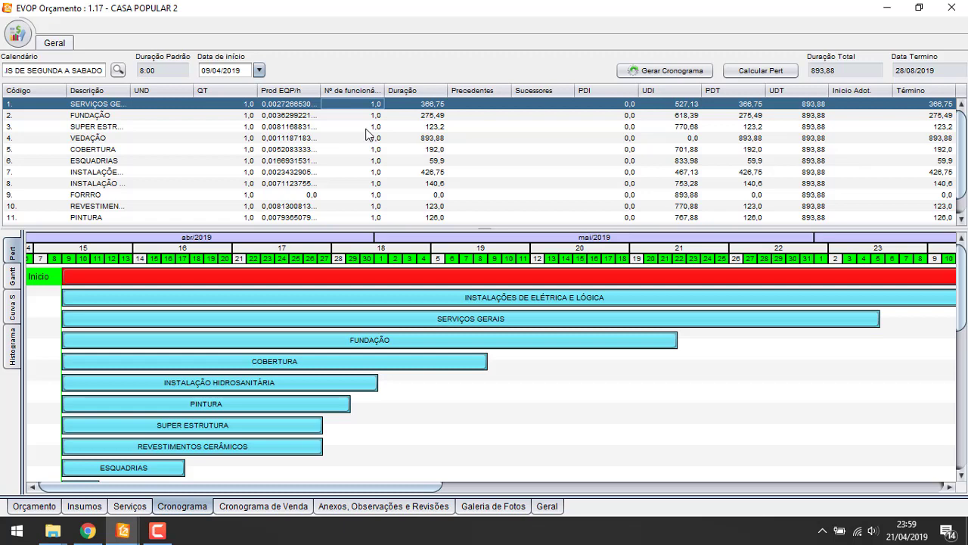
pyautogui.write('5')
pyautogui.press('Return')
pyautogui.write('5')
pyautogui.press('Return')
pyautogui.write('5')
pyautogui.press('Return')
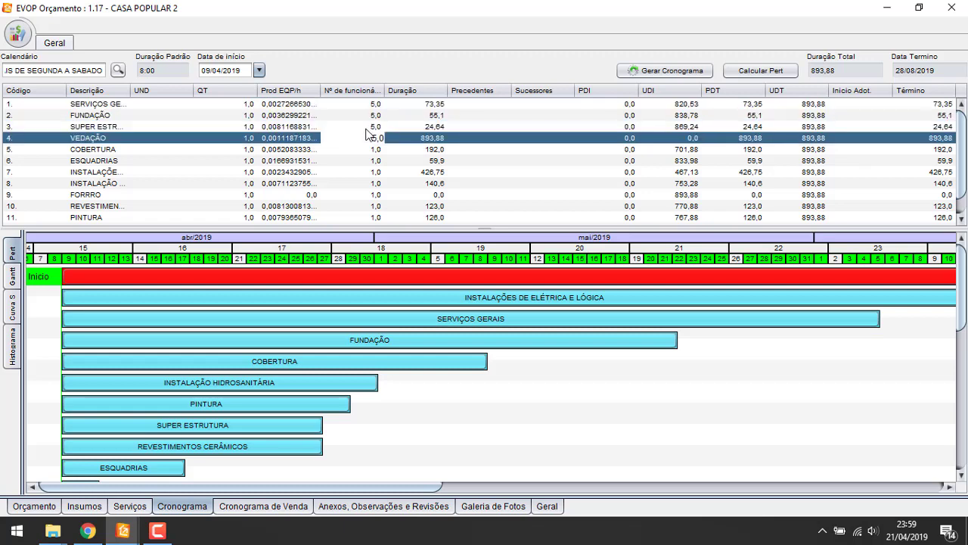
pyautogui.write('5')
pyautogui.press('Return')
pyautogui.press('Return')
pyautogui.write('5')
pyautogui.press('Return')
pyautogui.write('5')
pyautogui.press('Return')
pyautogui.write('5')
pyautogui.press('Return')
pyautogui.write('5')
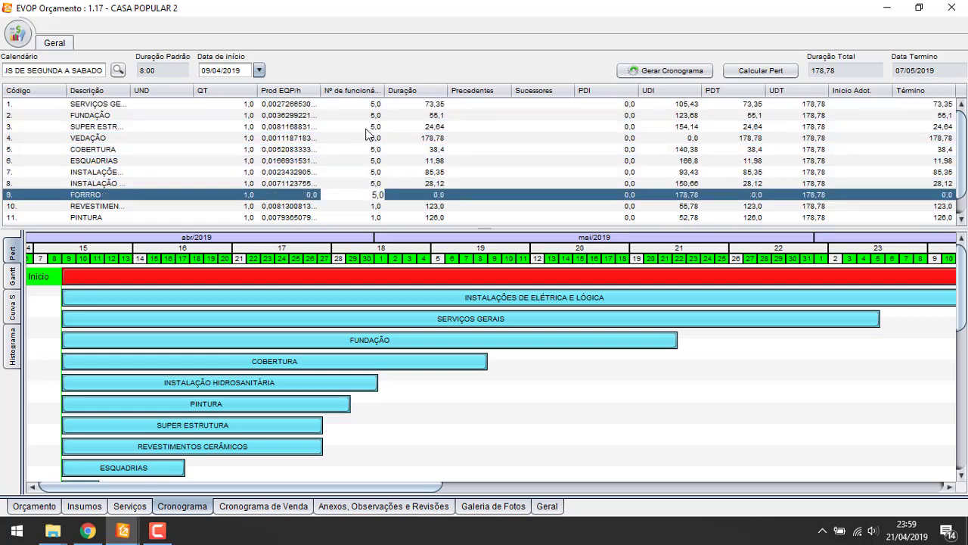
pyautogui.press('Return')
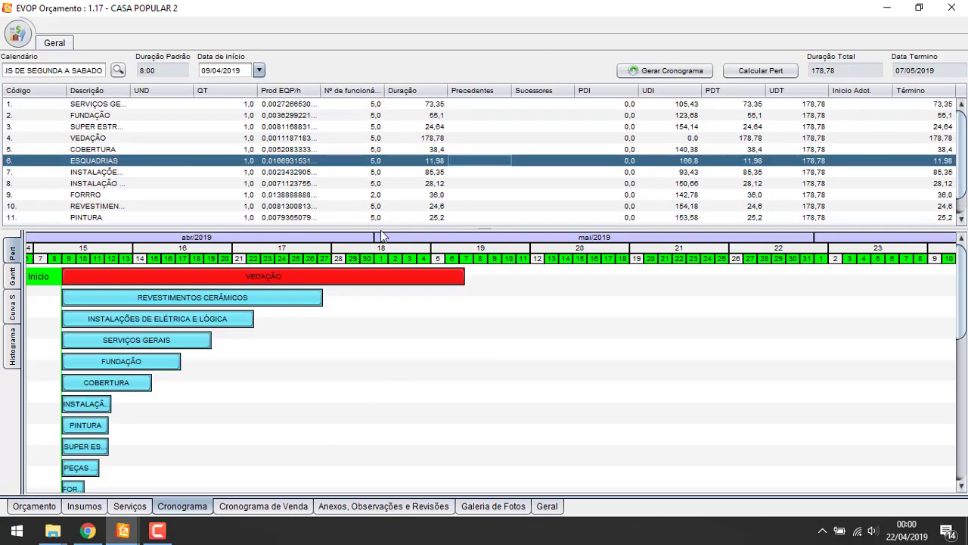
# Make SERVIÇOS GERAIS the predecessor of FUNDAÇÃO
pyautogui.click(470, 116)
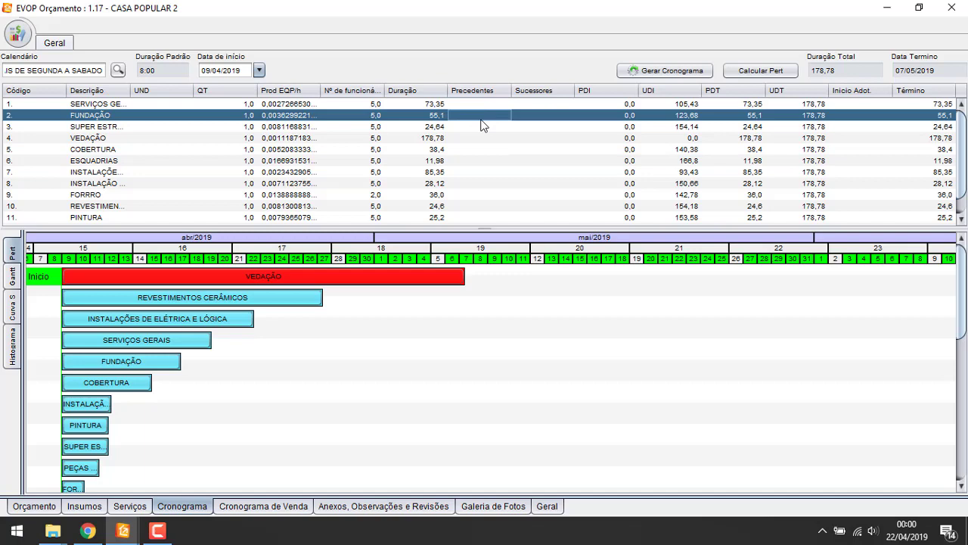
pyautogui.rightClick(481, 125)
pyautogui.click(496, 128)
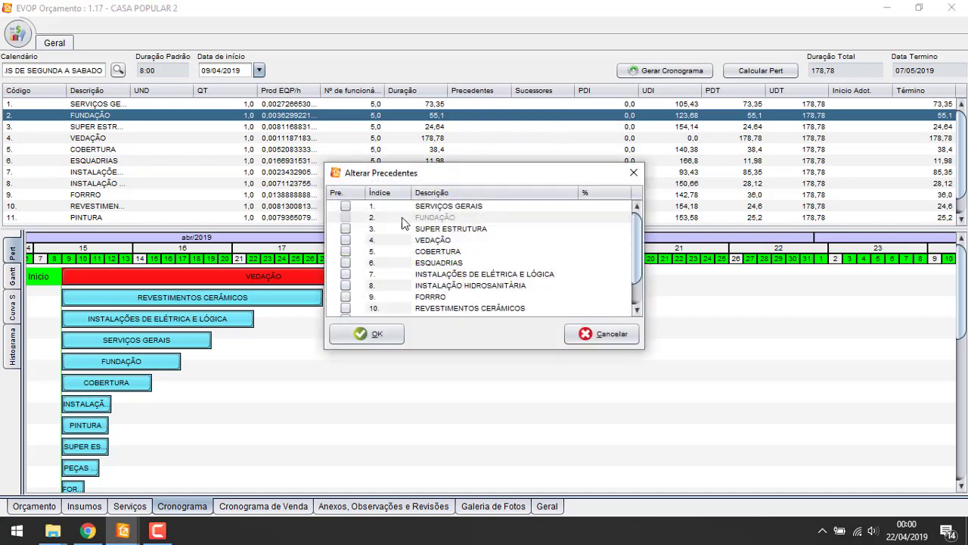
pyautogui.click(346, 207)
pyautogui.click(358, 335)
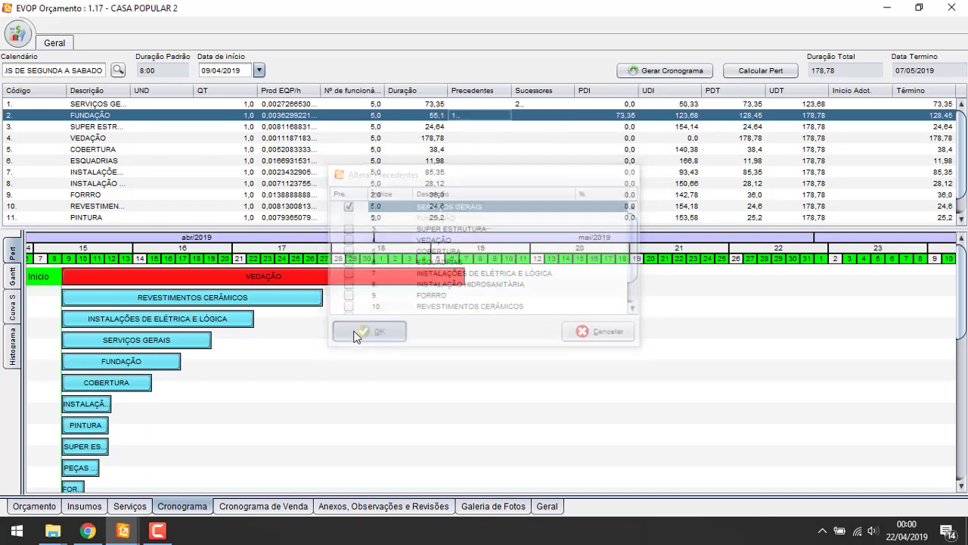
# Set FUNDAÇÃO as the predecessor of SUPER ESTRUTURA
pyautogui.click(476, 128)
pyautogui.rightClick(476, 133)
pyautogui.click(500, 130)
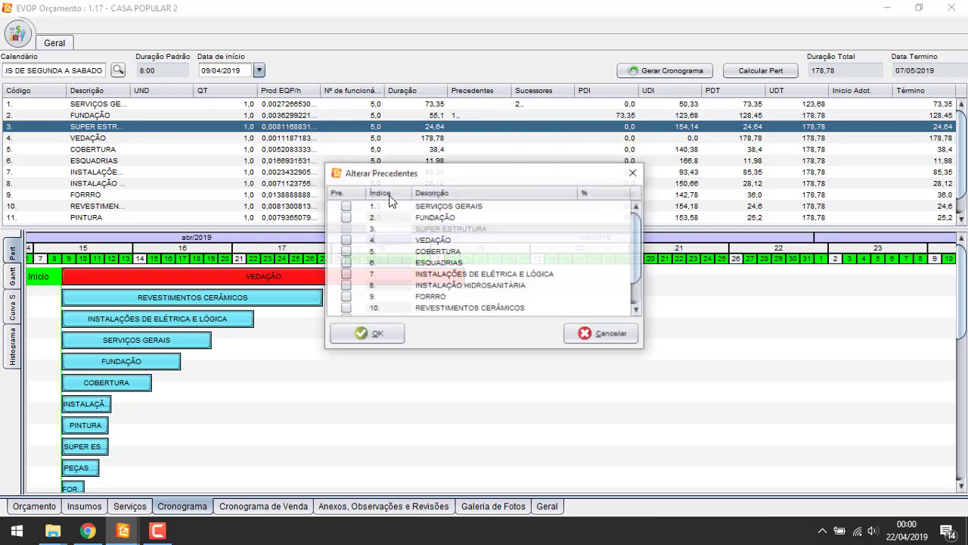
pyautogui.click(346, 217)
pyautogui.click(376, 334)
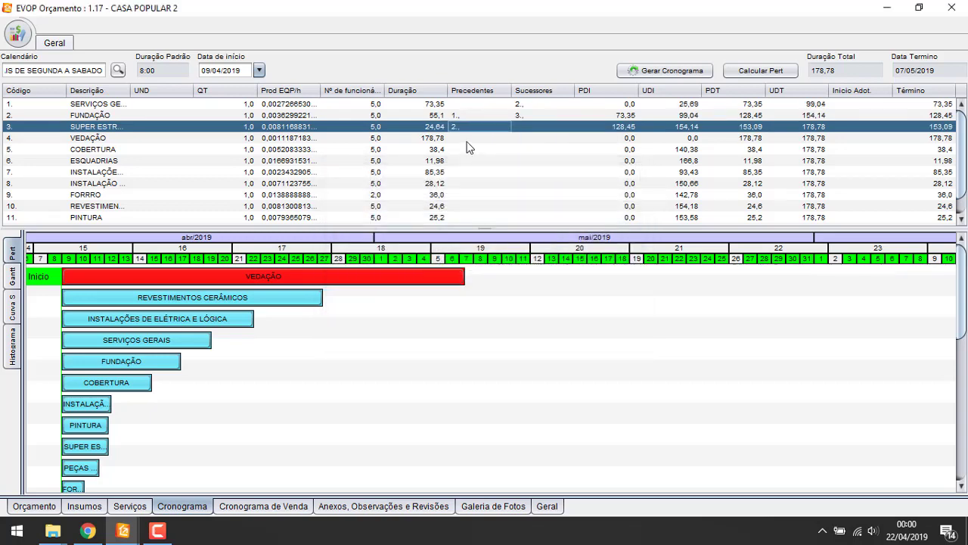
# Add VEDAÇÃO as a second SUPER ESTRUTURA predecessor with a 30% value
pyautogui.rightClick(469, 137)
pyautogui.click(492, 143)
pyautogui.click(346, 240)
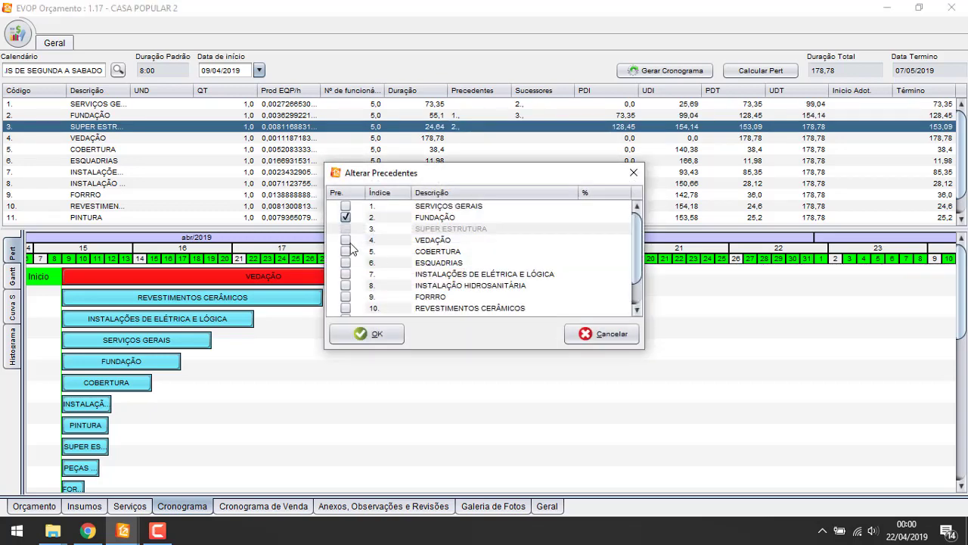
pyautogui.click(451, 239)
pyautogui.click(568, 240)
pyautogui.click(607, 240)
pyautogui.write('30')
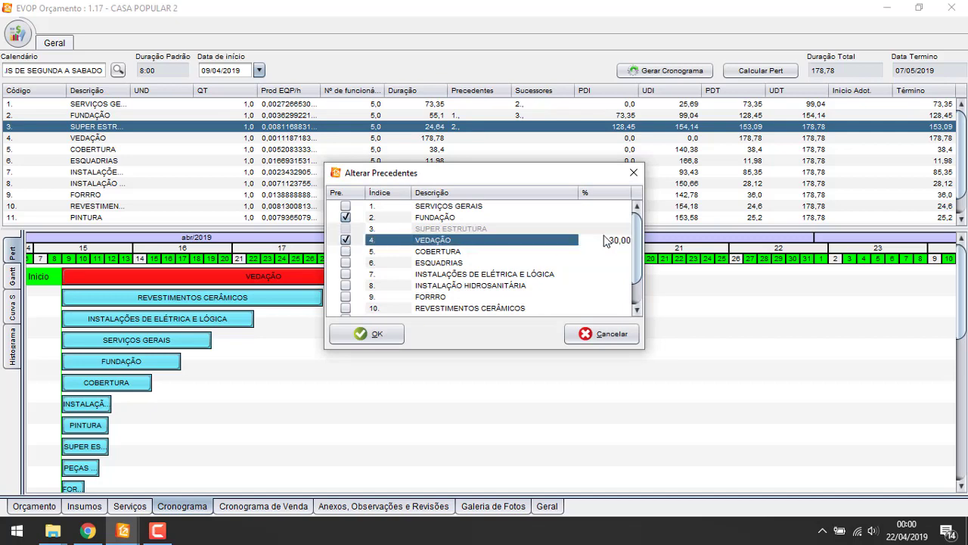
pyautogui.press('Return')
pyautogui.click(376, 333)
# Make FUNDAÇÃO the predecessor of VEDAÇÃO
pyautogui.click(479, 137)
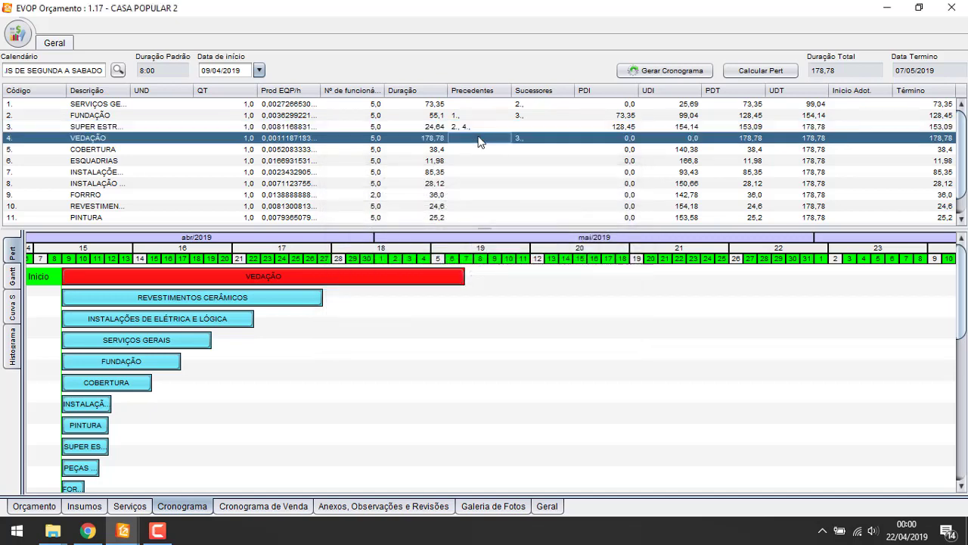
pyautogui.rightClick(479, 140)
pyautogui.click(492, 148)
pyautogui.click(345, 218)
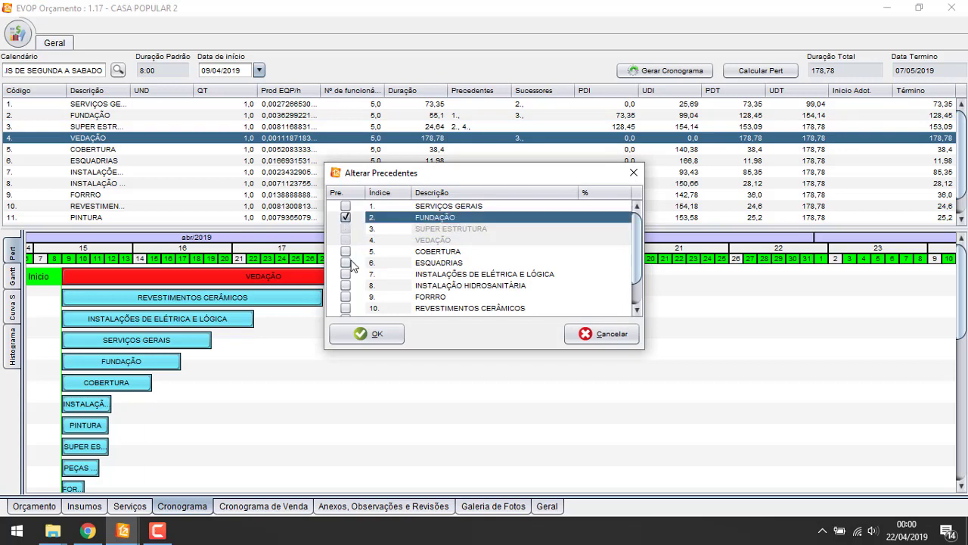
pyautogui.click(369, 334)
# Give COBERTURA the predecessors SUPER ESTRUTURA and VEDAÇÃO
pyautogui.click(462, 150)
pyautogui.rightClick(463, 155)
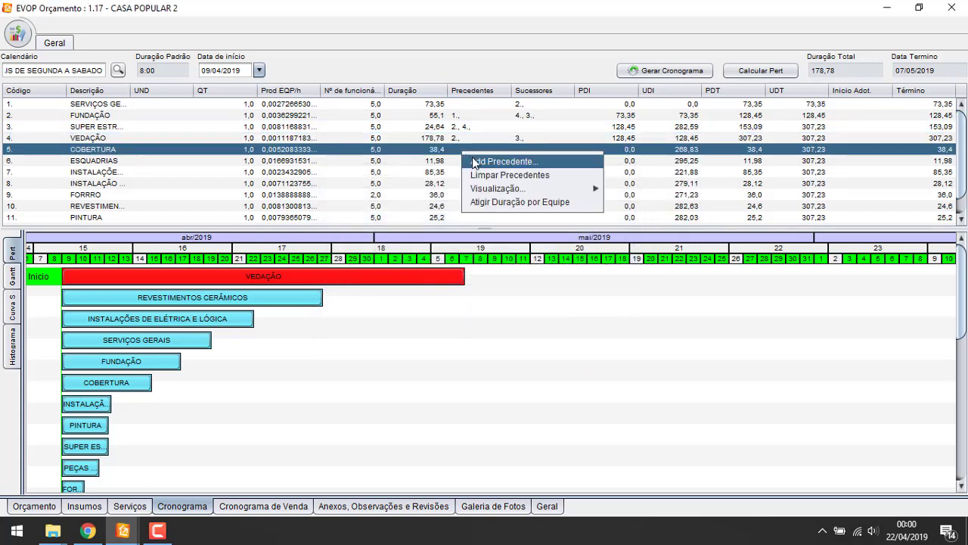
pyautogui.click(476, 159)
pyautogui.click(345, 240)
pyautogui.click(345, 229)
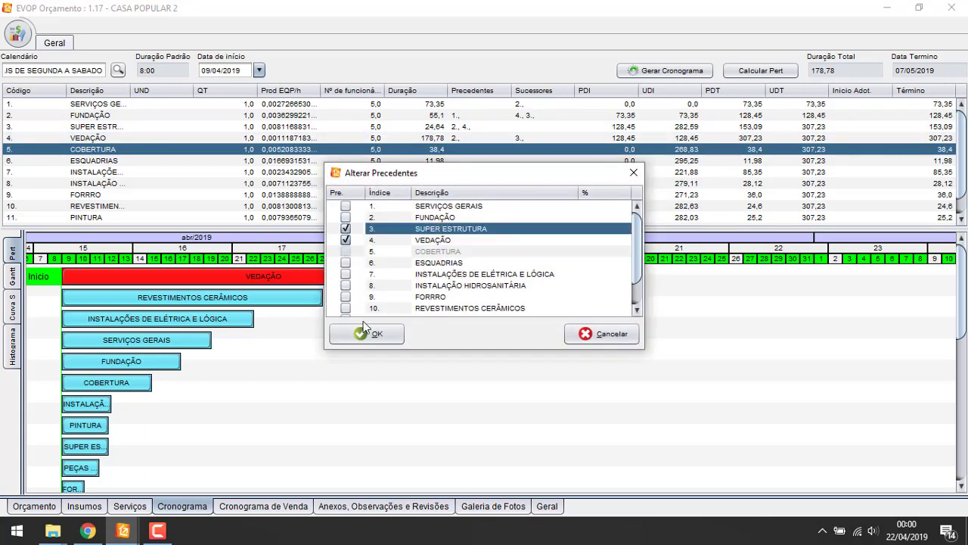
pyautogui.click(368, 333)
# Make COBERTURA the predecessor of ESQUADRIAS
pyautogui.click(469, 161)
pyautogui.rightClick(469, 161)
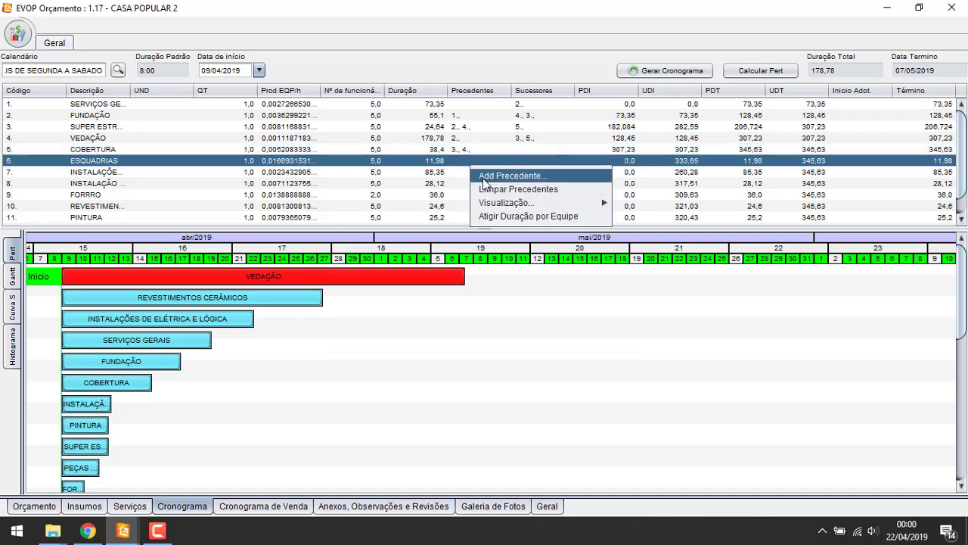
pyautogui.click(478, 168)
pyautogui.click(345, 251)
pyautogui.click(368, 334)
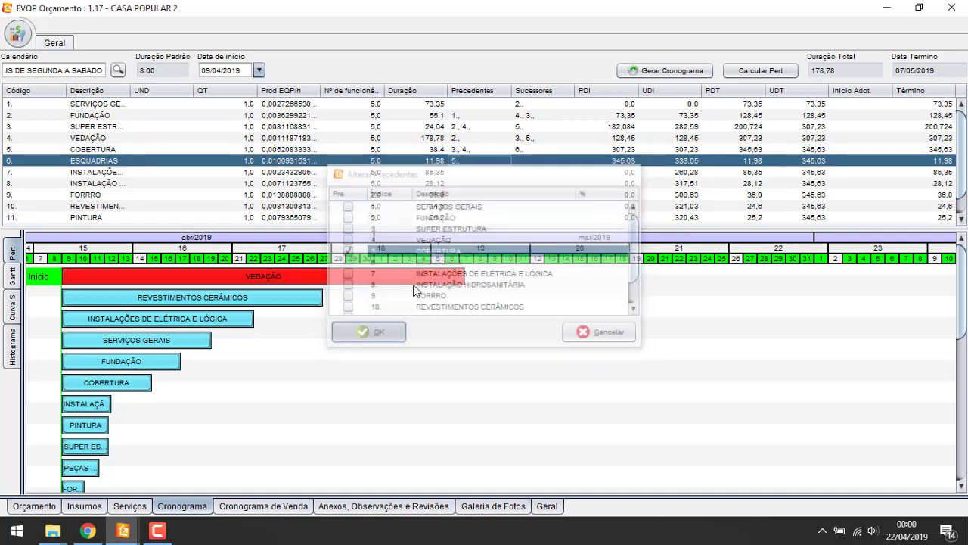
# Link the electrical installation task to VEDAÇÃO and item 10, reaching total duration 428,58
pyautogui.click(471, 172)
pyautogui.rightClick(472, 174)
pyautogui.click(488, 183)
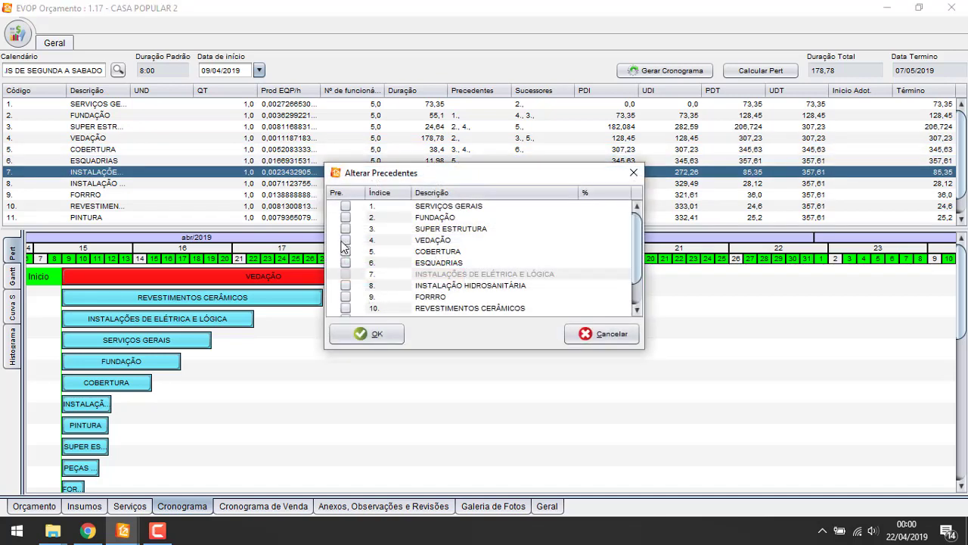
pyautogui.click(345, 239)
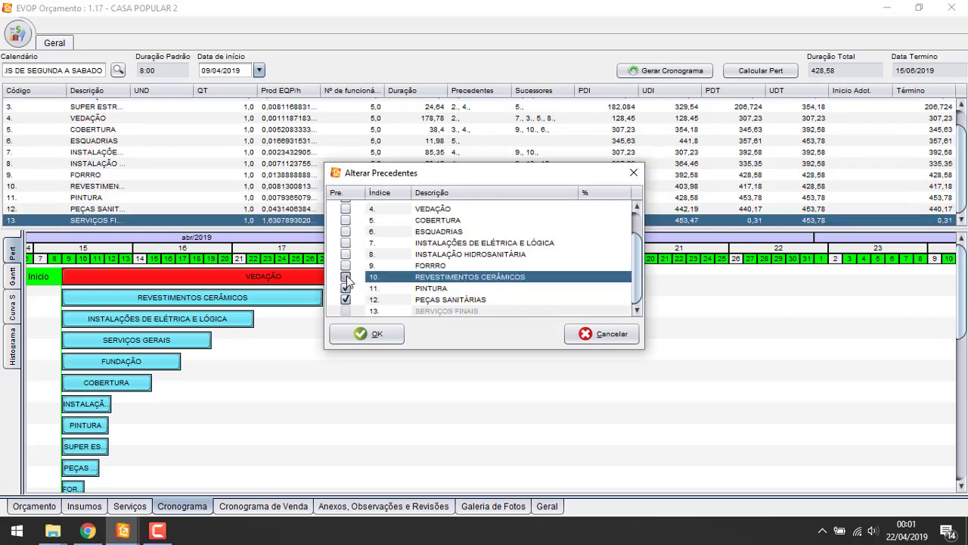
pyautogui.click(346, 277)
pyautogui.click(367, 333)
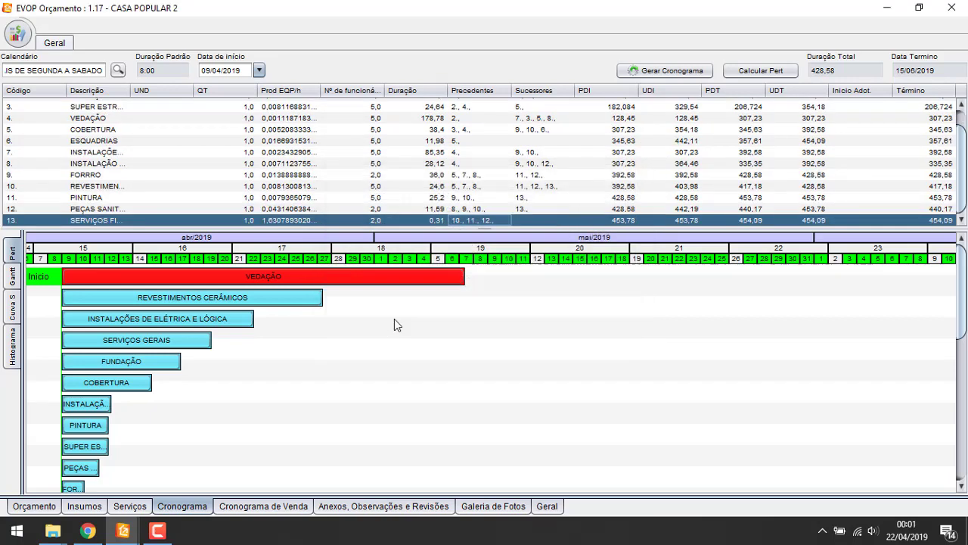
# Switch the Gantt chart to continuous lines with the crew workload table (Linhas Contínuas/Manual)
pyautogui.rightClick(510, 349)
pyautogui.click(557, 386)
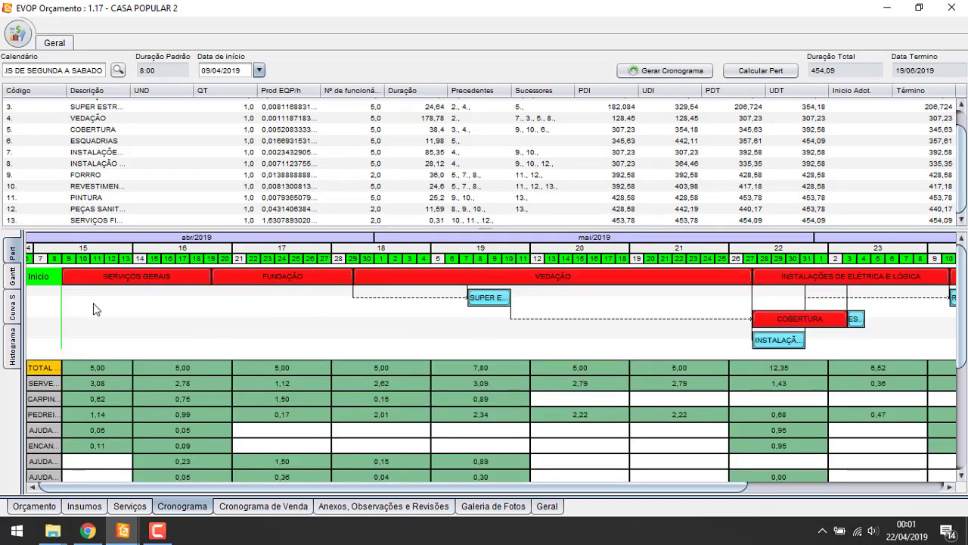
pyautogui.moveTo(102, 71); pyautogui.dragTo(2, 72)
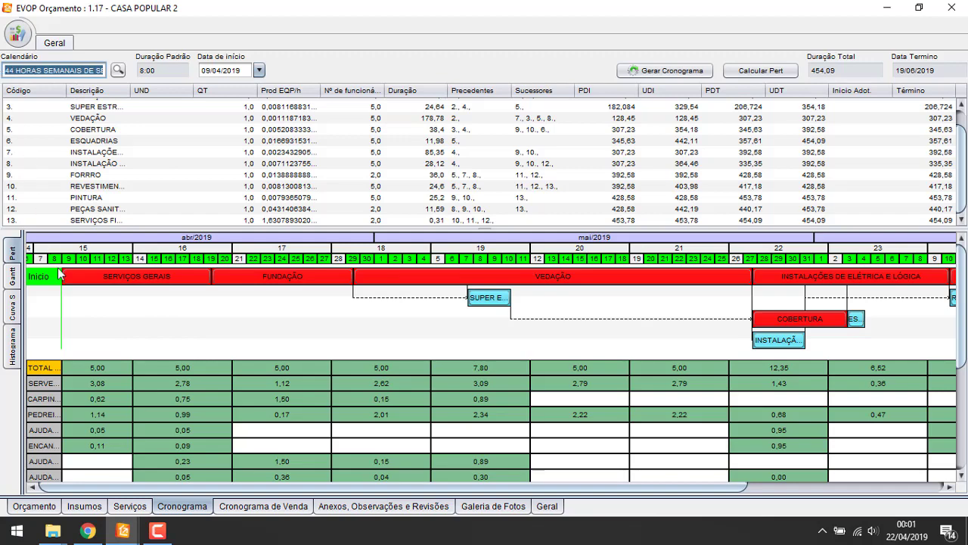
# List calendars in the main window's Pesquisa de Calendários, close it, and return to CASA POPULAR 2
pyautogui.moveTo(123, 531)
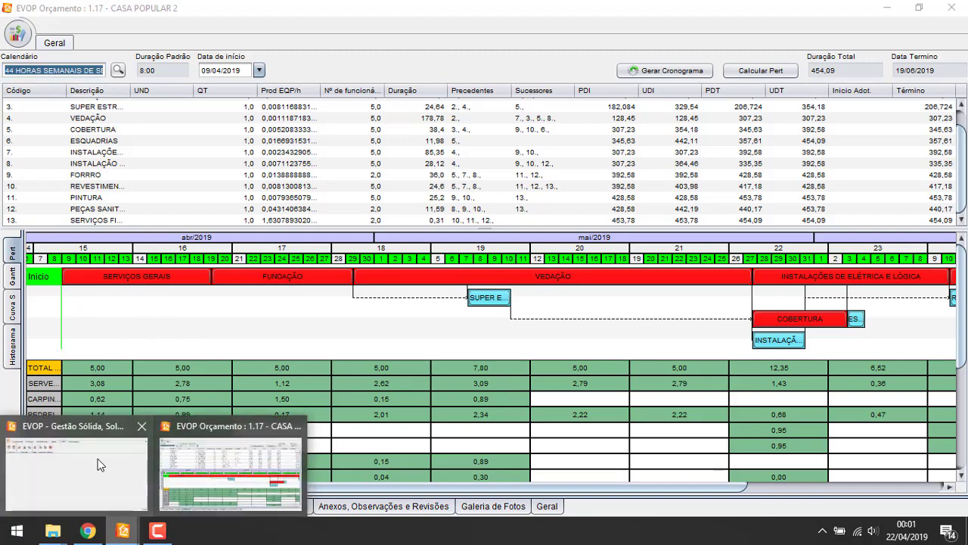
pyautogui.click(98, 458)
pyautogui.click(68, 85)
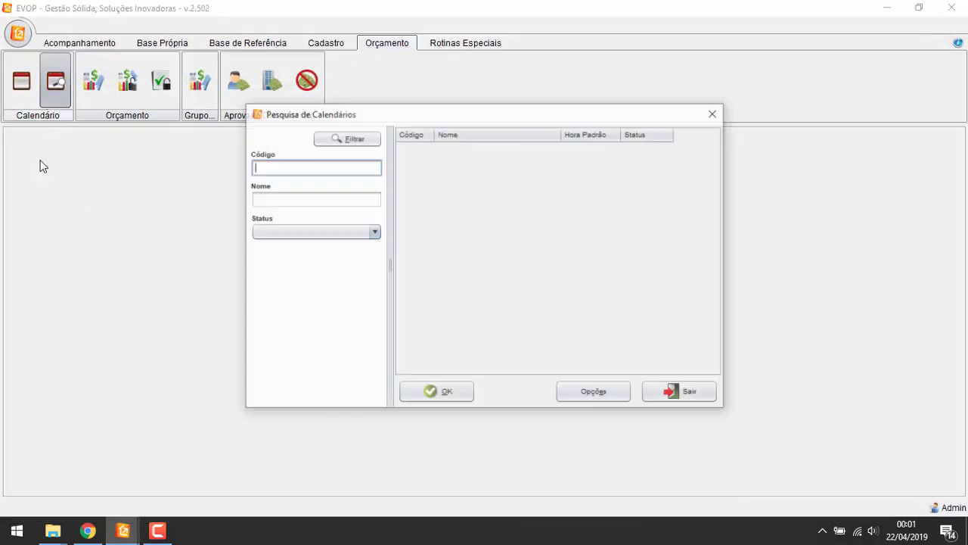
pyautogui.click(333, 137)
pyautogui.click(715, 113)
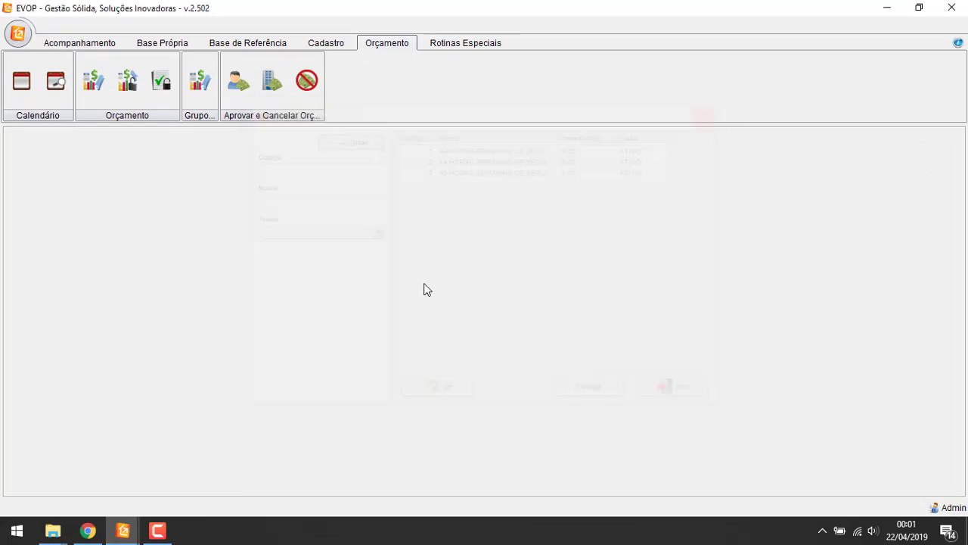
pyautogui.click(160, 531)
pyautogui.click(165, 532)
pyautogui.moveTo(123, 530)
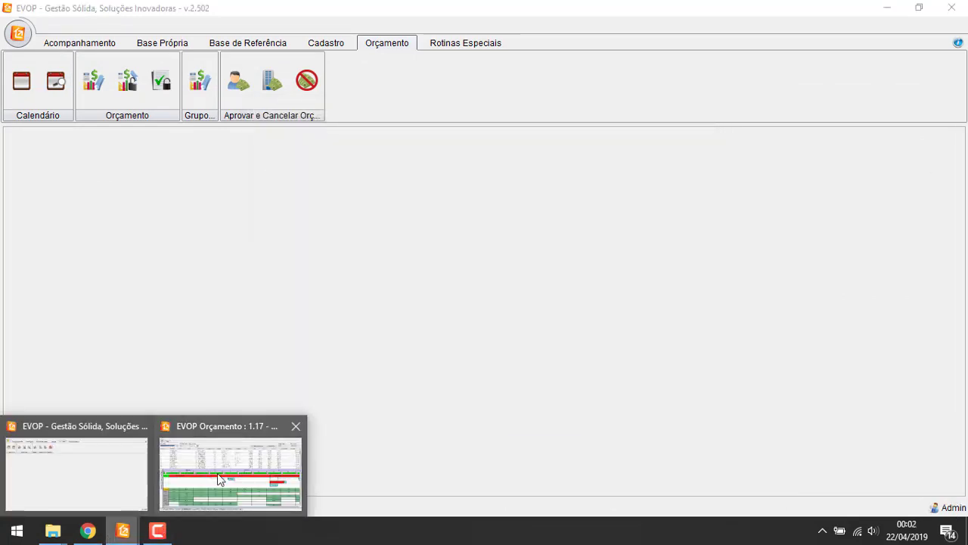
pyautogui.click(217, 473)
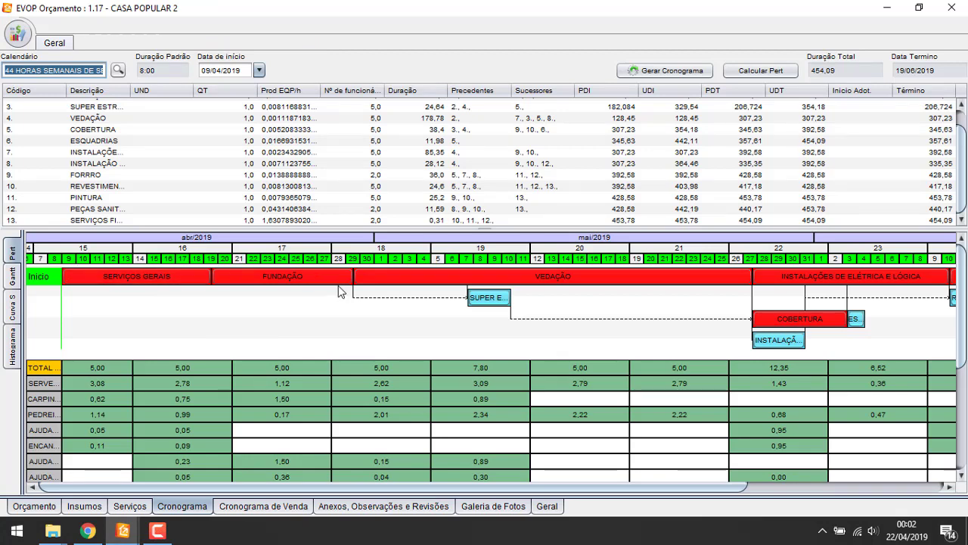
pyautogui.rightClick(567, 345)
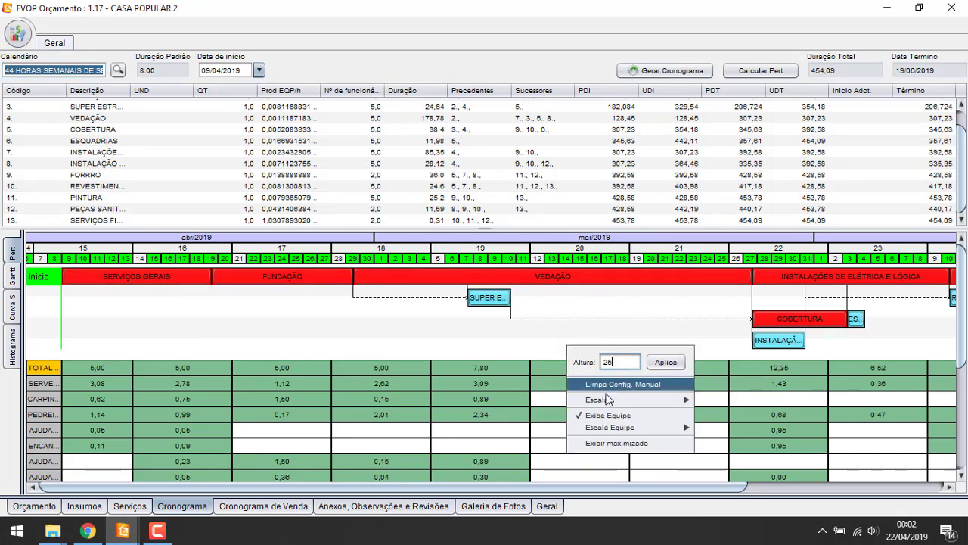
pyautogui.moveTo(668, 398)
pyautogui.click(724, 416)
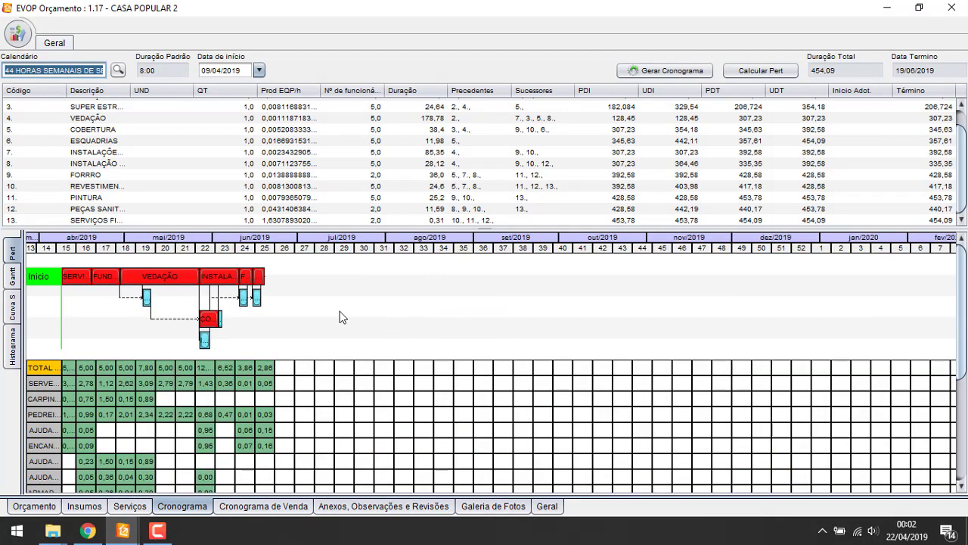
pyautogui.rightClick(340, 318)
pyautogui.moveTo(407, 375)
pyautogui.click(504, 370)
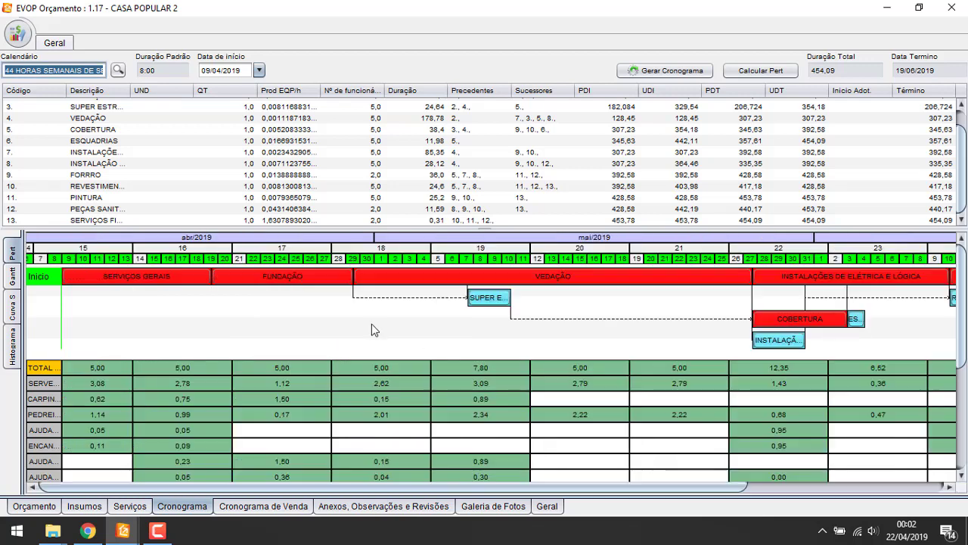
pyautogui.moveTo(387, 488); pyautogui.dragTo(583, 490)
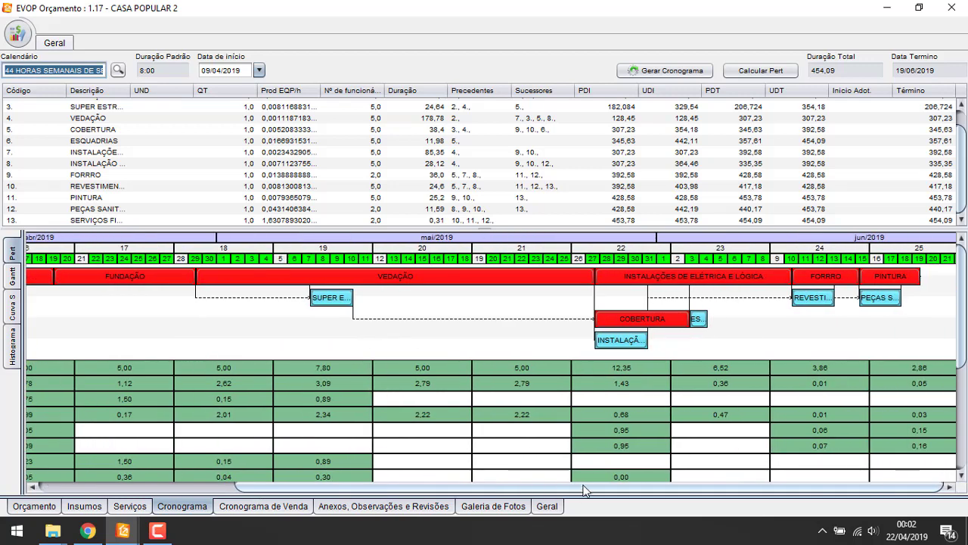
pyautogui.moveTo(452, 478)
pyautogui.mouseDown()
pyautogui.moveTo(255, 442)
pyautogui.moveTo(205, 446)
pyautogui.moveTo(515, 431)
pyautogui.mouseUp()
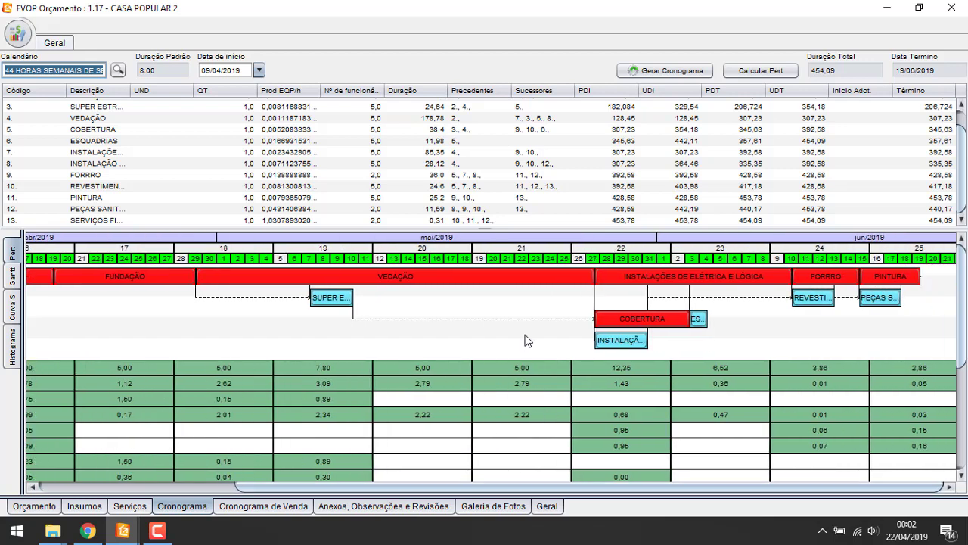
pyautogui.moveTo(694, 318)
pyautogui.mouseDown()
pyautogui.moveTo(683, 346)
pyautogui.moveTo(684, 331)
pyautogui.moveTo(645, 312)
pyautogui.moveTo(657, 315)
pyautogui.moveTo(656, 332)
pyautogui.moveTo(628, 311)
pyautogui.moveTo(677, 323)
pyautogui.moveTo(690, 313)
pyautogui.mouseUp()
pyautogui.rightClick(746, 318)
pyautogui.click(771, 348)
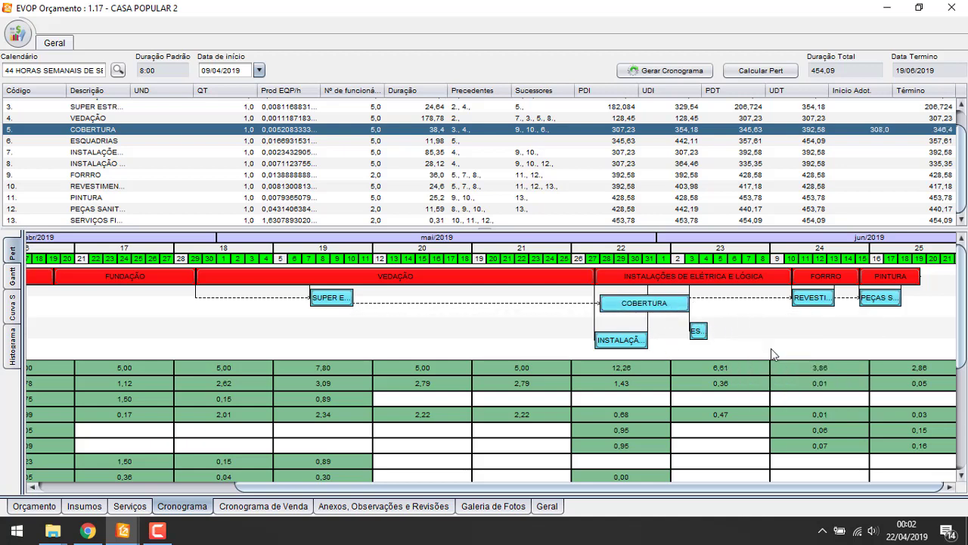
pyautogui.moveTo(621, 486); pyautogui.dragTo(373, 468)
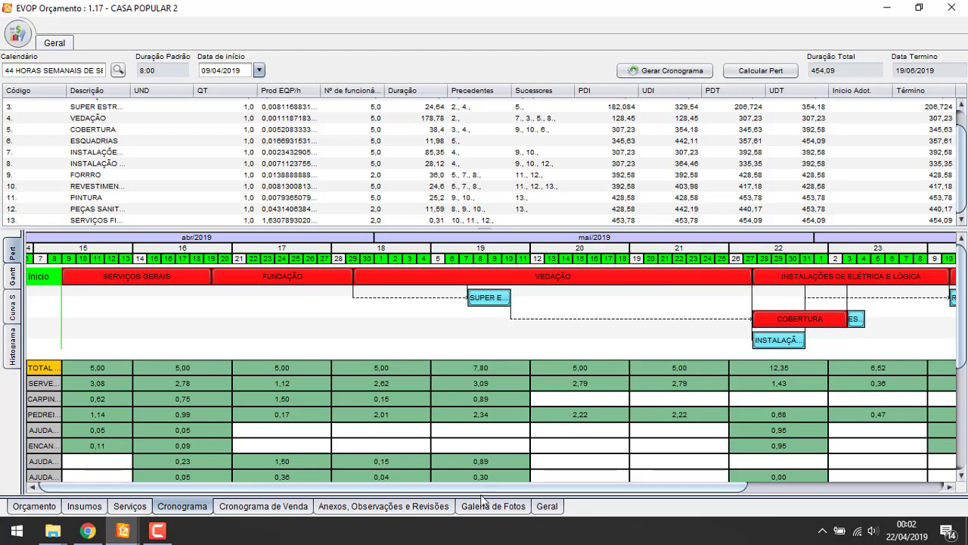
pyautogui.moveTo(495, 489); pyautogui.dragTo(757, 477)
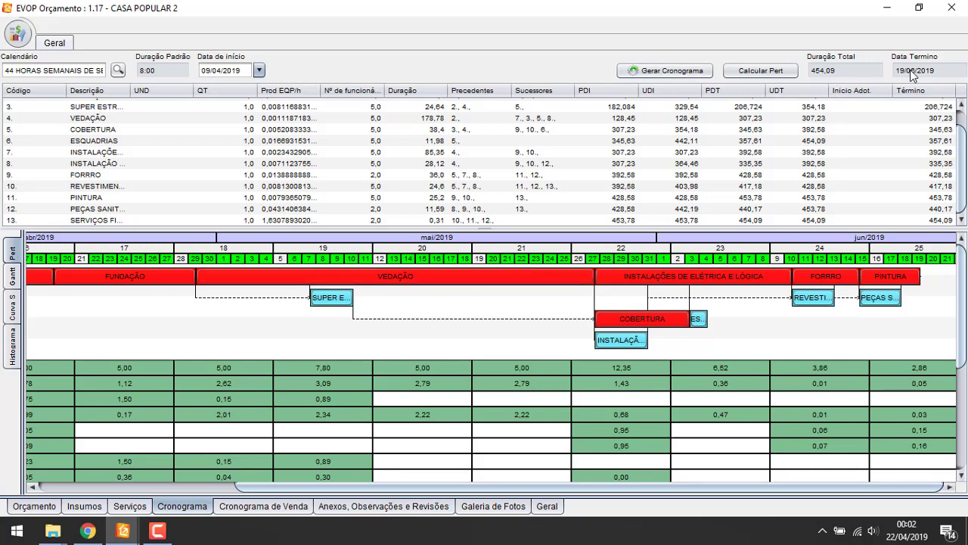
# Check the May and June 2019 dates in the system calendar, then return to the schedule
pyautogui.click(907, 529)
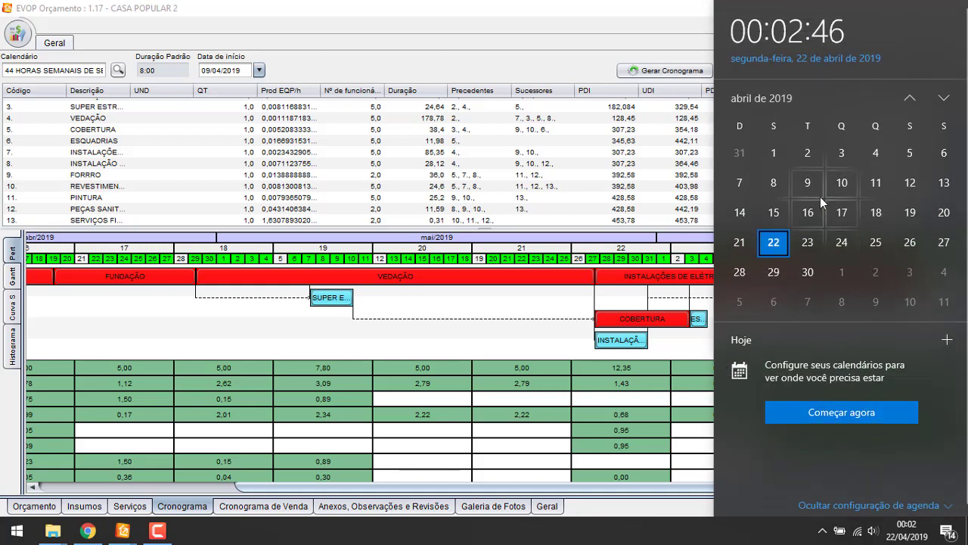
pyautogui.click(807, 183)
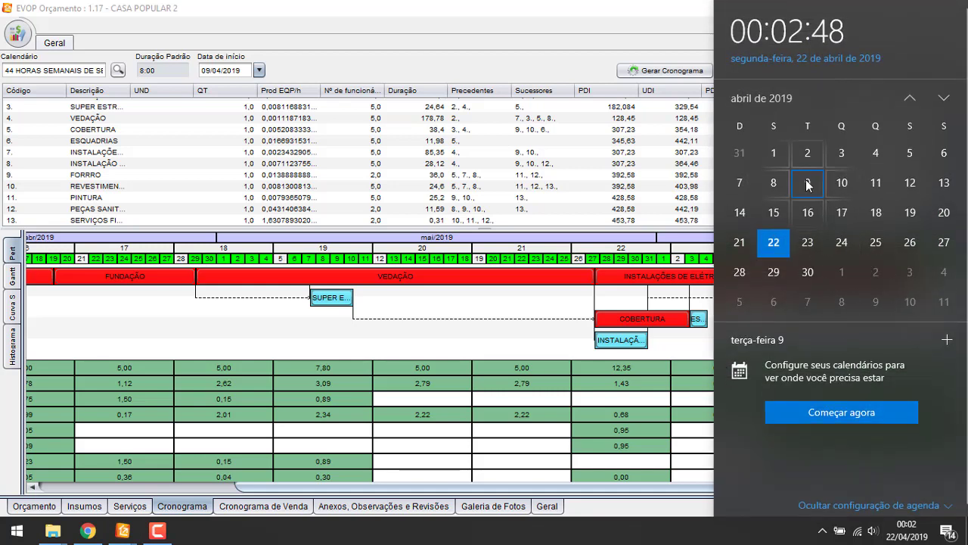
pyautogui.click(943, 100)
pyautogui.click(943, 100)
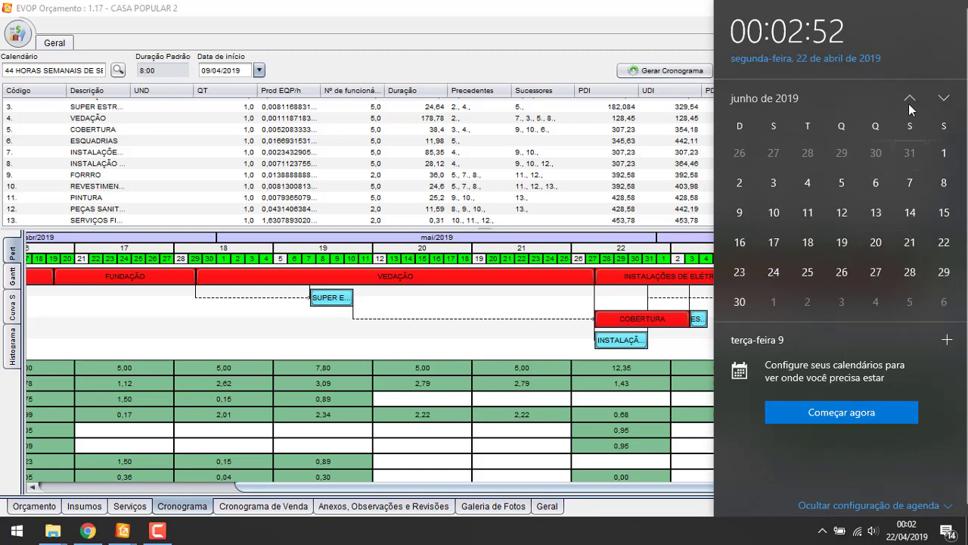
pyautogui.click(909, 100)
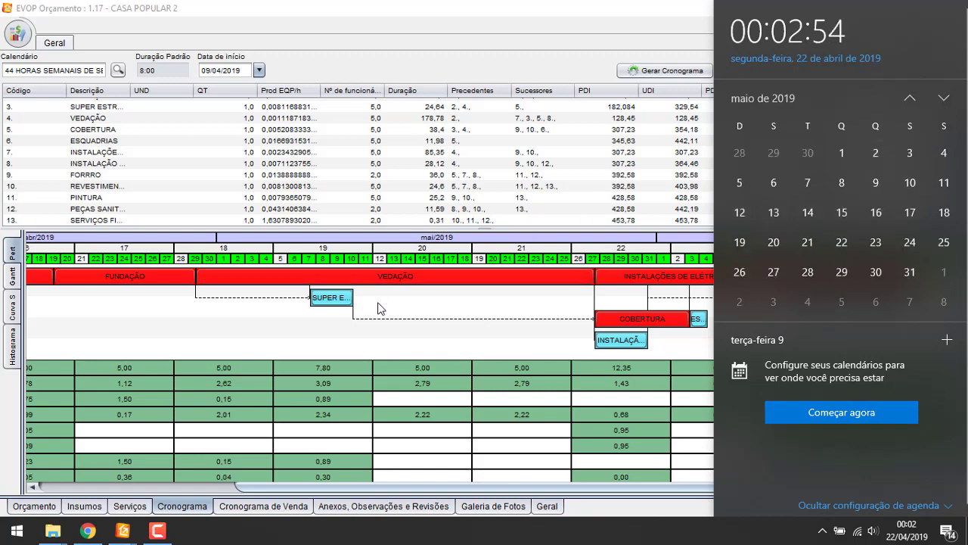
pyautogui.click(381, 309)
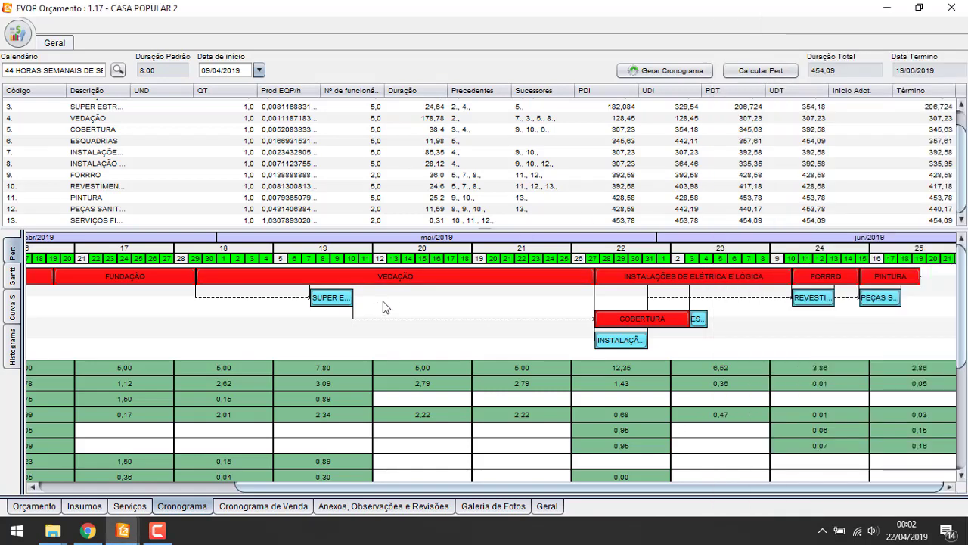
pyautogui.click(371, 141)
pyautogui.scroll(1, 382, 159)
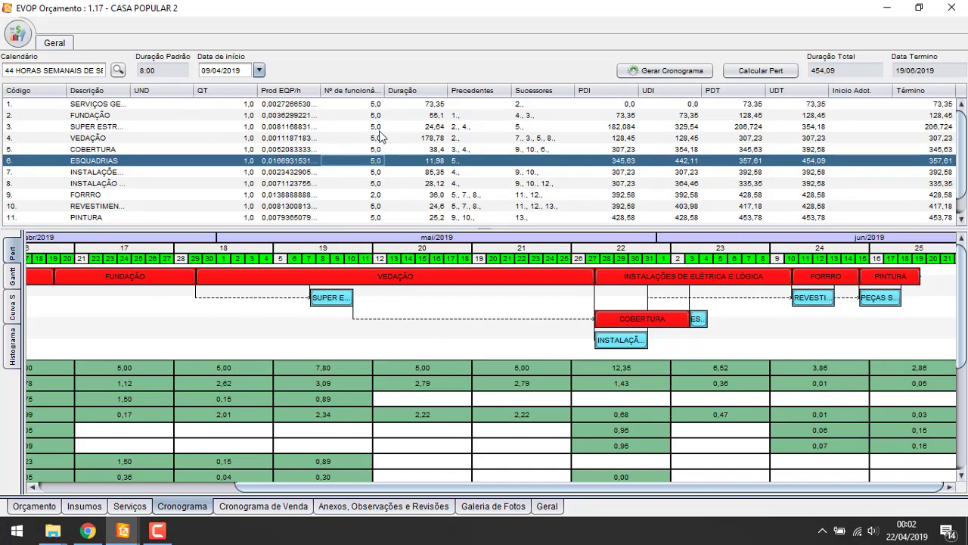
# Move the schedule start date to 01/04/2019 and recalculate the PERT
pyautogui.click(369, 152)
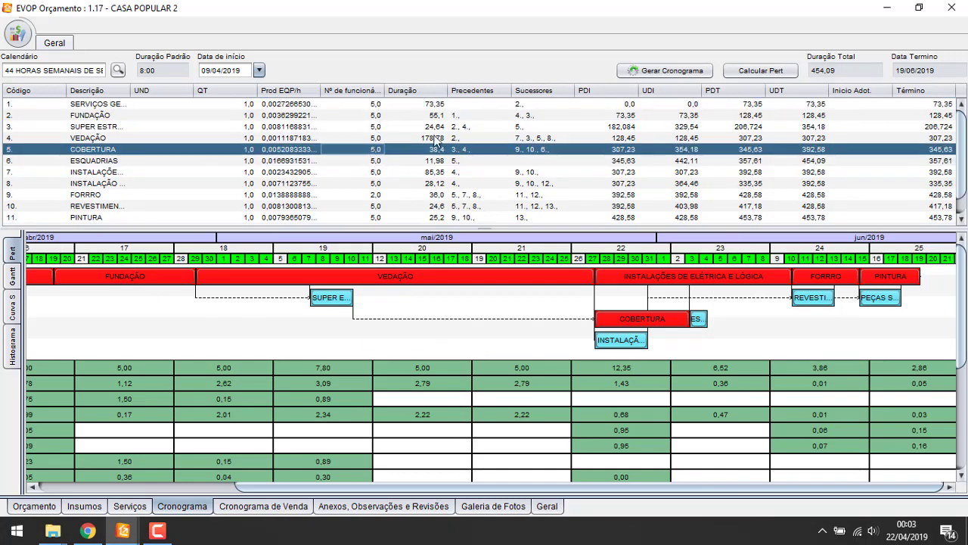
pyautogui.click(259, 71)
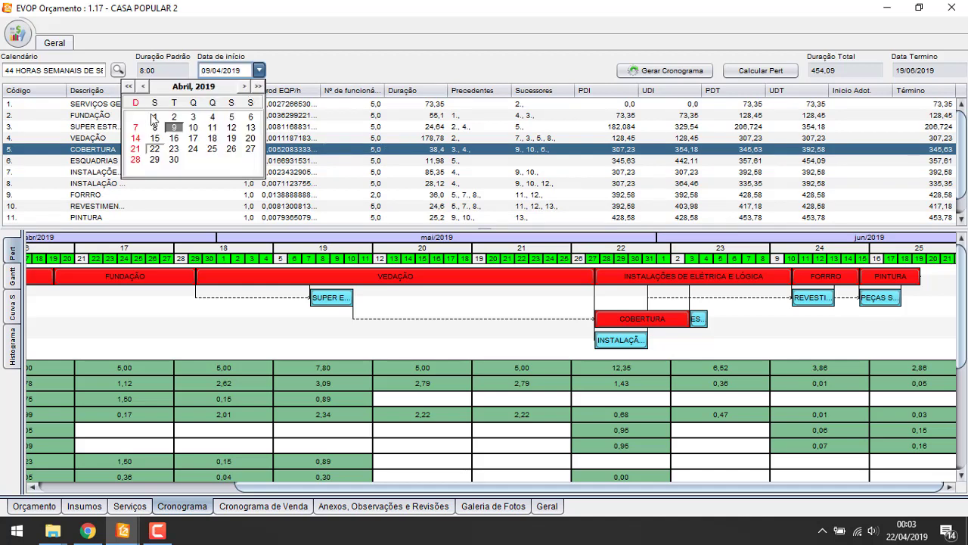
pyautogui.click(302, 126)
pyautogui.click(303, 126)
pyautogui.click(757, 70)
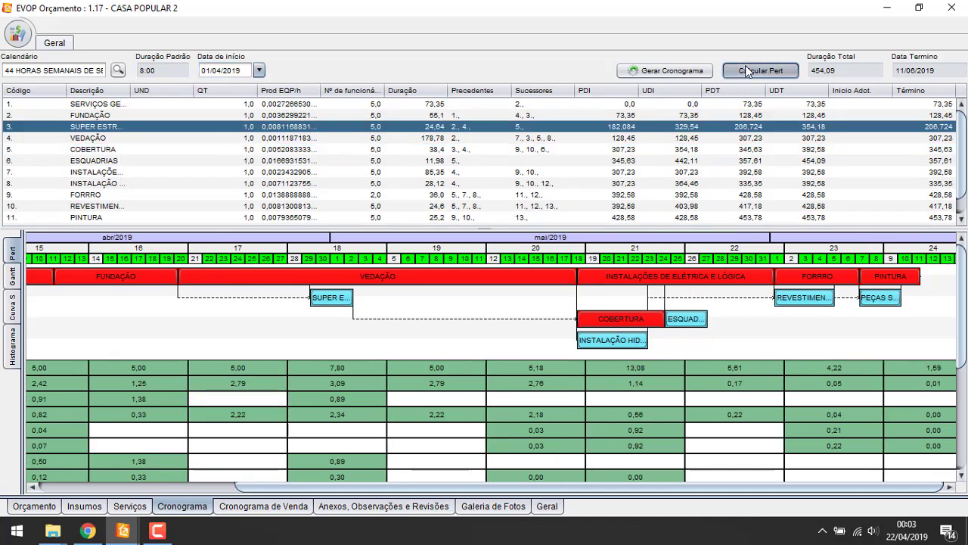
pyautogui.rightClick(227, 341)
pyautogui.click(277, 380)
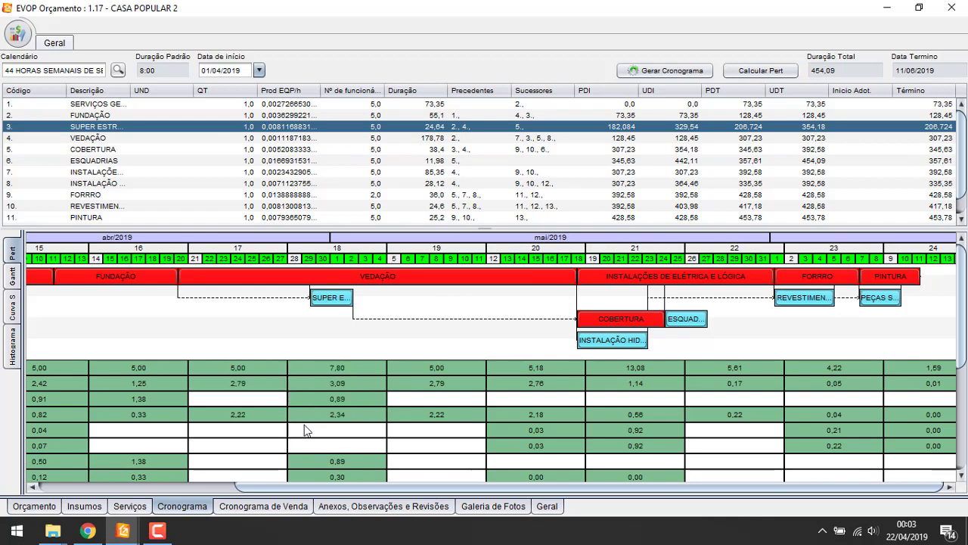
pyautogui.moveTo(312, 488); pyautogui.dragTo(55, 274)
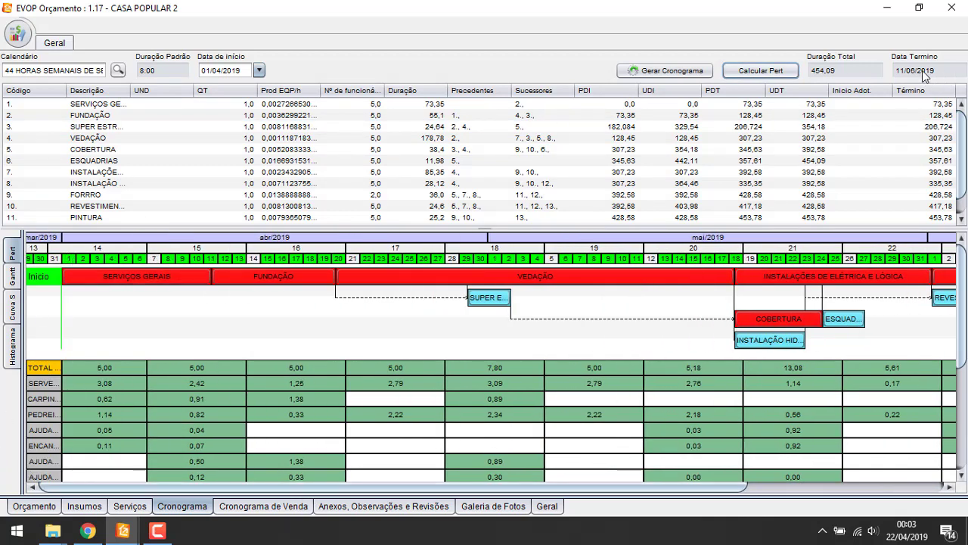
# Put 6 workers on VEDAÇÃO and recalculate, giving total duration 424,29 ending 06/06/2019
pyautogui.click(360, 128)
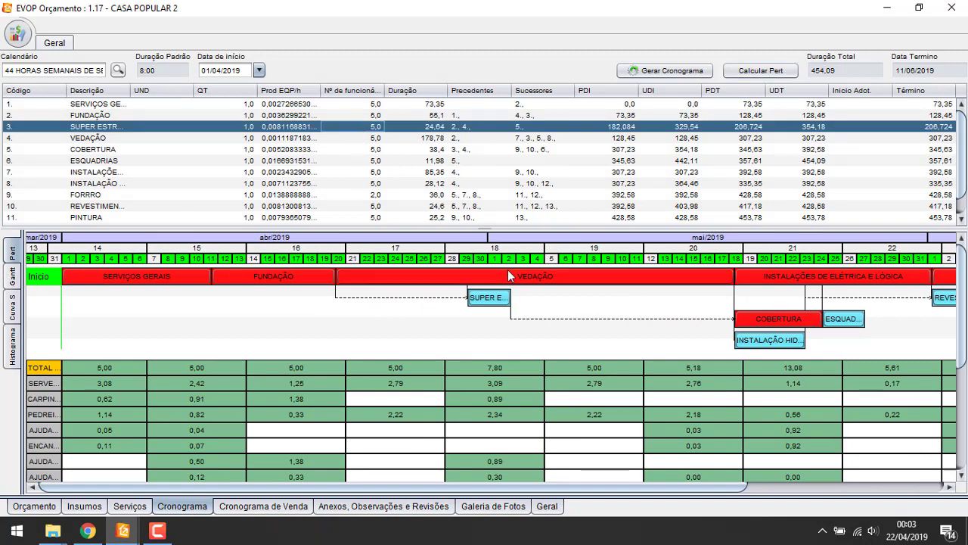
pyautogui.click(362, 139)
pyautogui.write('6')
pyautogui.press('Return')
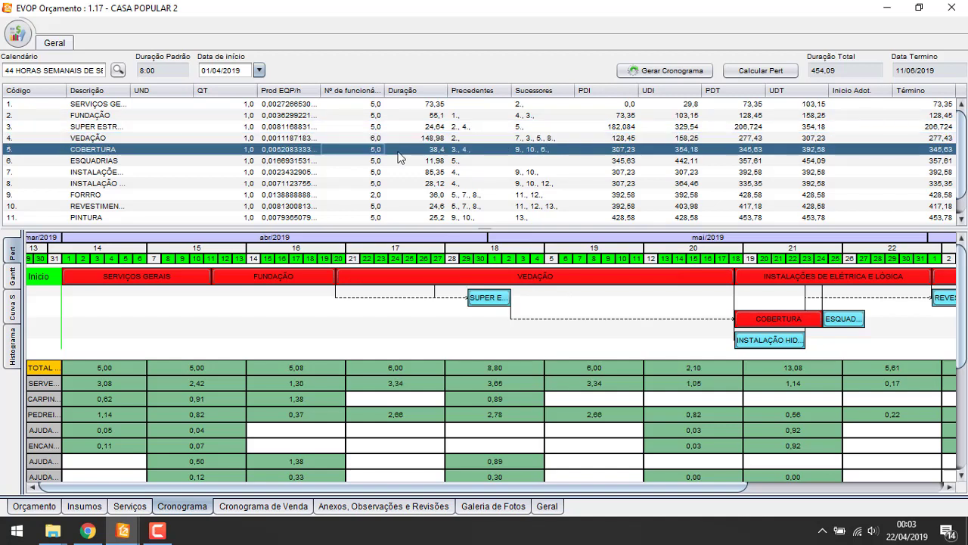
pyautogui.click(758, 71)
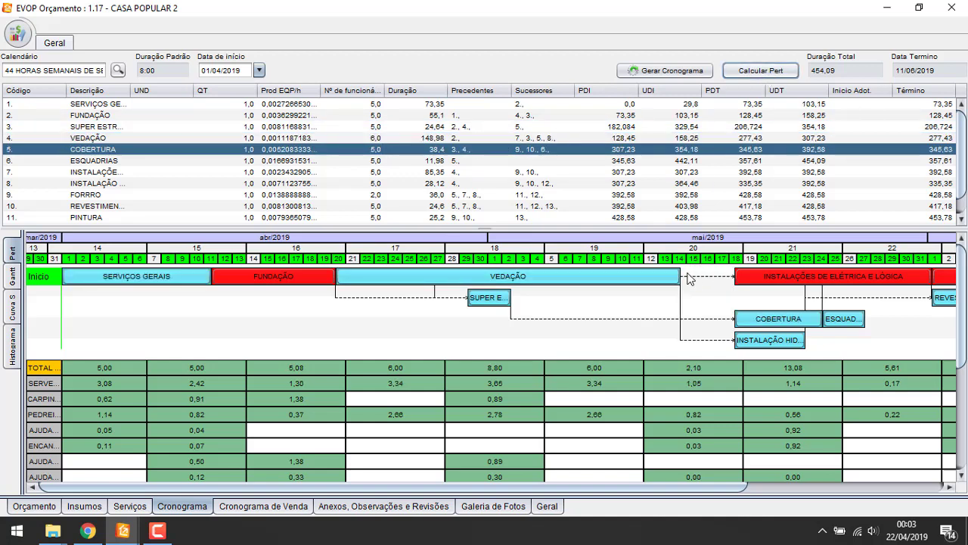
pyautogui.rightClick(630, 317)
pyautogui.click(659, 349)
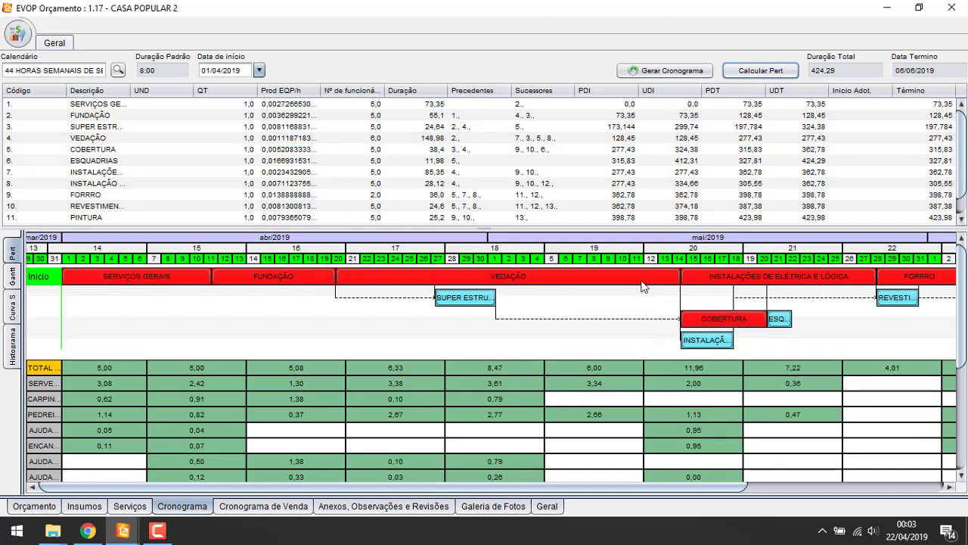
# Show the chart full-size and spread the VEDAÇÃO, COBERTURA, FORRO, PINTURA and other bars onto separate rows
pyautogui.rightClick(288, 328)
pyautogui.click(337, 422)
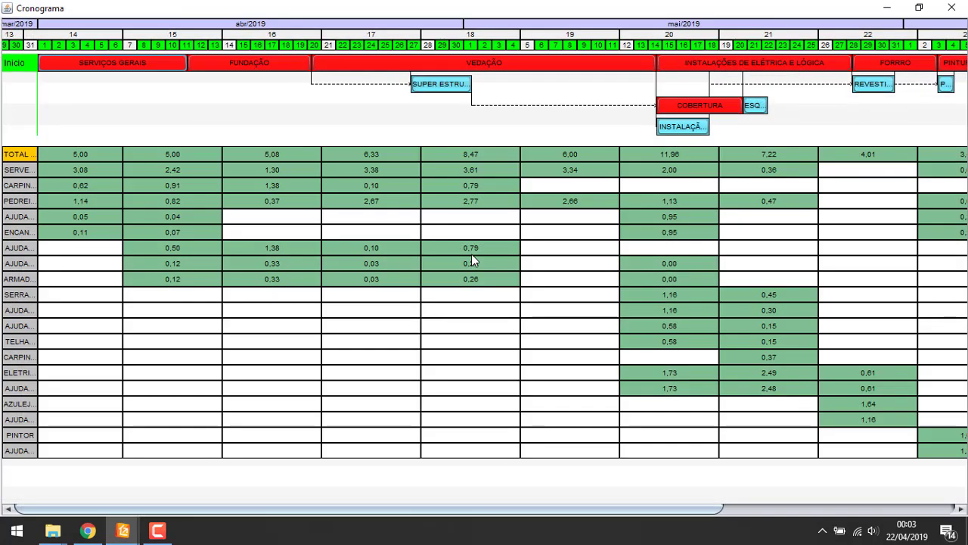
pyautogui.moveTo(512, 74); pyautogui.dragTo(469, 246)
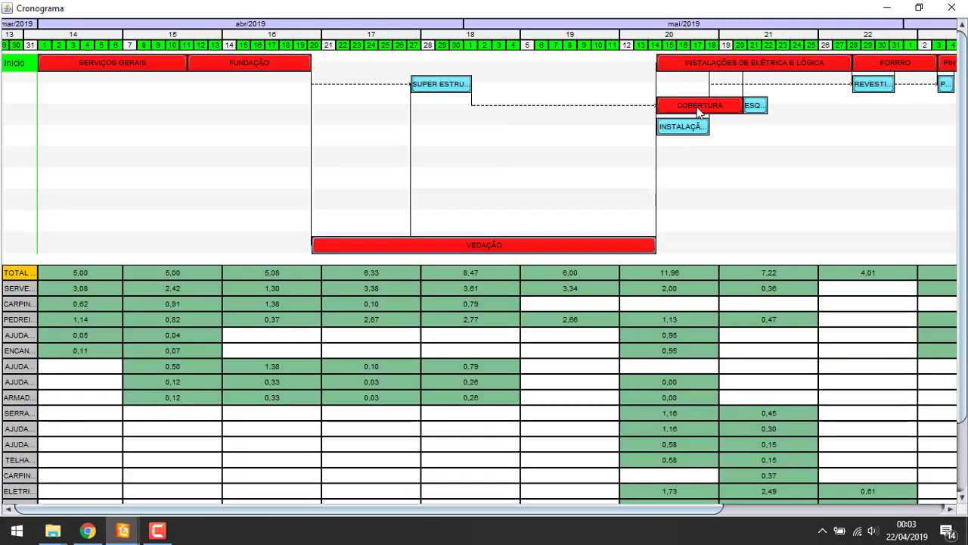
pyautogui.moveTo(698, 106); pyautogui.dragTo(639, 327)
pyautogui.moveTo(766, 70); pyautogui.dragTo(687, 188)
pyautogui.moveTo(896, 63); pyautogui.dragTo(847, 278)
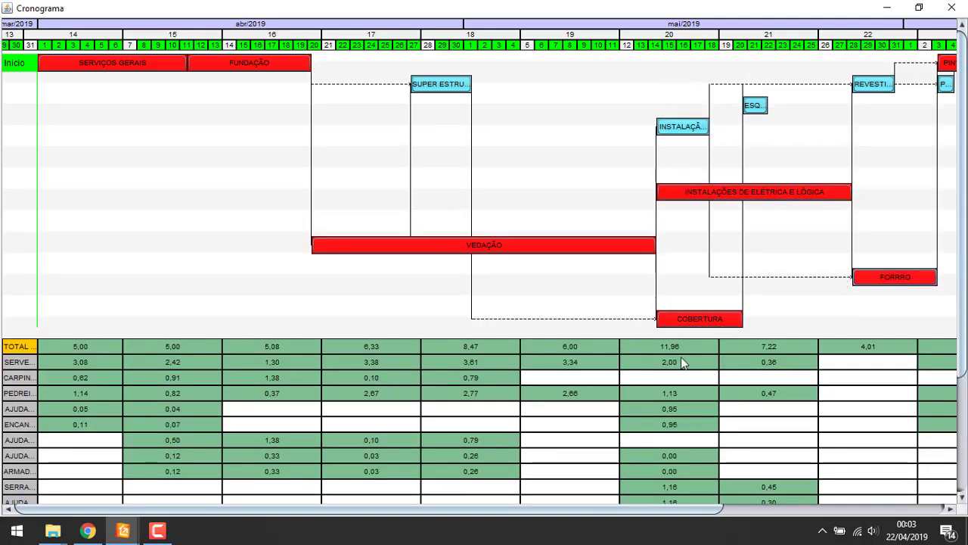
pyautogui.moveTo(562, 510); pyautogui.dragTo(862, 415)
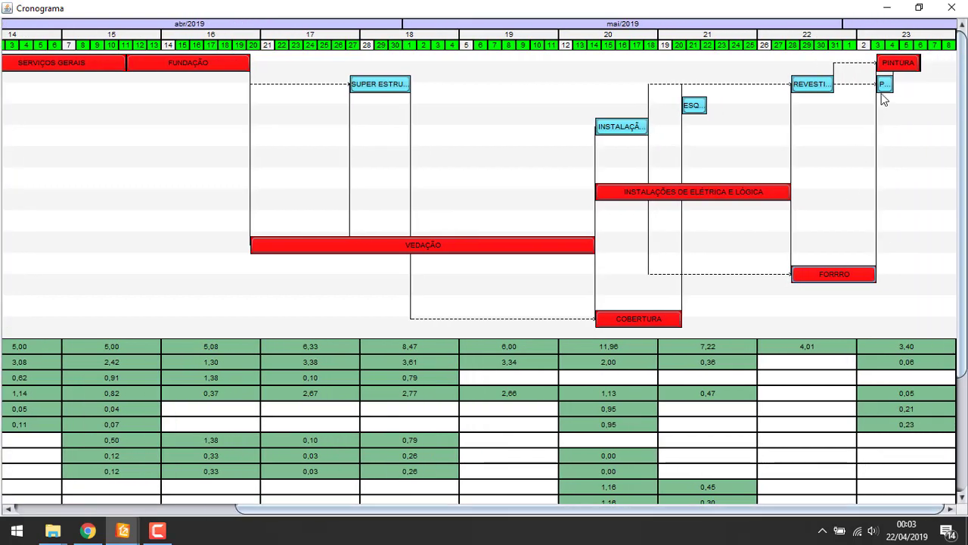
pyautogui.moveTo(890, 78); pyautogui.dragTo(831, 328)
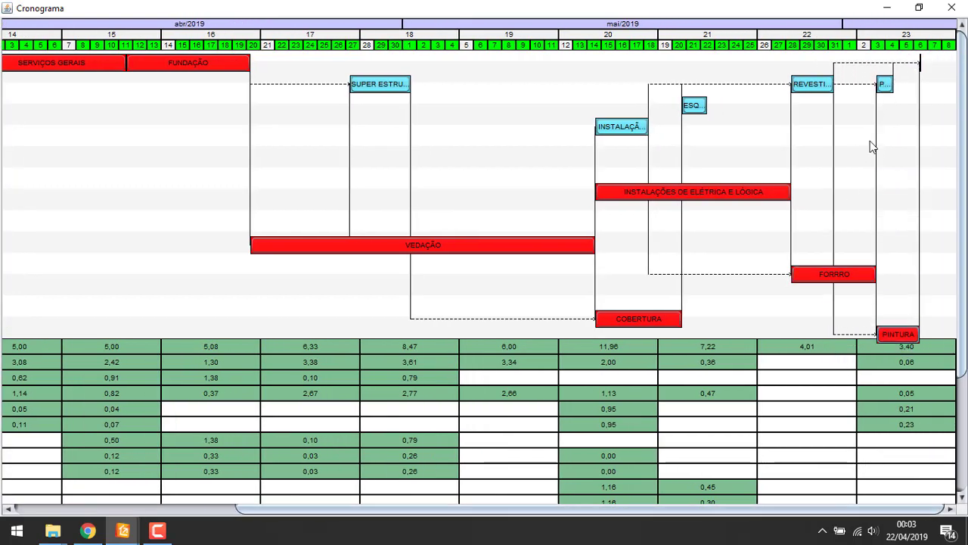
pyautogui.moveTo(887, 90); pyautogui.dragTo(853, 202)
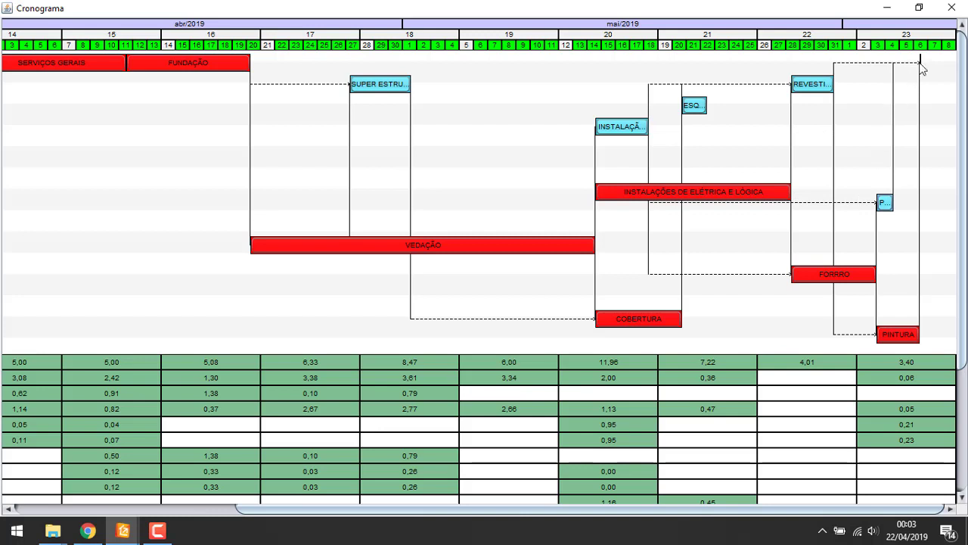
# Show the team histogram on a weekly scale (Escala Equipe > Semanal), peaking at 11,96 in week 20
pyautogui.moveTo(921, 67)
pyautogui.moveTo(722, 194)
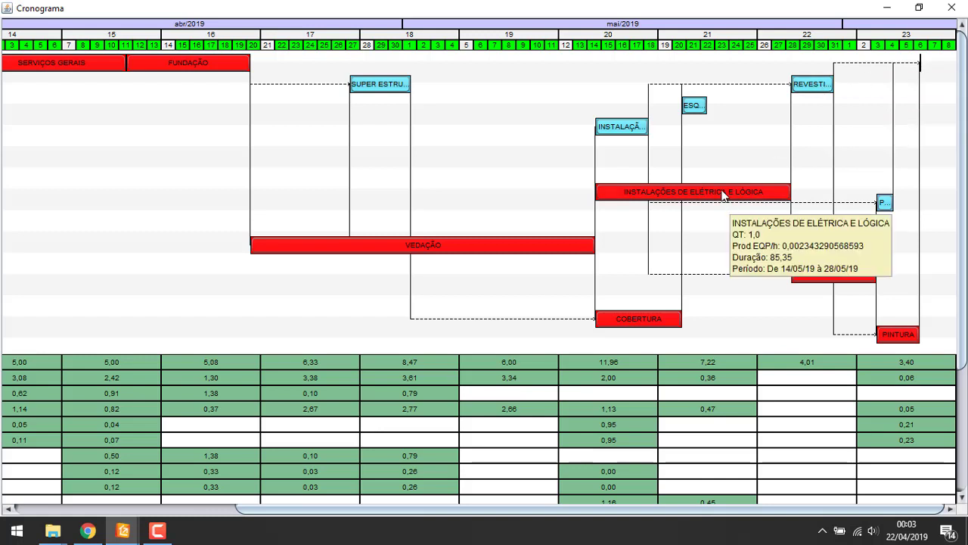
pyautogui.moveTo(488, 249)
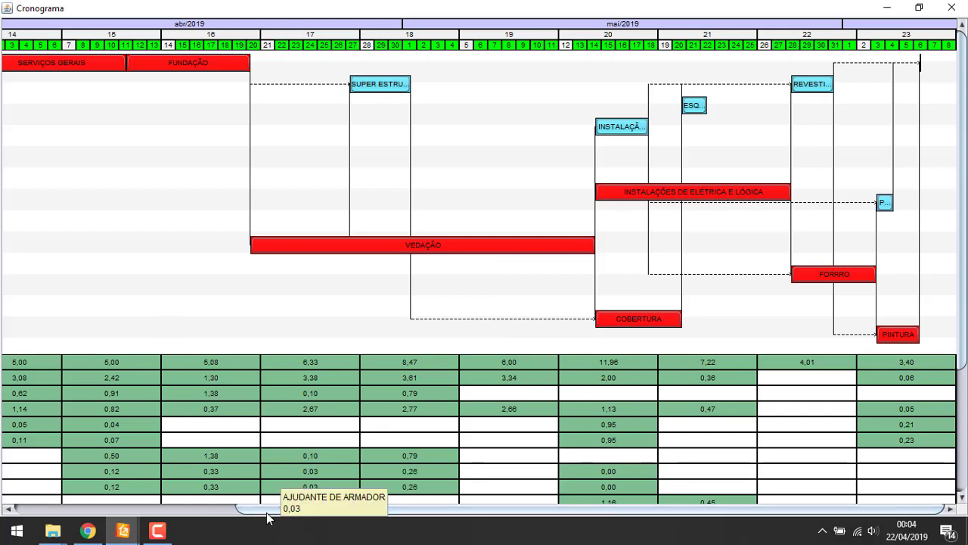
pyautogui.moveTo(268, 511); pyautogui.dragTo(42, 507)
pyautogui.moveTo(84, 360)
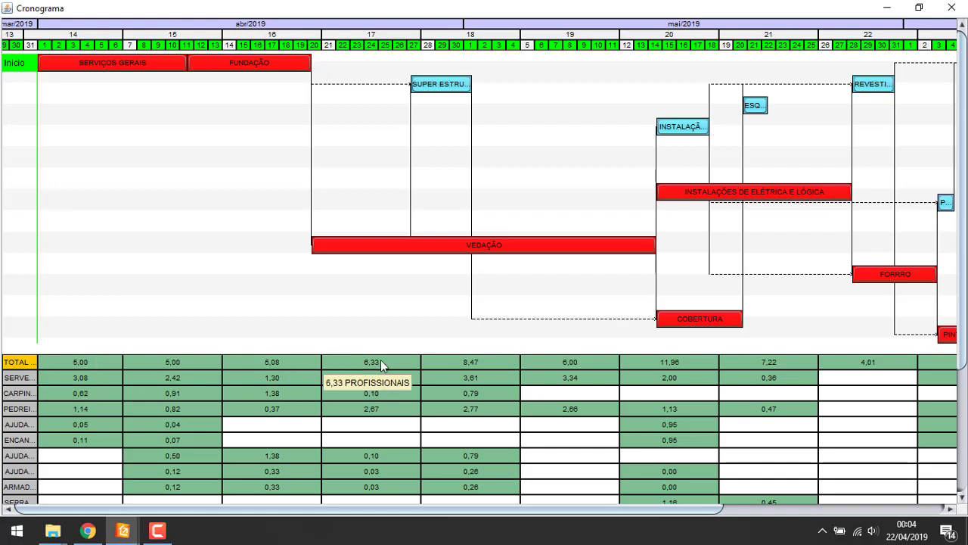
pyautogui.rightClick(86, 283)
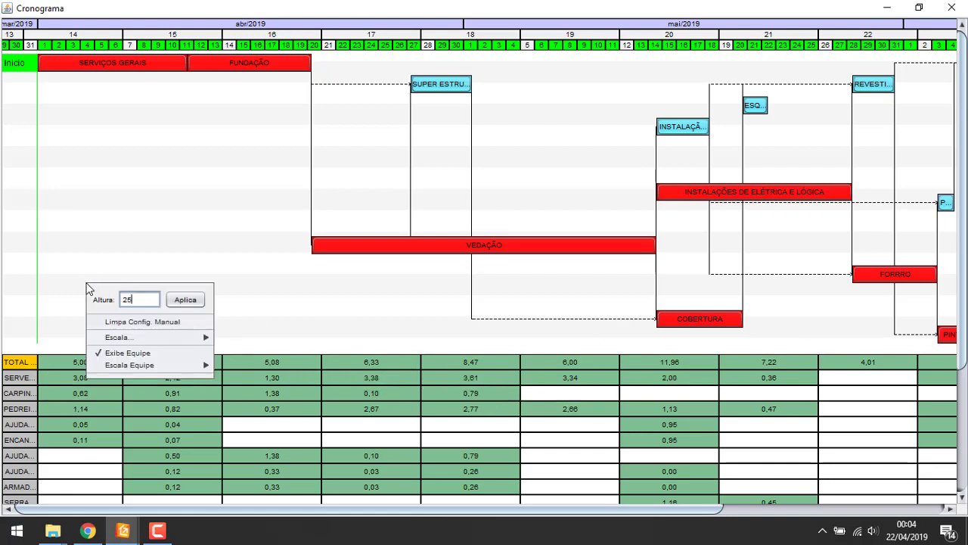
pyautogui.moveTo(180, 368)
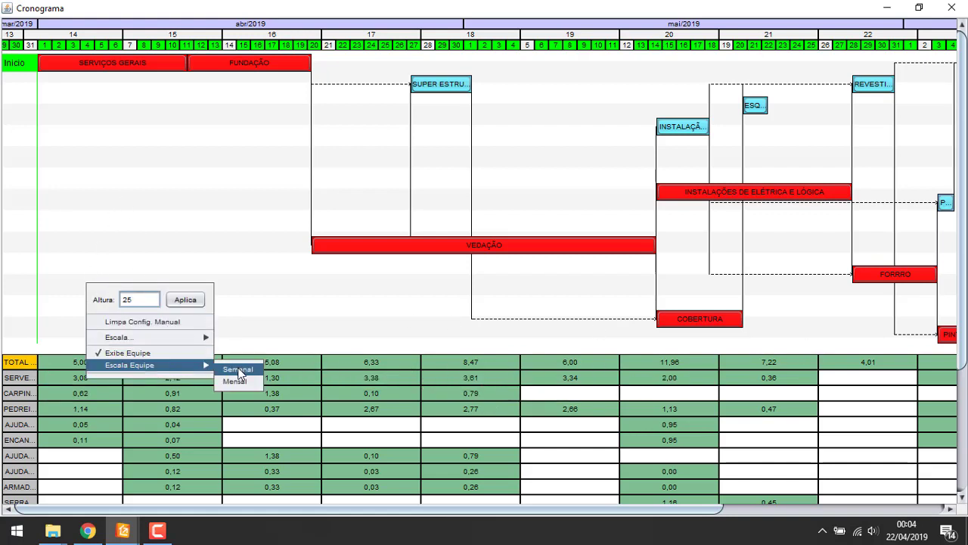
pyautogui.click(234, 369)
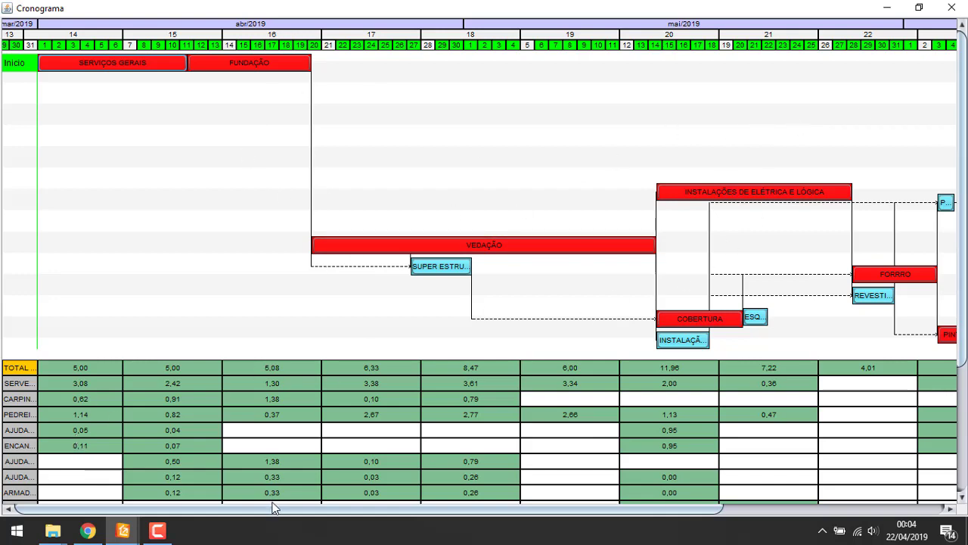
pyautogui.moveTo(274, 508); pyautogui.dragTo(528, 509)
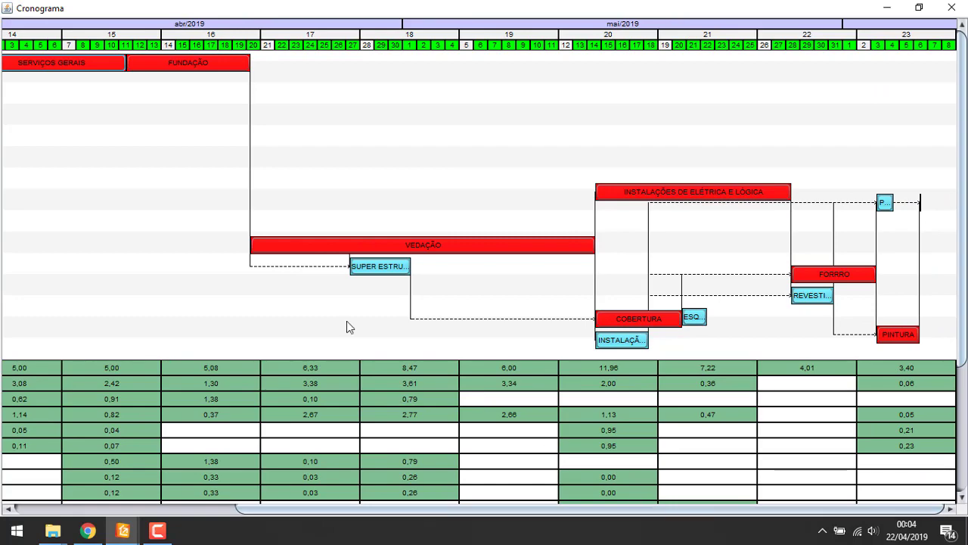
# Regenerate the Gantt from the Pert with SEMANAL periods, spanning weeks 14–23 (01/04–06/06/2019)
pyautogui.click(952, 8)
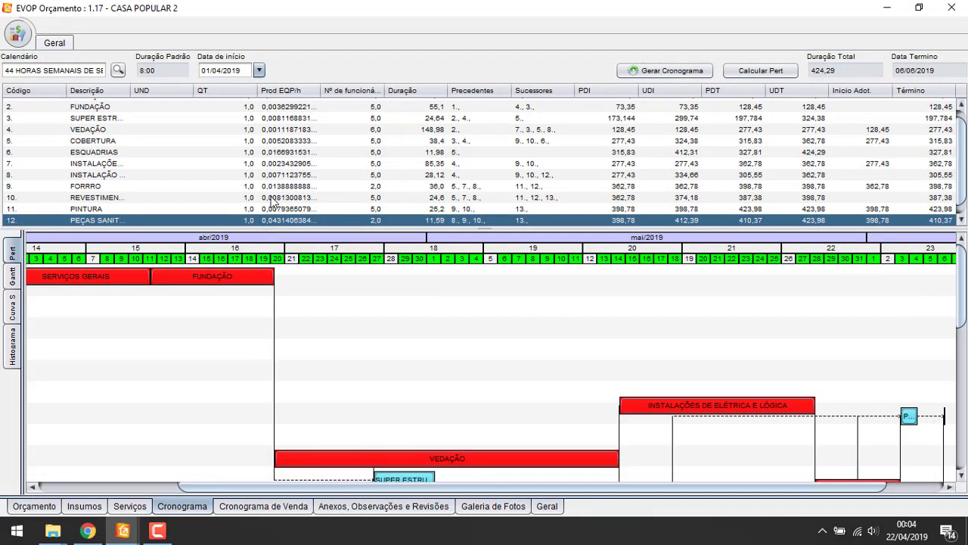
pyautogui.click(12, 277)
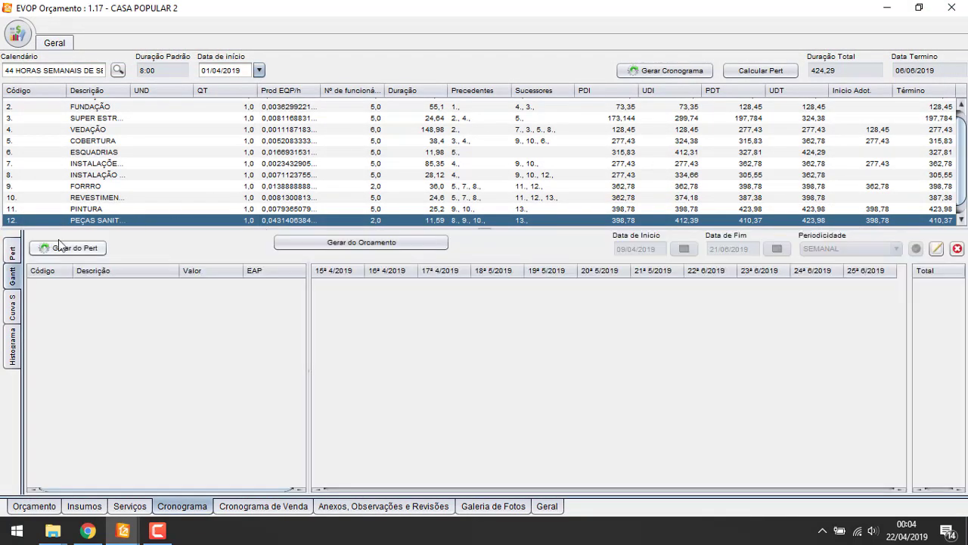
pyautogui.click(9, 258)
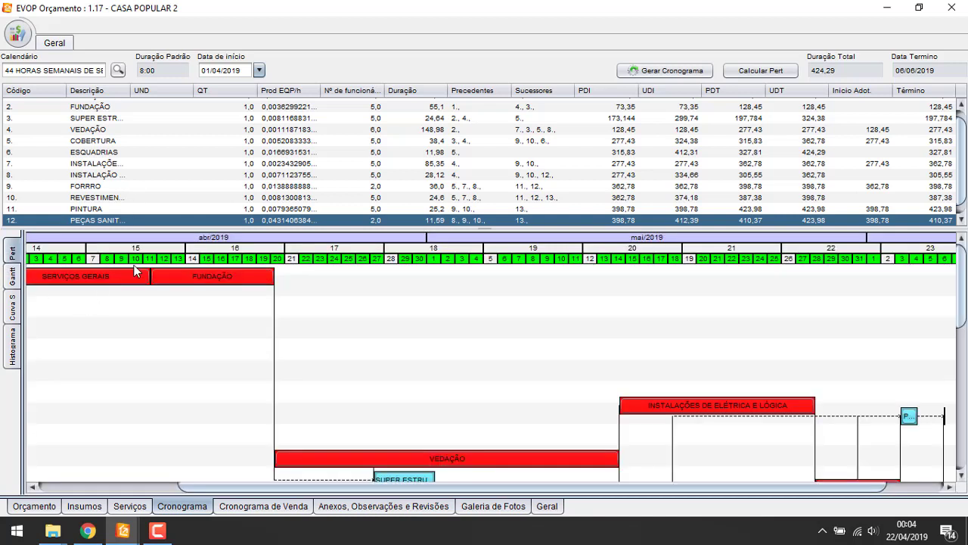
pyautogui.click(12, 276)
pyautogui.click(76, 248)
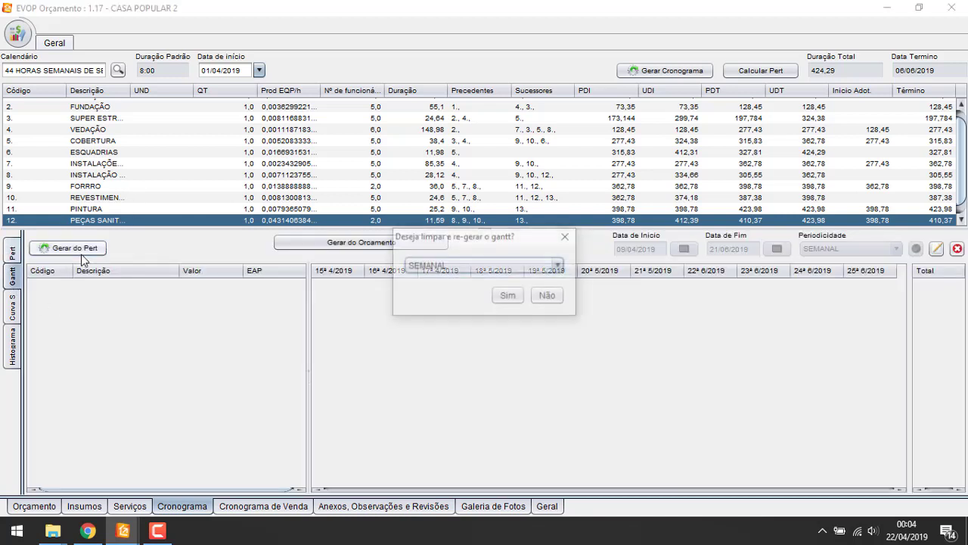
pyautogui.click(426, 266)
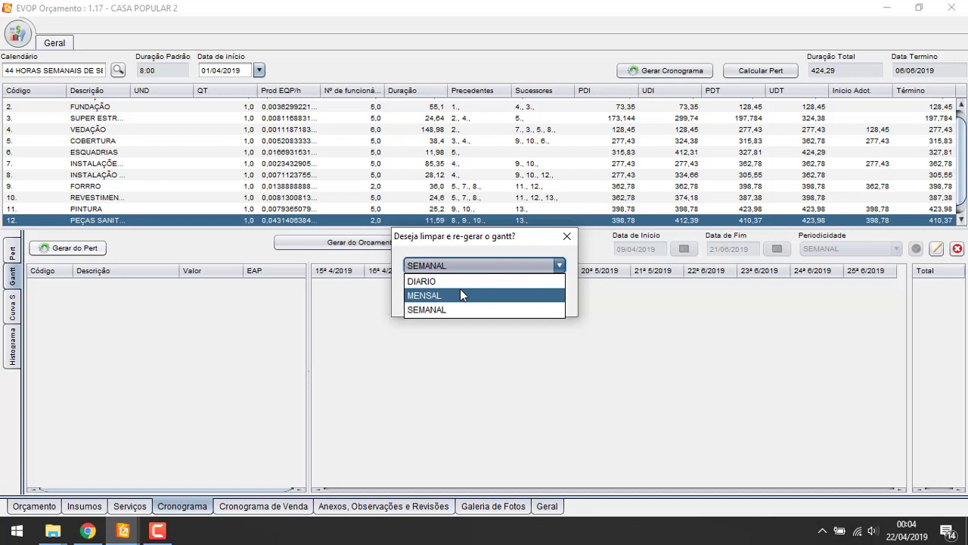
pyautogui.click(465, 308)
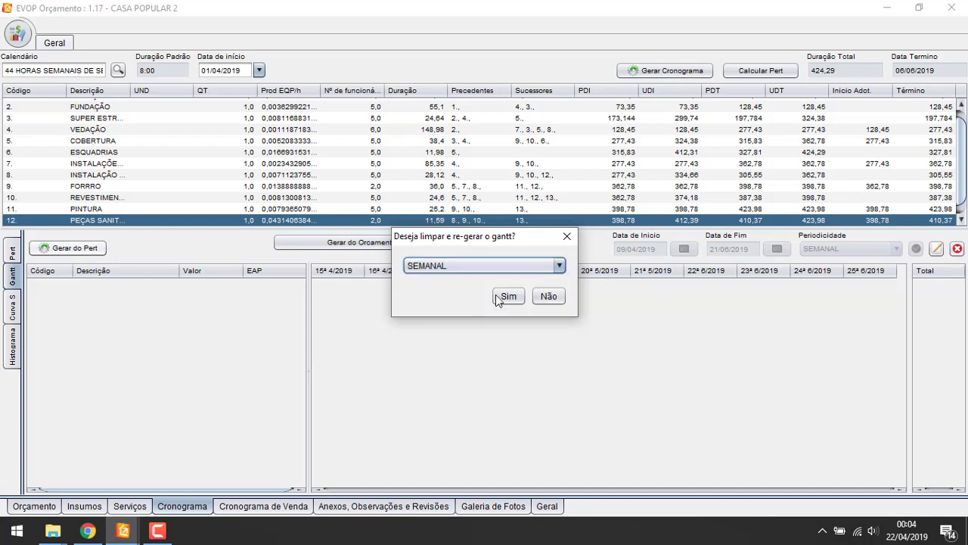
pyautogui.click(505, 295)
pyautogui.click(348, 296)
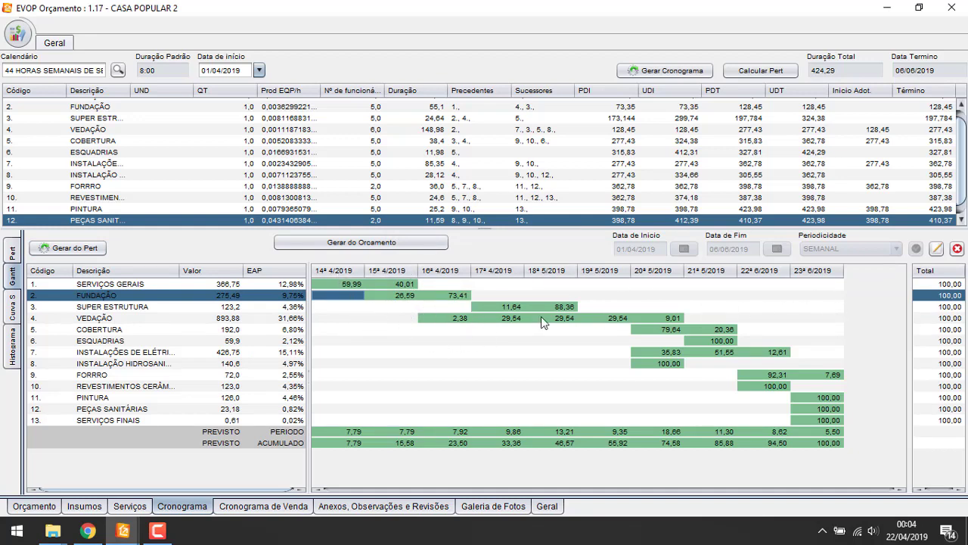
# Look over the FORRO, PINTURA and SERVIÇOS FINAIS Gantt stages, then display the S-curve
pyautogui.click(762, 409)
pyautogui.click(638, 420)
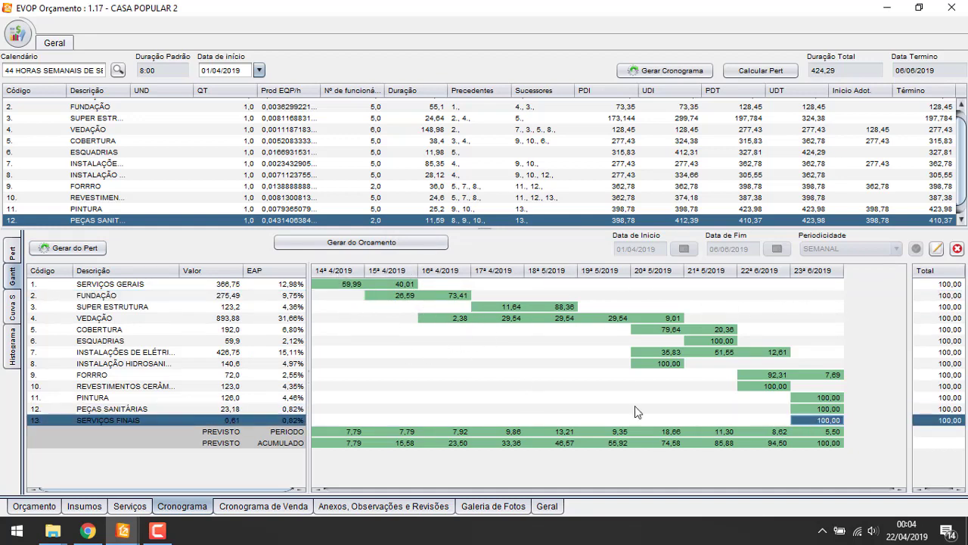
pyautogui.click(603, 397)
pyautogui.click(445, 377)
pyautogui.click(12, 307)
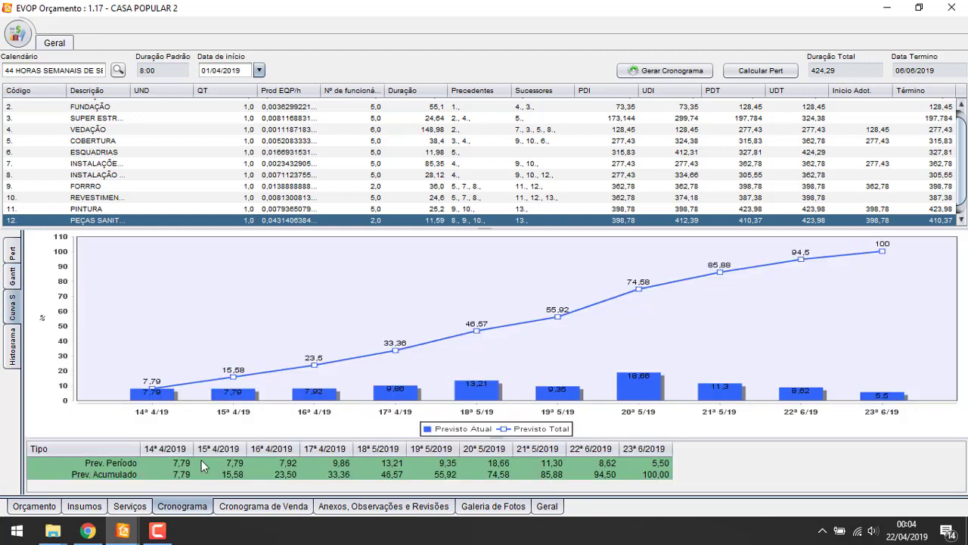
# Browse the labour histogram rows (PEDREIRO, ENCANADOR, ELETRICISTA, TOTAL), then return to the Pert view
pyautogui.click(11, 341)
pyautogui.click(135, 320)
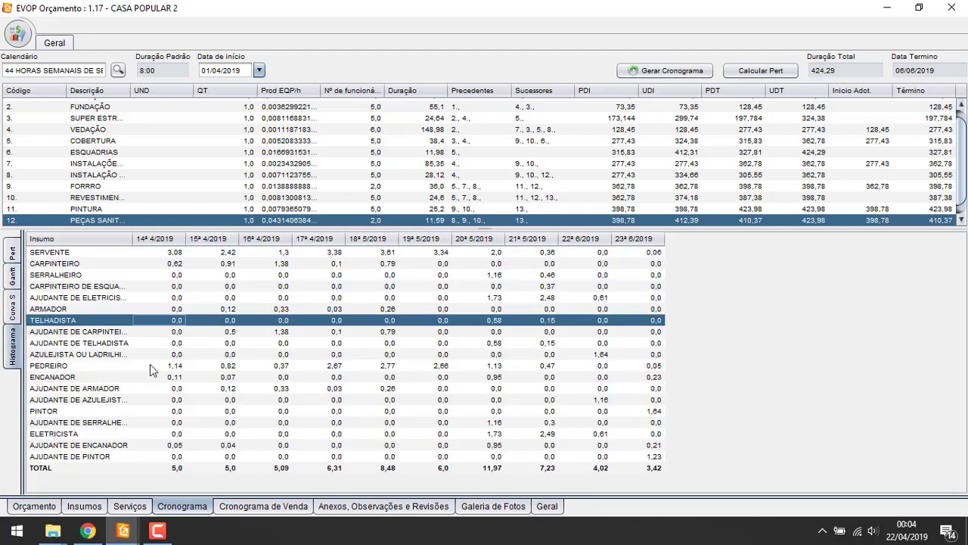
pyautogui.click(151, 388)
pyautogui.click(152, 446)
pyautogui.click(375, 465)
pyautogui.click(567, 465)
pyautogui.click(469, 456)
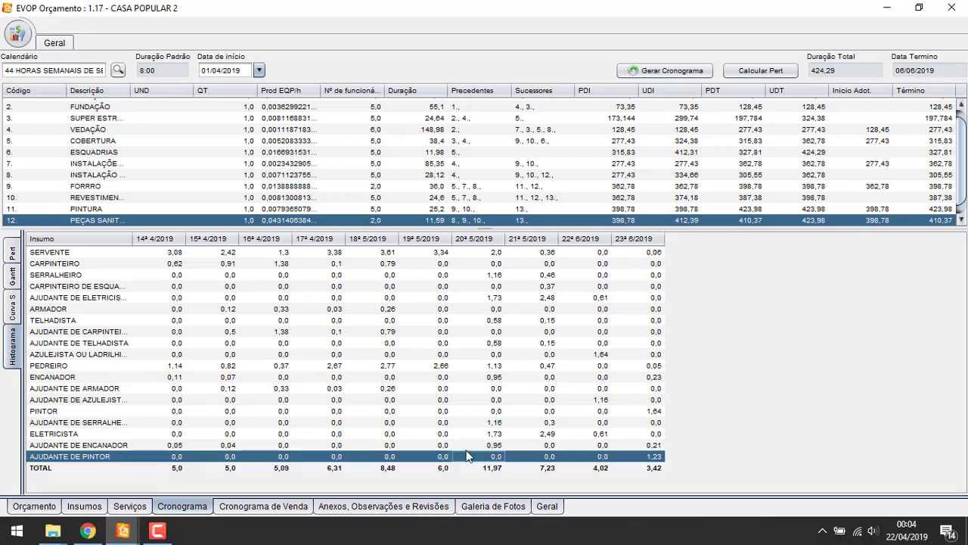
pyautogui.click(306, 430)
pyautogui.click(255, 421)
pyautogui.click(291, 379)
pyautogui.click(309, 344)
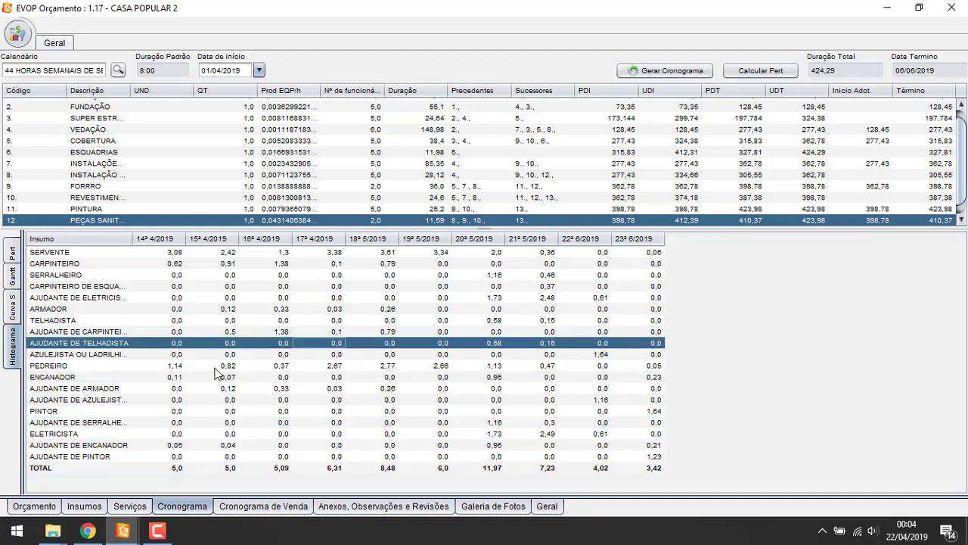
pyautogui.click(216, 368)
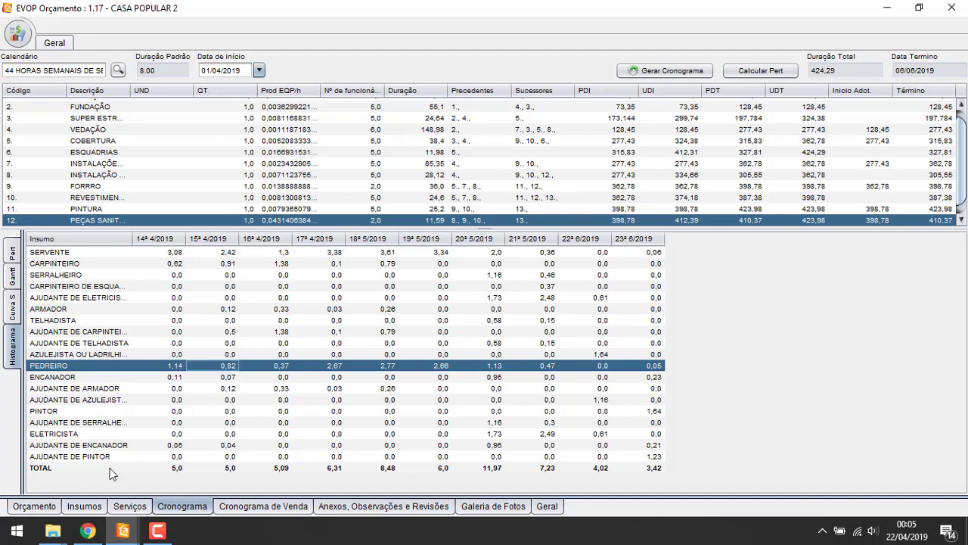
pyautogui.click(18, 250)
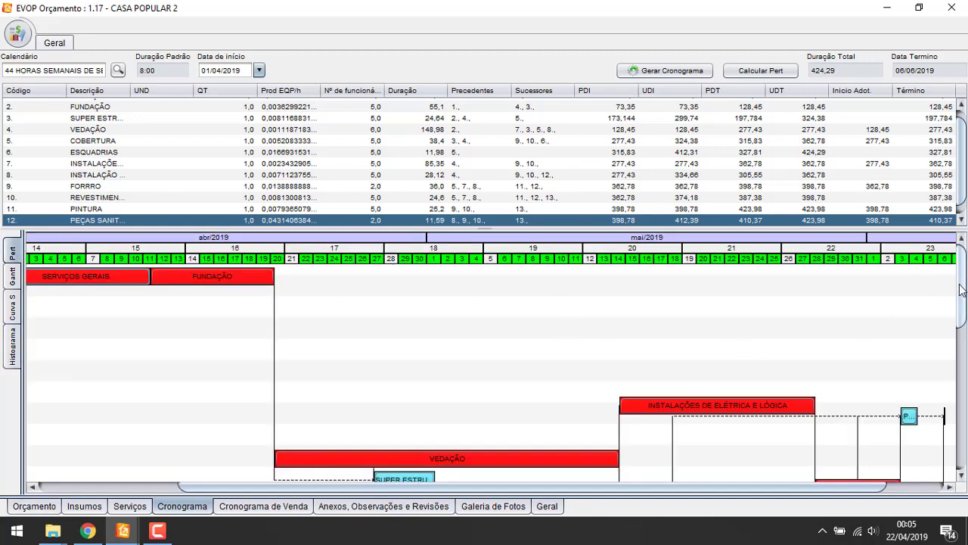
# Widen the schedule's Descrição column so stage names like COBERTURA show in full
pyautogui.moveTo(961, 279); pyautogui.dragTo(897, 255)
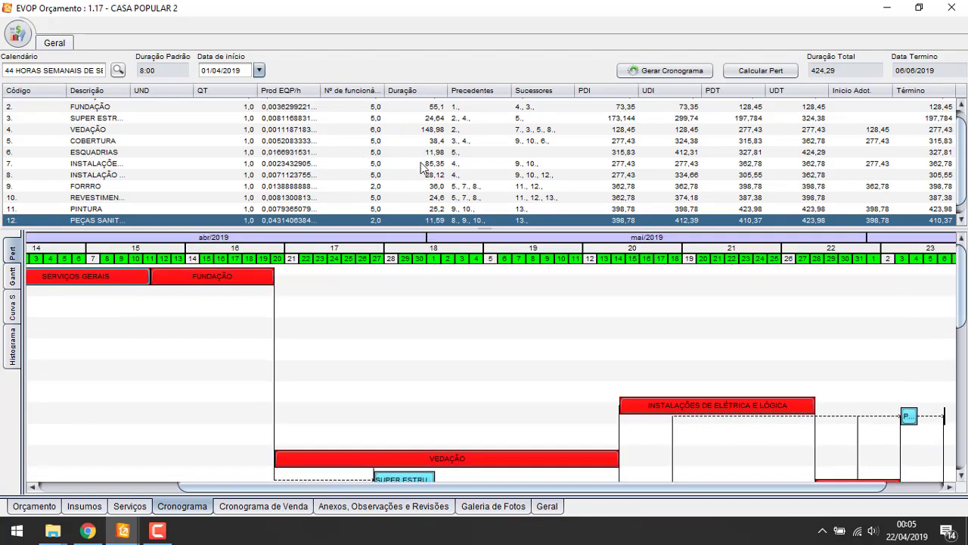
pyautogui.moveTo(133, 91); pyautogui.dragTo(220, 91)
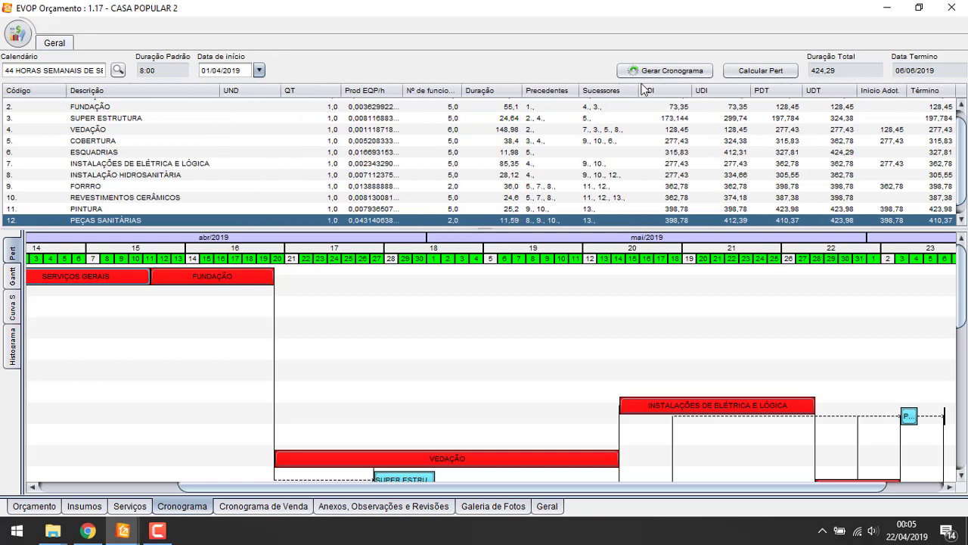
pyautogui.click(149, 141)
pyautogui.scroll(-1, 138, 192)
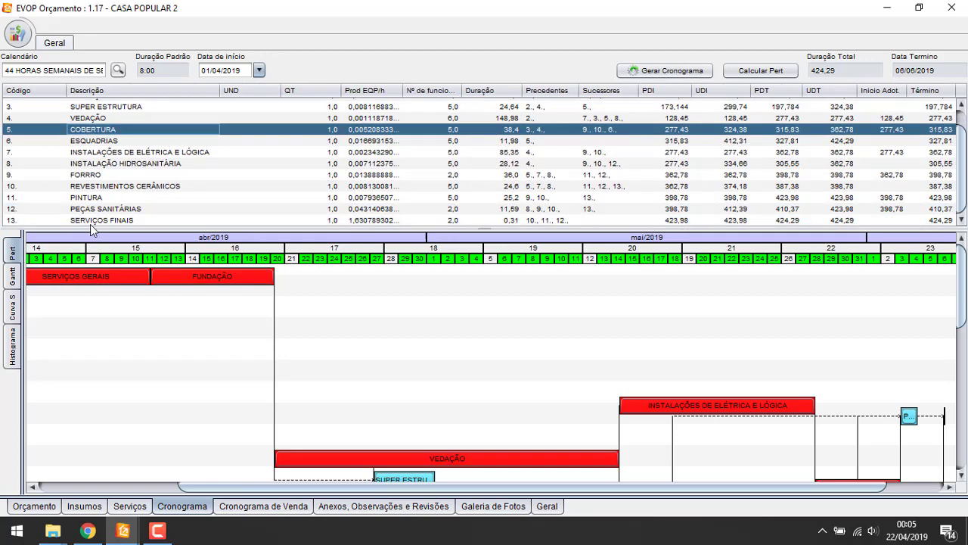
# Look over the Orçamento item list and the Serviços list, then go back to Cronograma
pyautogui.click(33, 507)
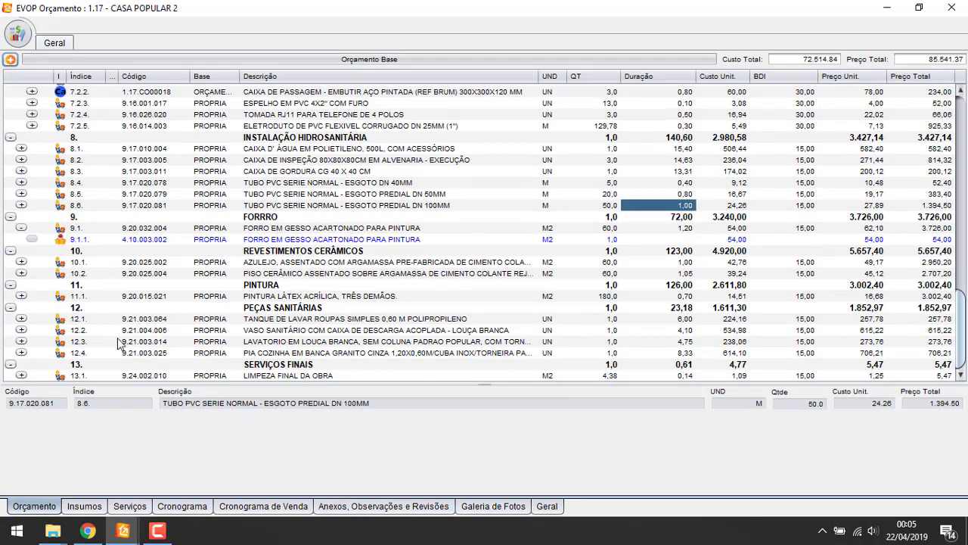
pyautogui.scroll(9, 87, 318)
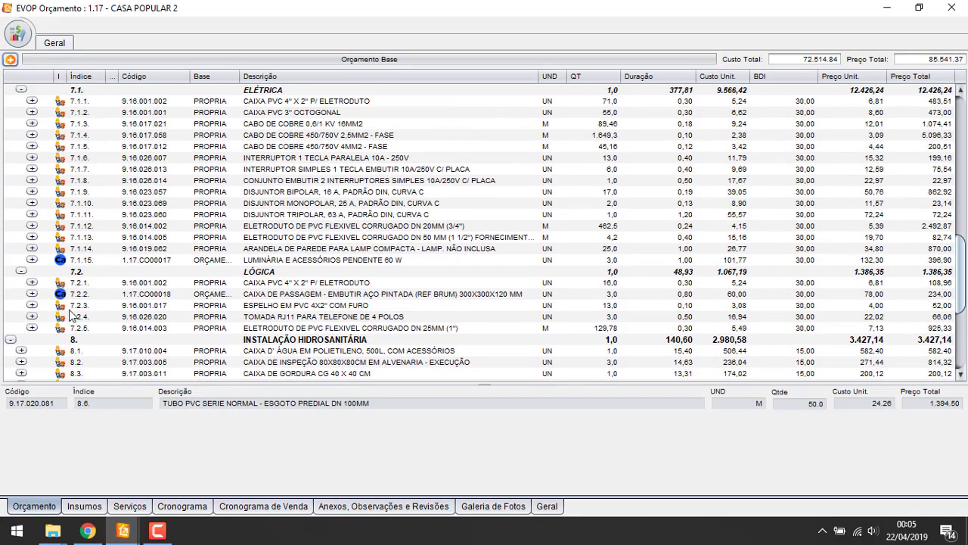
pyautogui.scroll(12, 87, 317)
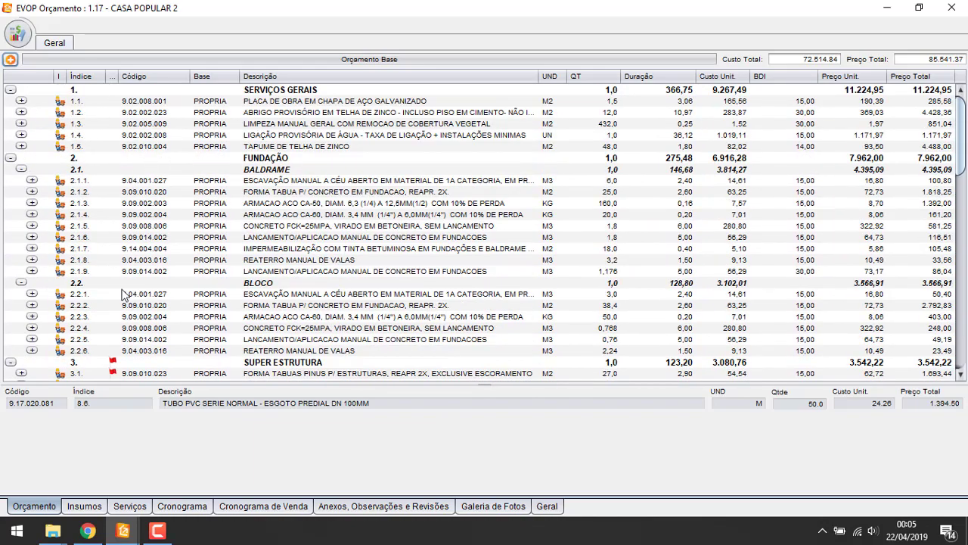
pyautogui.scroll(-19, 151, 229)
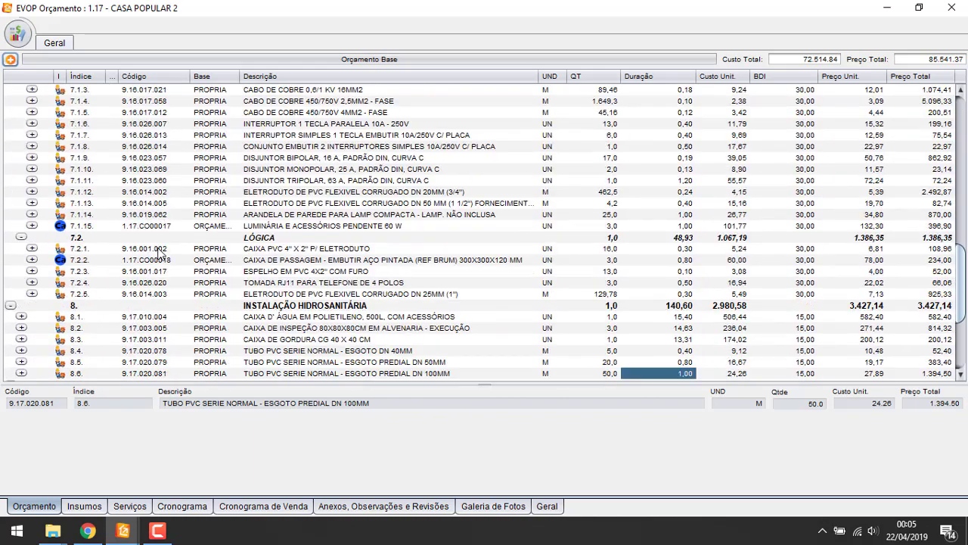
pyautogui.scroll(-1, 239, 282)
pyautogui.click(129, 506)
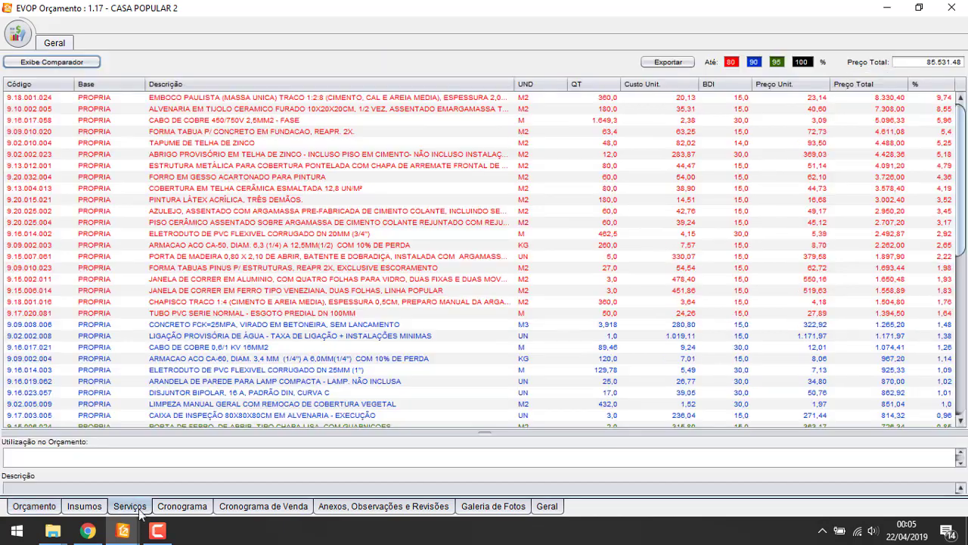
pyautogui.click(179, 512)
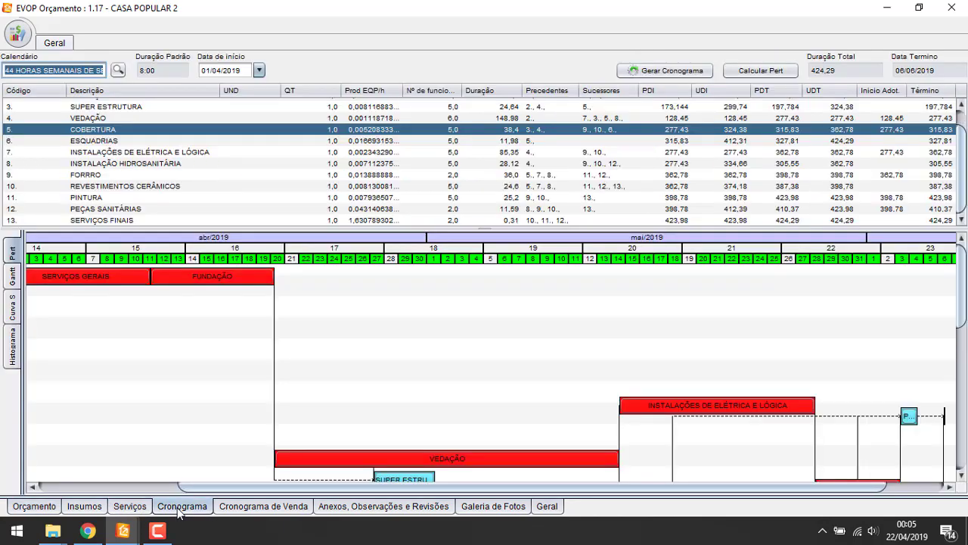
# Generate a Cronograma Físico Financeiro PDF report, glance at it and close it
pyautogui.click(15, 34)
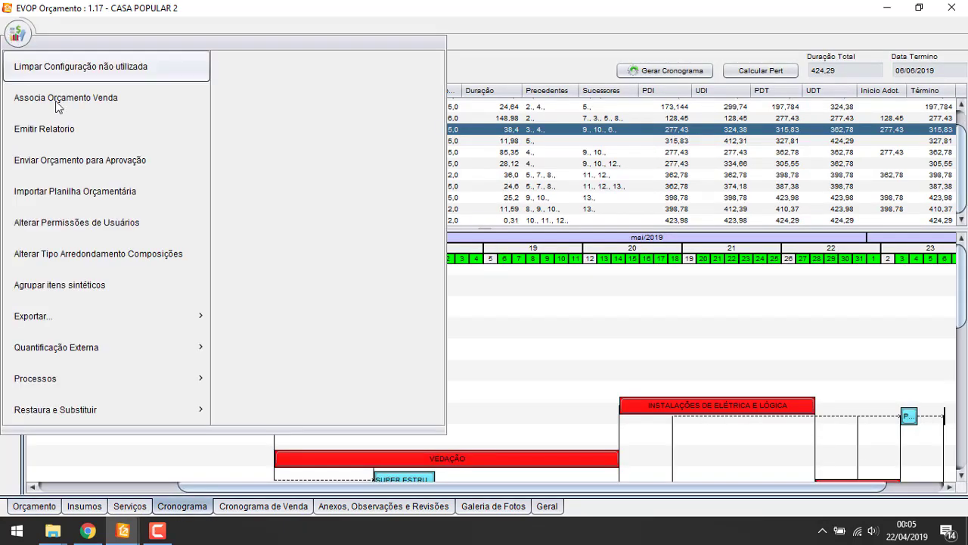
pyautogui.click(61, 136)
pyautogui.click(381, 202)
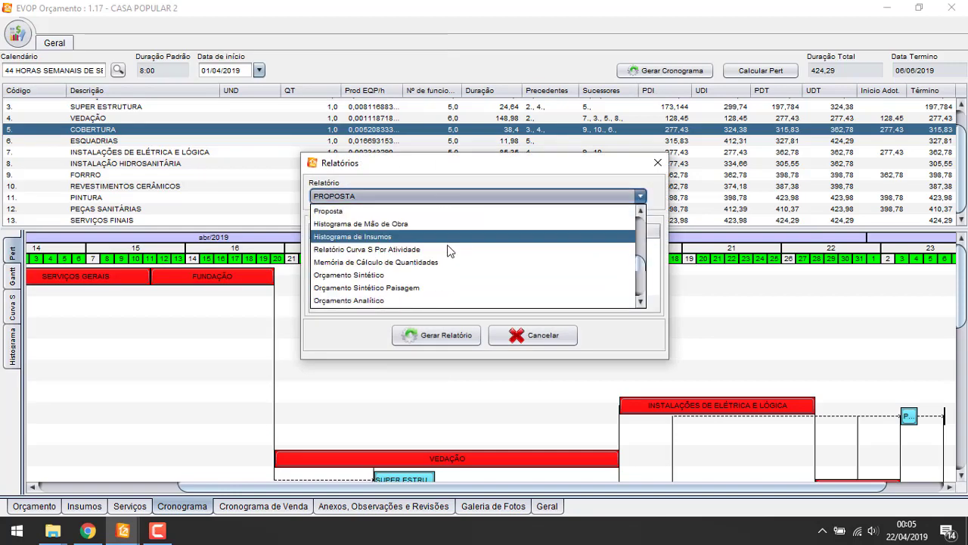
pyautogui.scroll(-3, 448, 250)
pyautogui.click(425, 264)
pyautogui.click(443, 337)
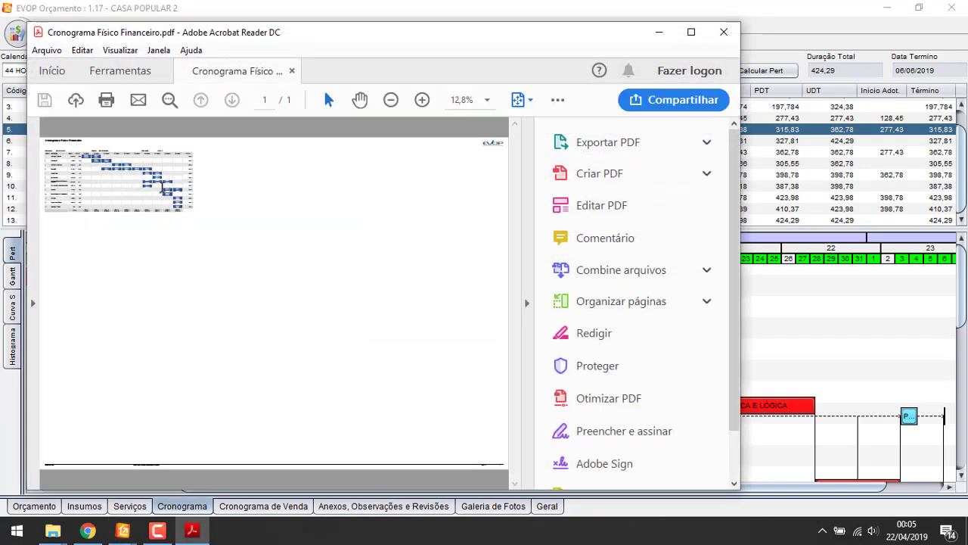
pyautogui.scroll(10, 100, 164)
pyautogui.scroll(-10, 102, 177)
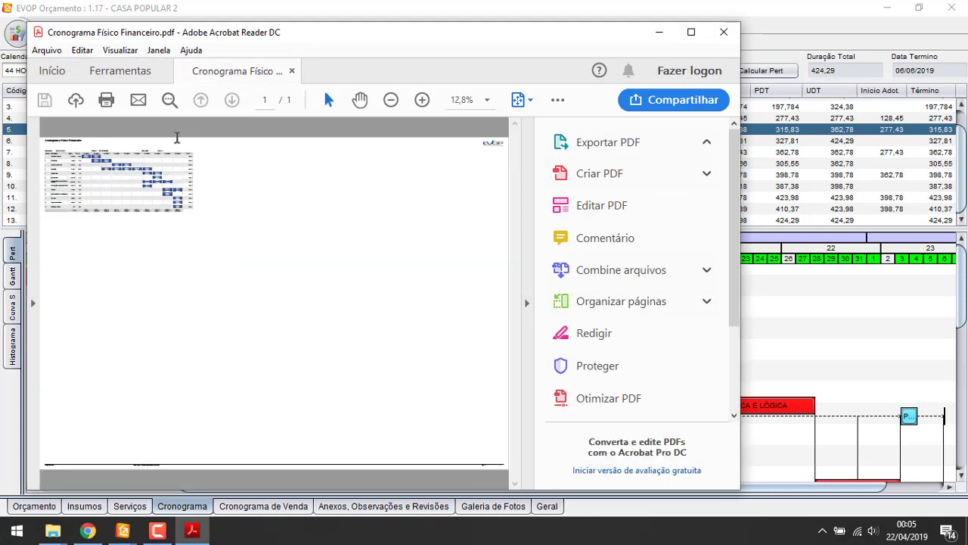
pyautogui.click(724, 31)
# Regenerate the Cronograma Físico Financeiro report as a PDF on A2 paper
pyautogui.click(19, 34)
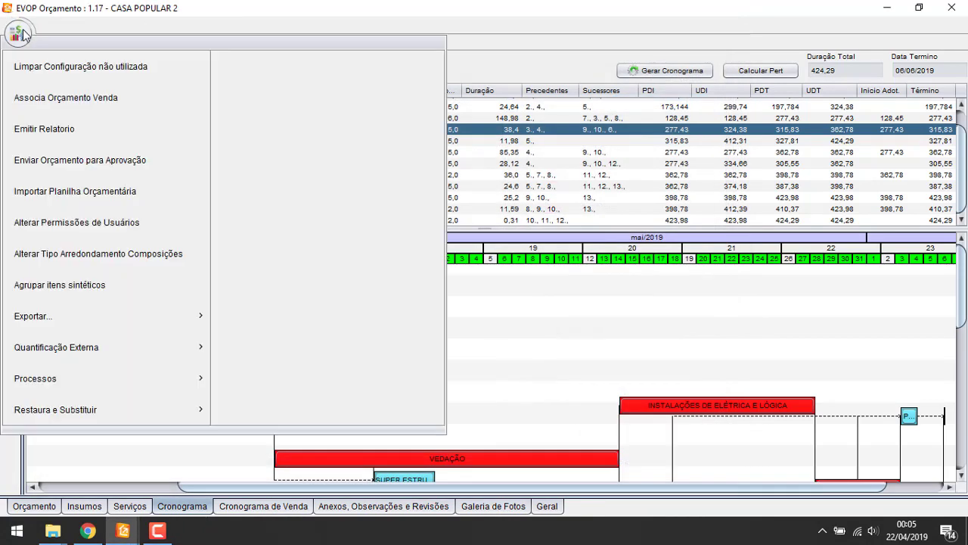
pyautogui.click(44, 129)
pyautogui.click(383, 196)
pyautogui.scroll(-3, 427, 282)
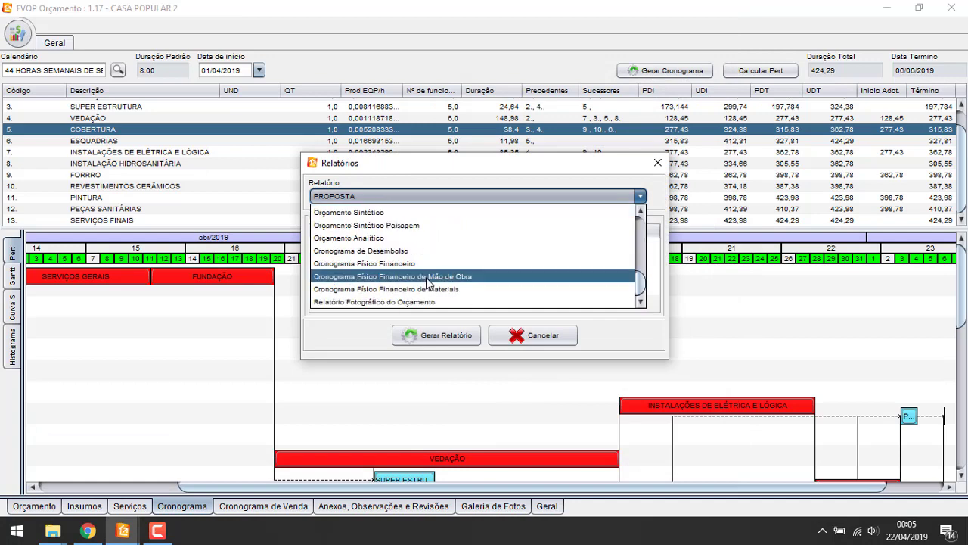
pyautogui.scroll(3, 427, 282)
pyautogui.scroll(-3, 424, 281)
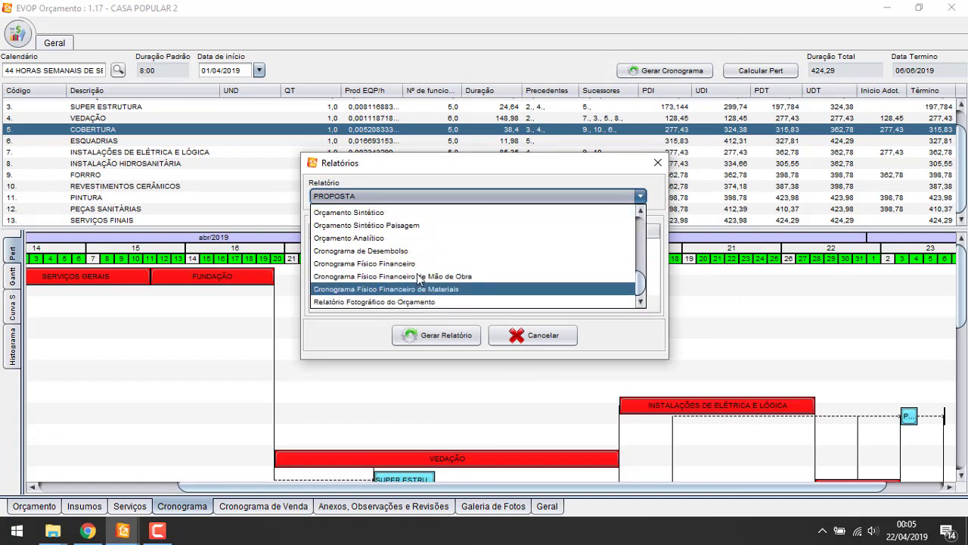
pyautogui.click(417, 263)
pyautogui.click(530, 267)
pyautogui.click(465, 308)
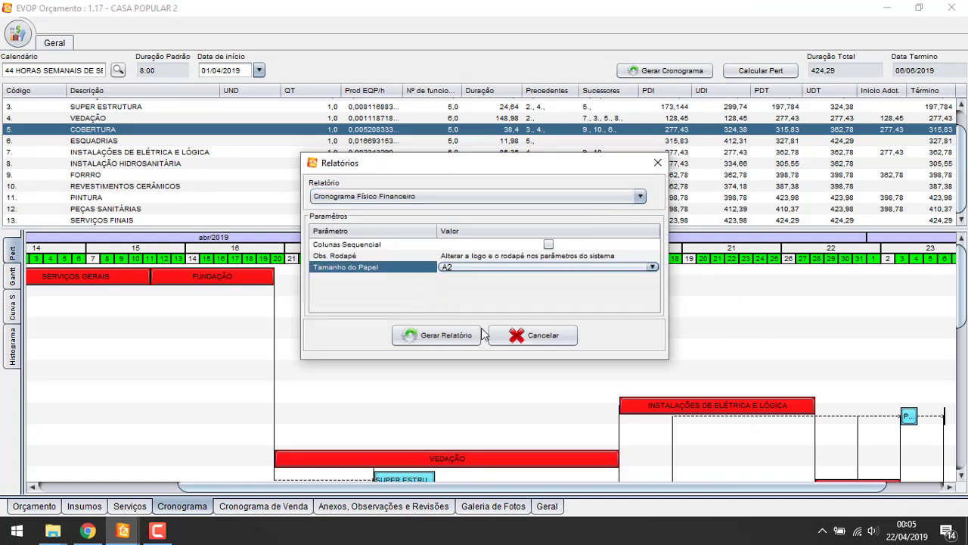
pyautogui.click(480, 334)
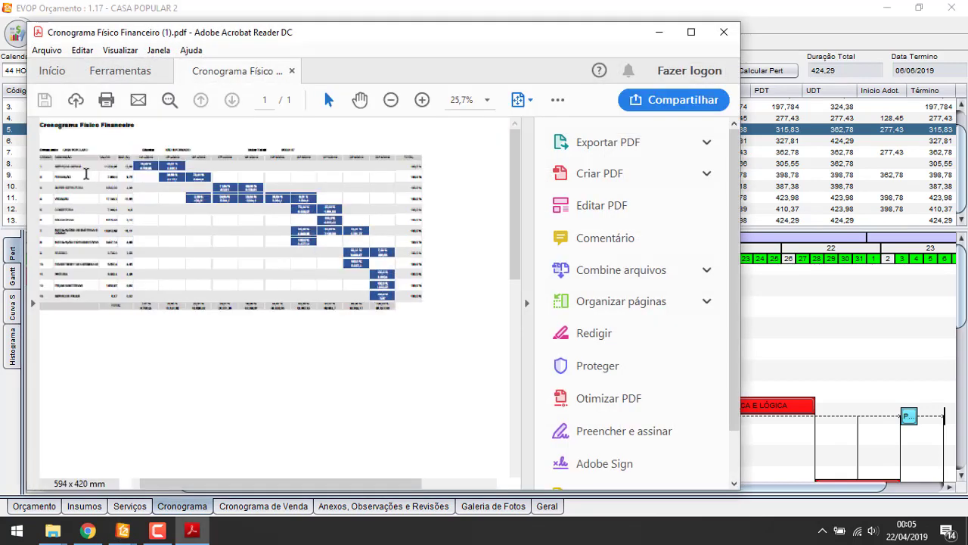
# Pan through the A2 Cronograma Físico Financeiro PDF, then close Acrobat
pyautogui.scroll(5, 84, 171)
pyautogui.scroll(-4, 84, 170)
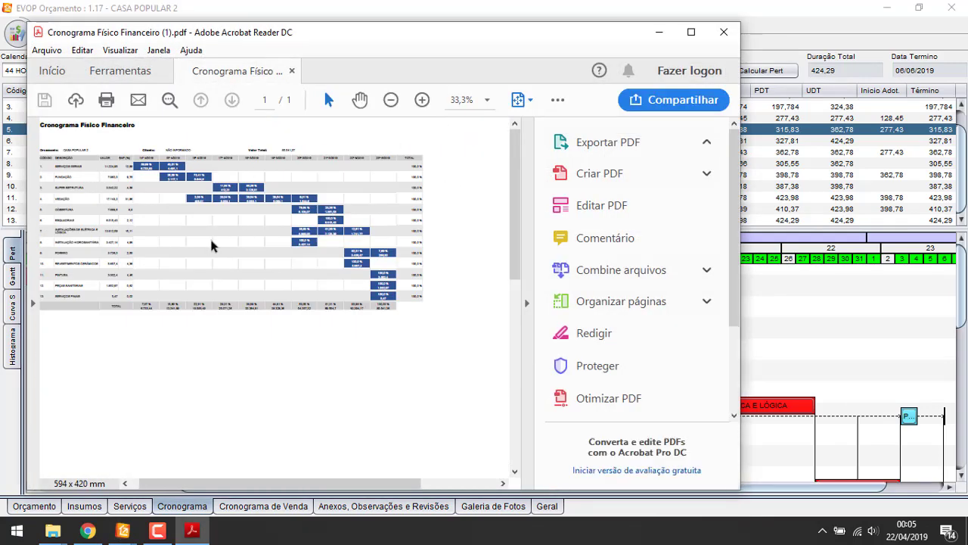
pyautogui.scroll(-2, 212, 245)
pyautogui.scroll(4, 130, 244)
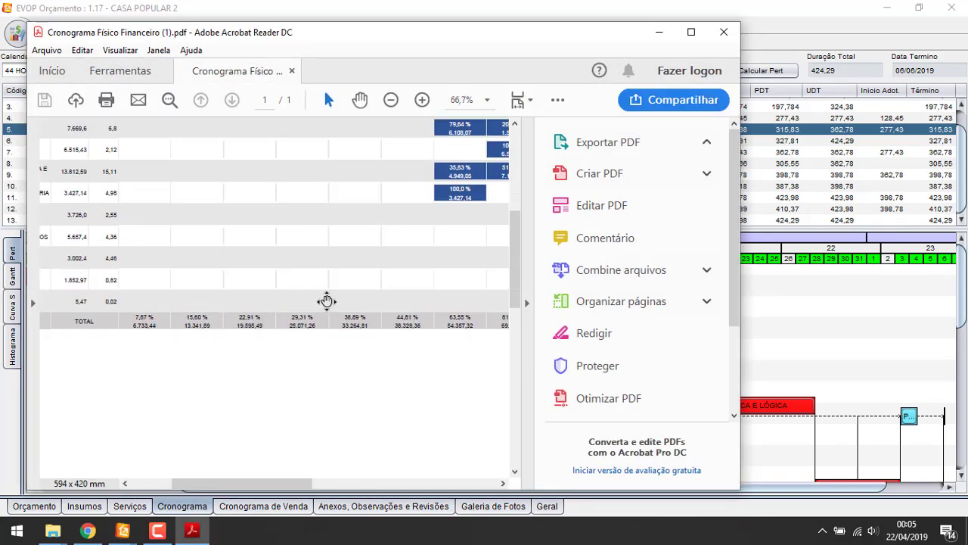
pyautogui.moveTo(327, 301); pyautogui.dragTo(295, 296)
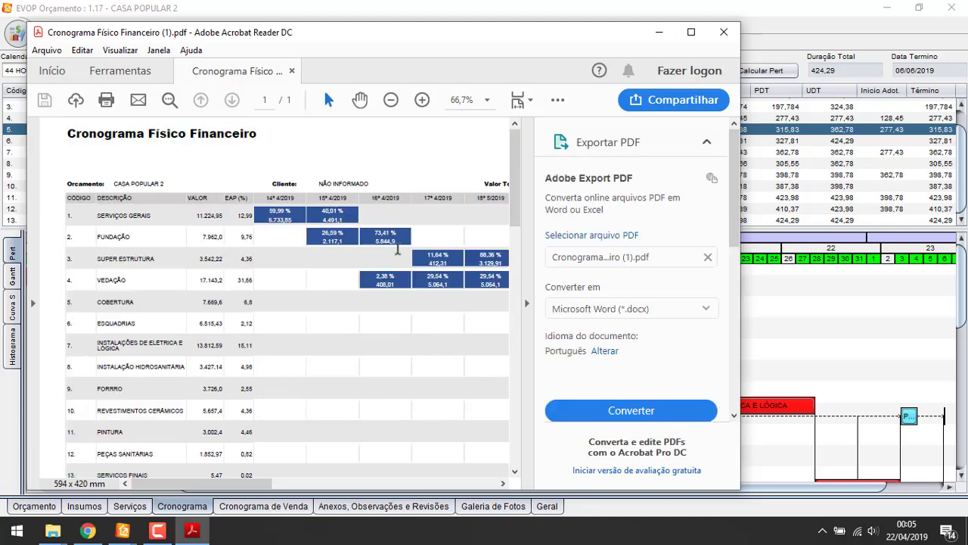
pyautogui.hscroll(6, 323, 282)
pyautogui.scroll(-10, 305, 301)
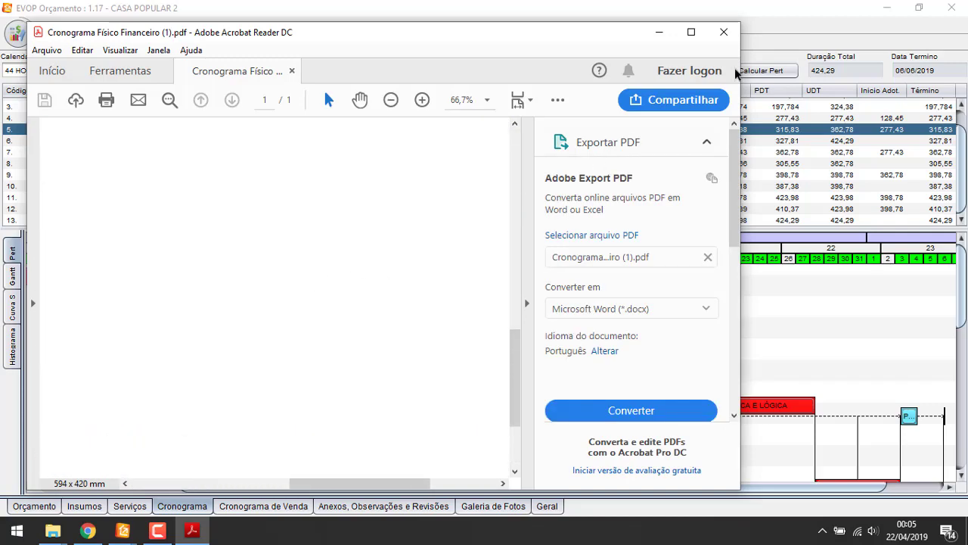
pyautogui.click(726, 34)
pyautogui.click(16, 33)
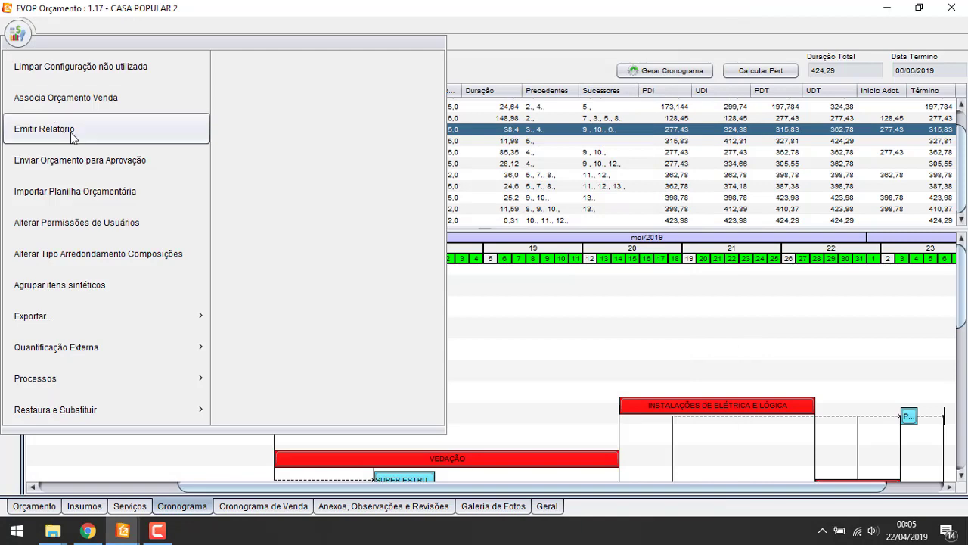
# Issue a Histograma de Insumos report excluding Mão de Obra, Equipamentos and Serviços Terceirizado
pyautogui.click(43, 127)
pyautogui.click(481, 199)
pyautogui.scroll(-5, 408, 276)
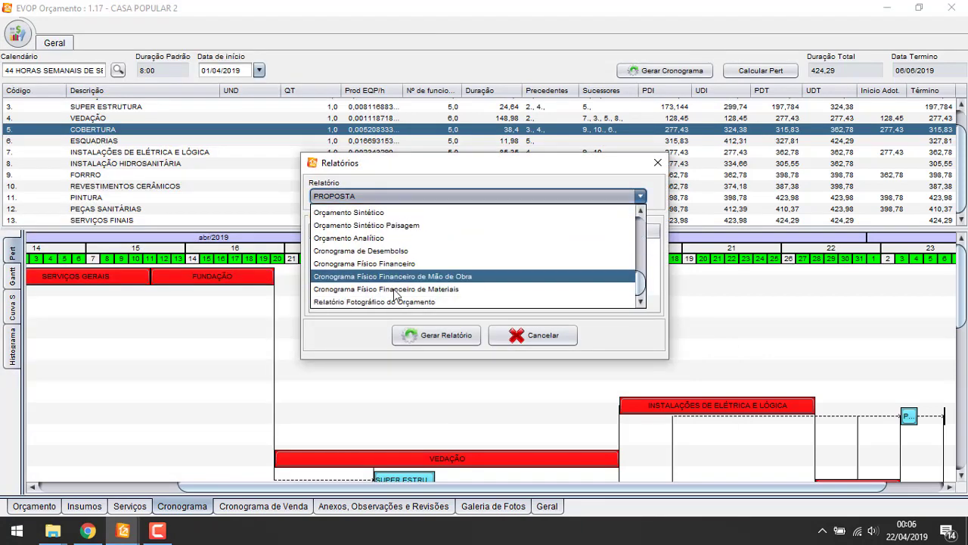
pyautogui.scroll(1, 391, 298)
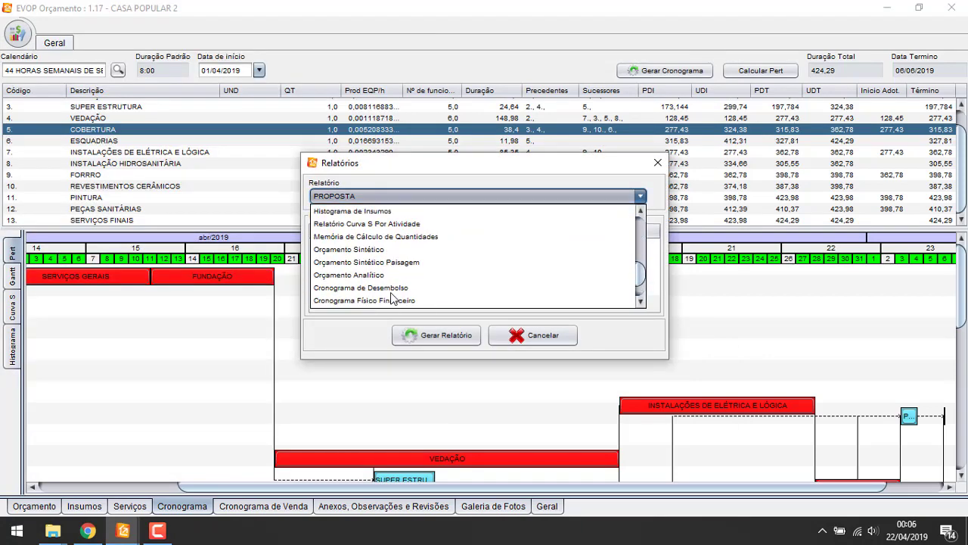
pyautogui.click(392, 224)
pyautogui.click(389, 199)
pyautogui.click(386, 207)
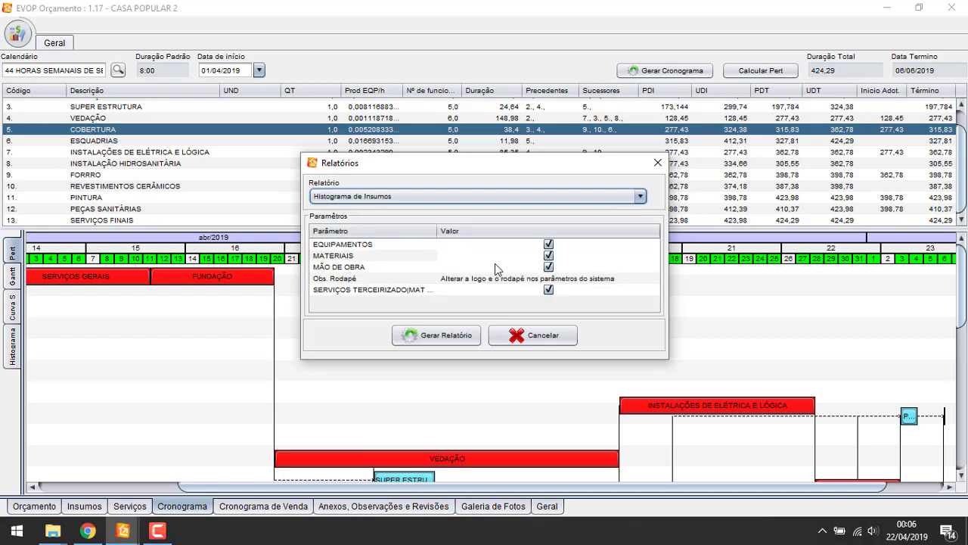
pyautogui.click(548, 267)
pyautogui.click(548, 243)
pyautogui.click(548, 290)
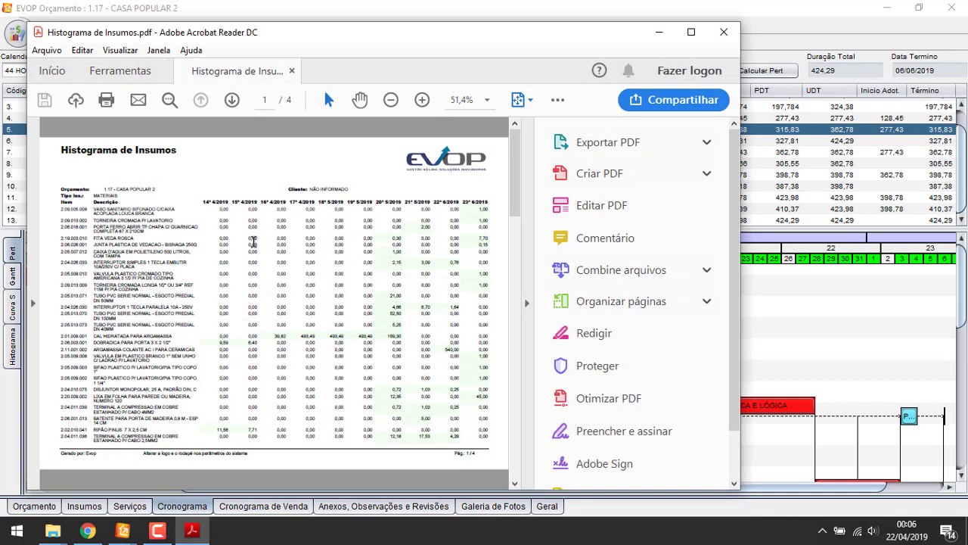
# Inspect the histogram PDF's values, such as PORTA FERRO's 2,15 in 5/2019, then close it
pyautogui.moveTo(220, 228); pyautogui.dragTo(429, 243)
pyautogui.scroll(3, 483, 218)
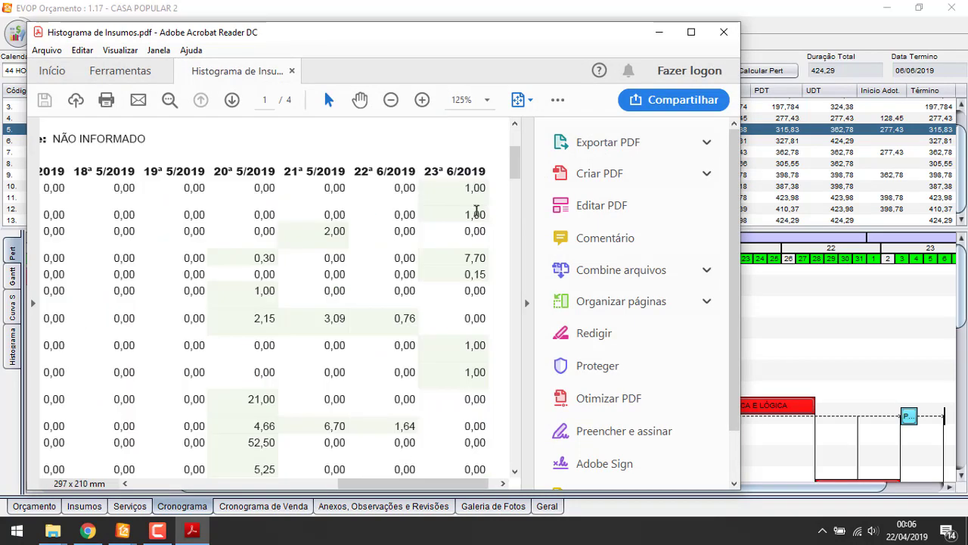
pyautogui.doubleClick(264, 318)
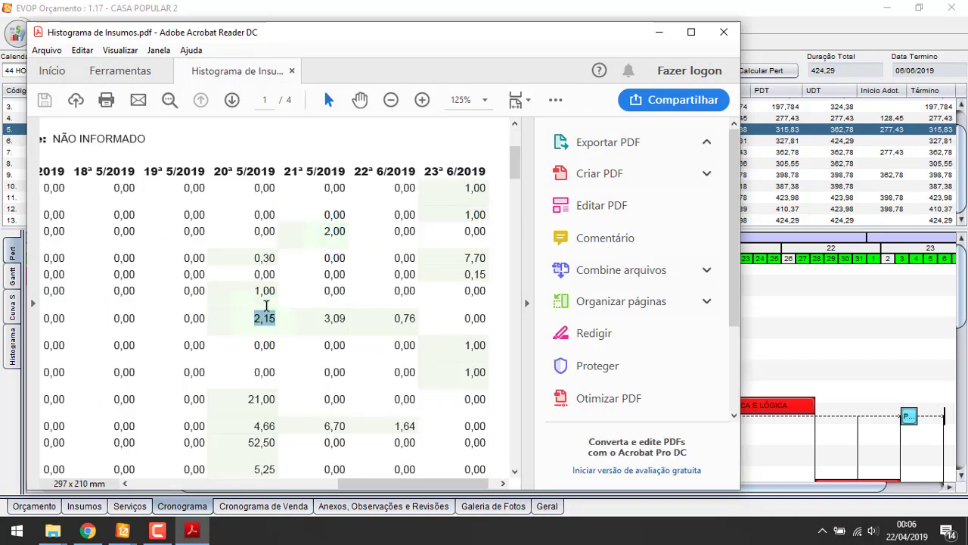
pyautogui.doubleClick(405, 345)
pyautogui.scroll(-3, 405, 348)
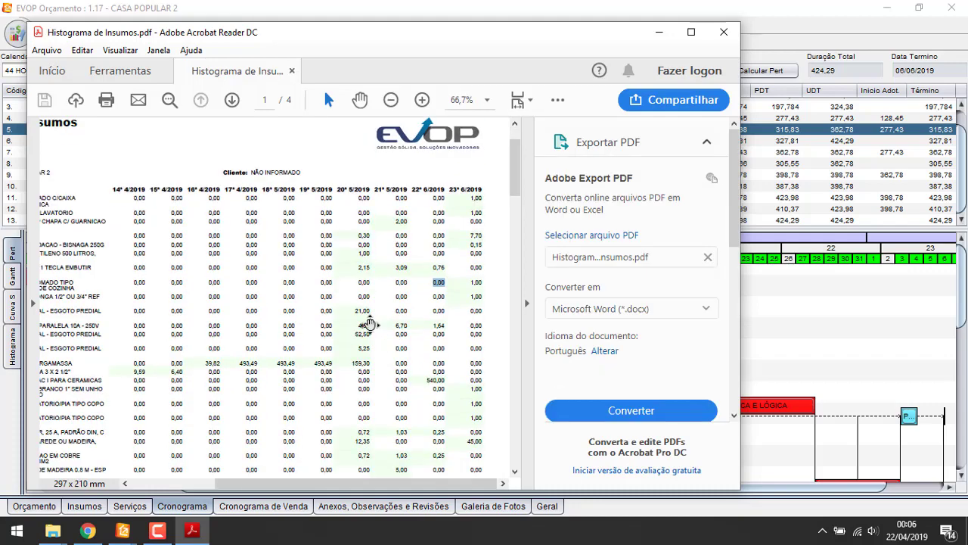
pyautogui.hscroll(-3, 370, 324)
pyautogui.scroll(-1, 370, 324)
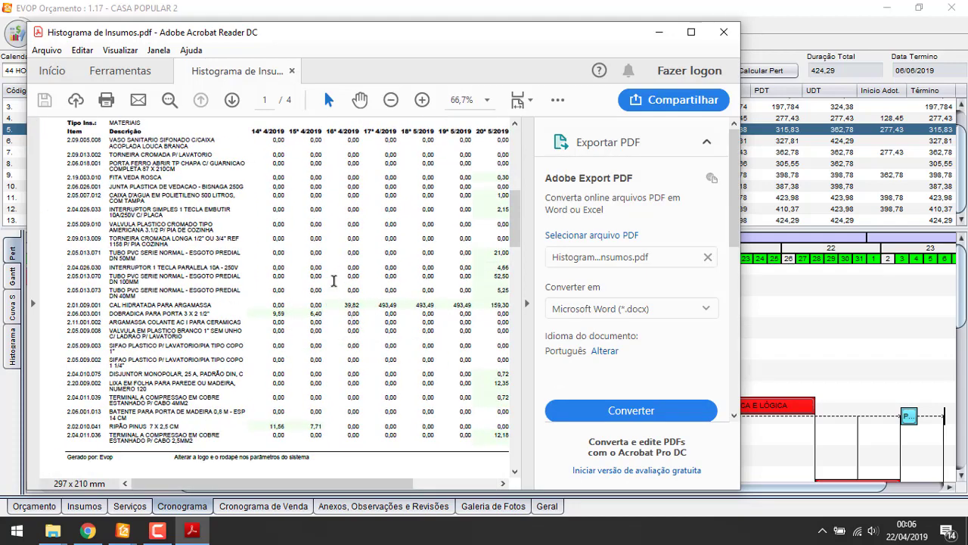
pyautogui.scroll(2, 346, 277)
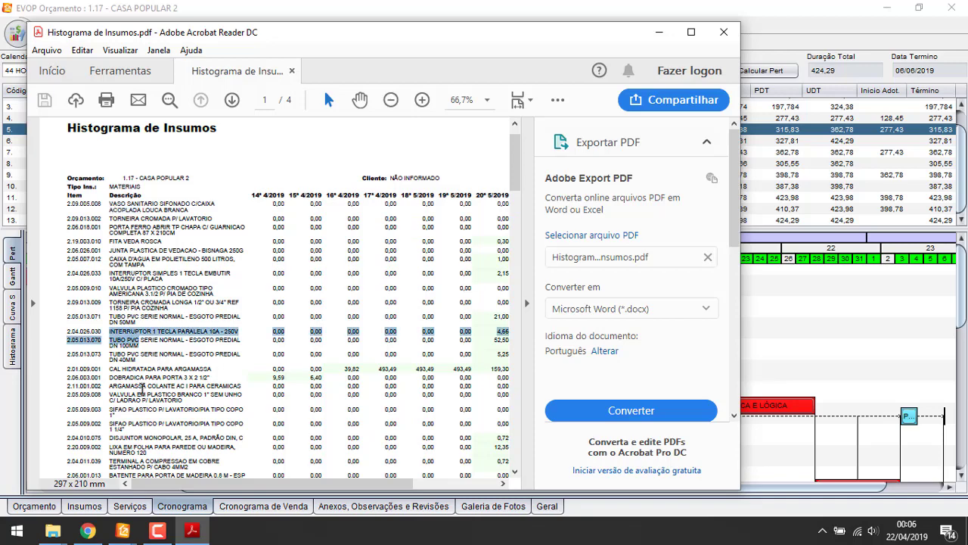
pyautogui.click(724, 31)
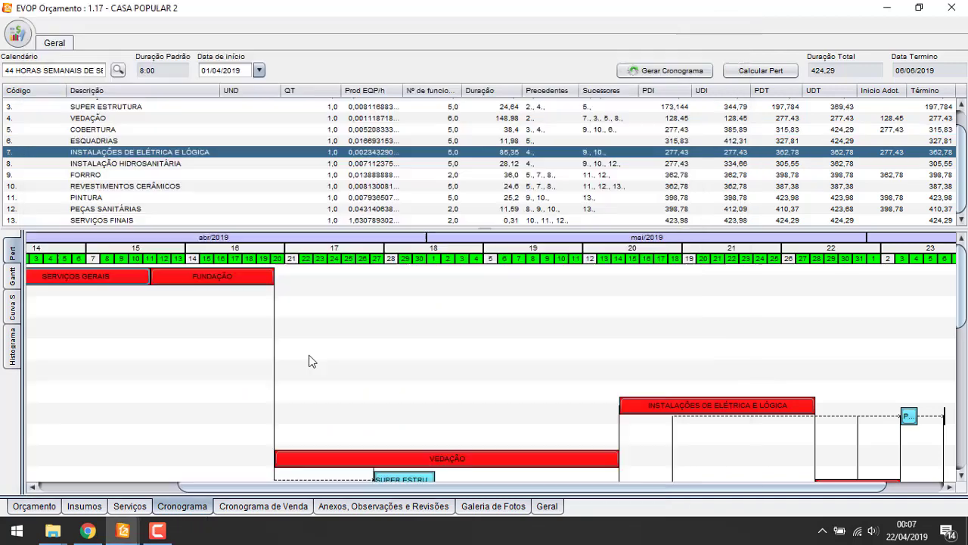
# Collapse item 9.1 in the Orçamento table, visit Cronograma, and return to Orçamento
pyautogui.click(34, 506)
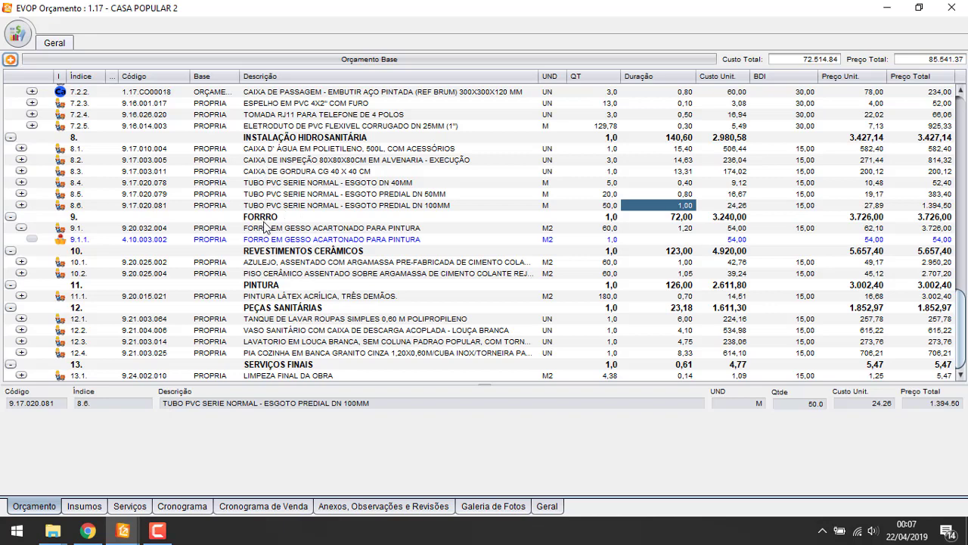
pyautogui.click(21, 227)
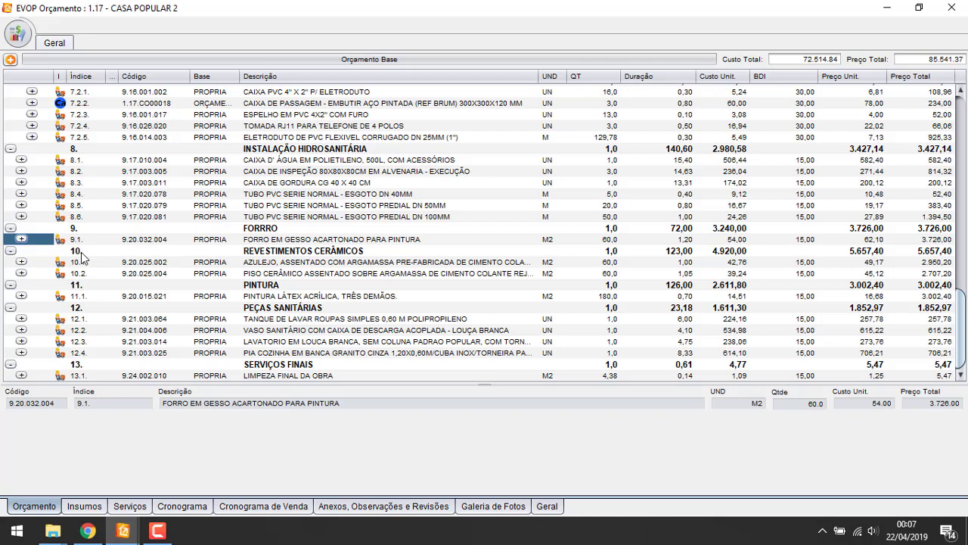
pyautogui.click(185, 507)
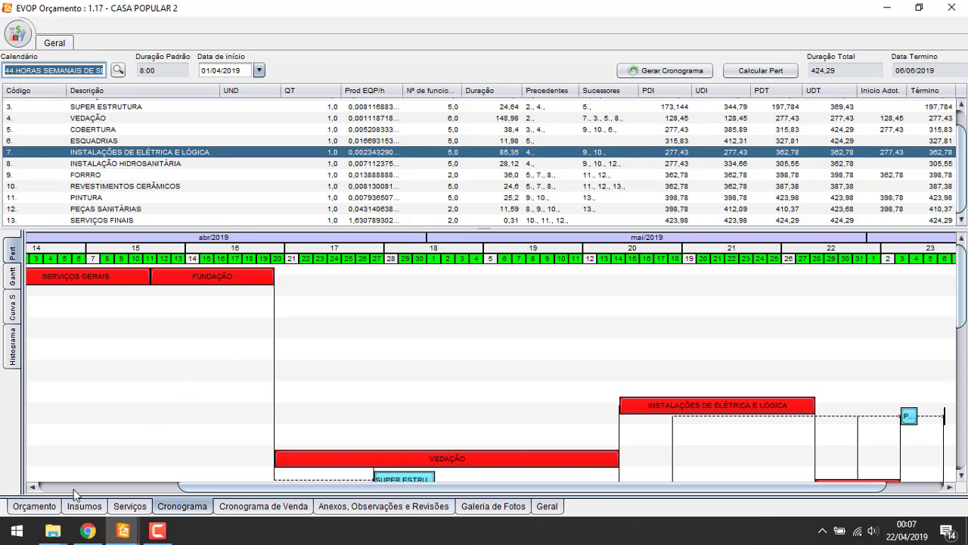
pyautogui.click(55, 508)
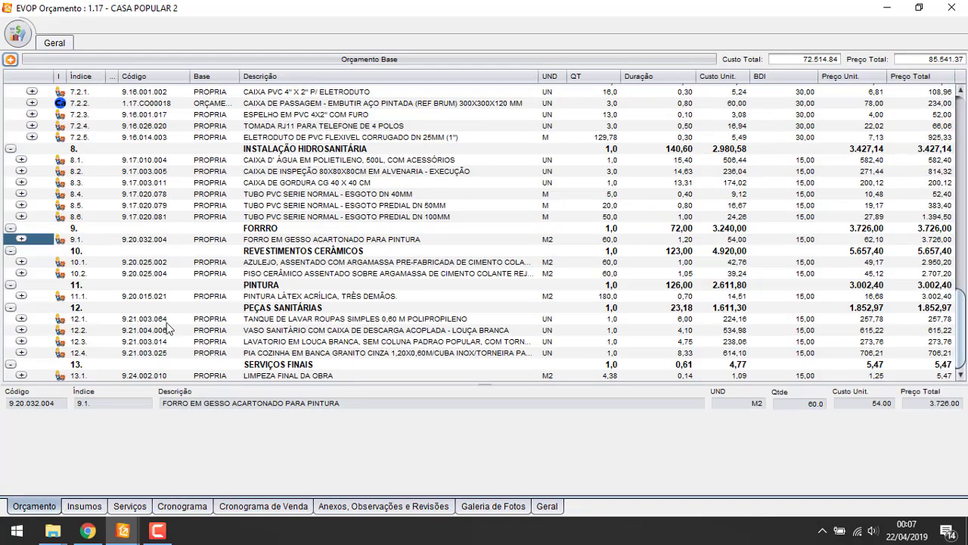
pyautogui.rightClick(421, 58)
# Show the Orçamento de Venda beside the base budget and collapse its chapters
pyautogui.click(474, 87)
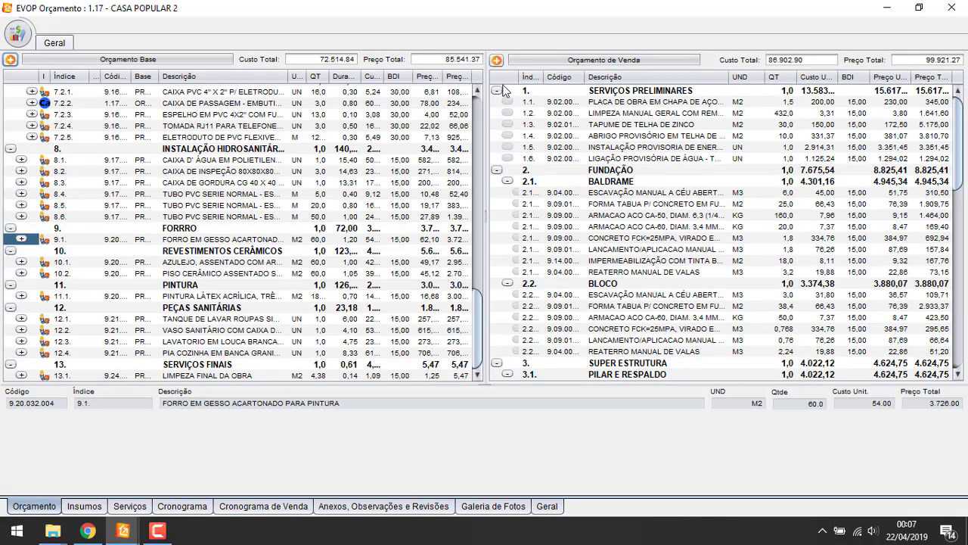
pyautogui.rightClick(606, 115)
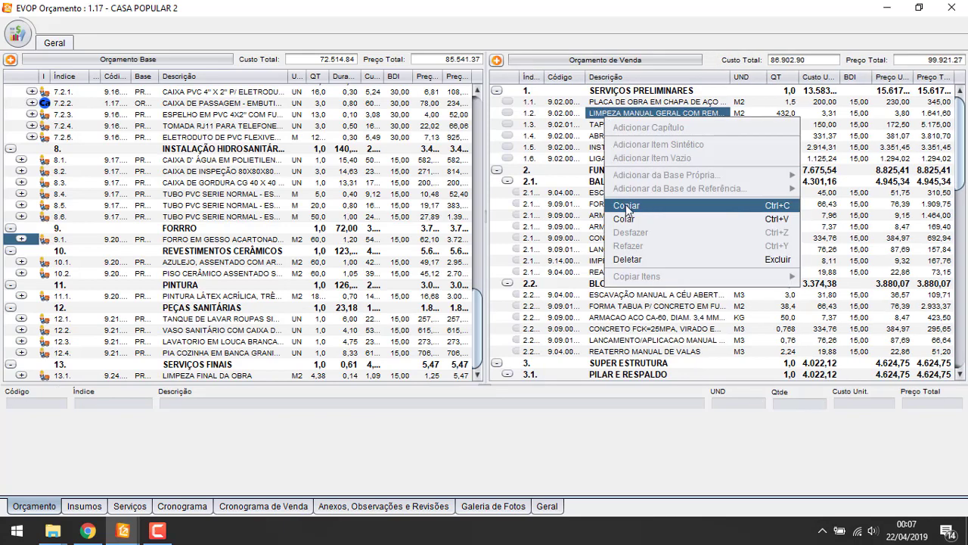
pyautogui.click(528, 150)
pyautogui.click(498, 90)
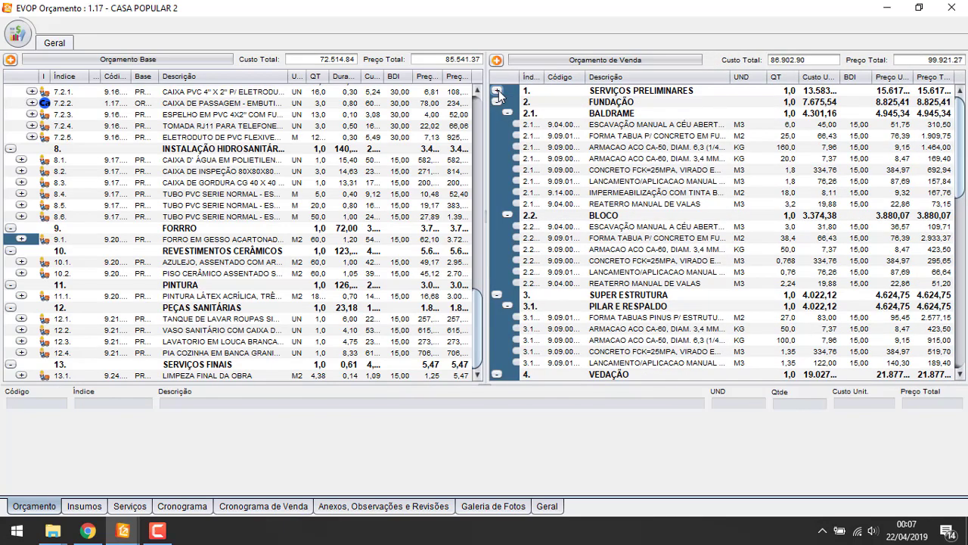
pyautogui.click(498, 91)
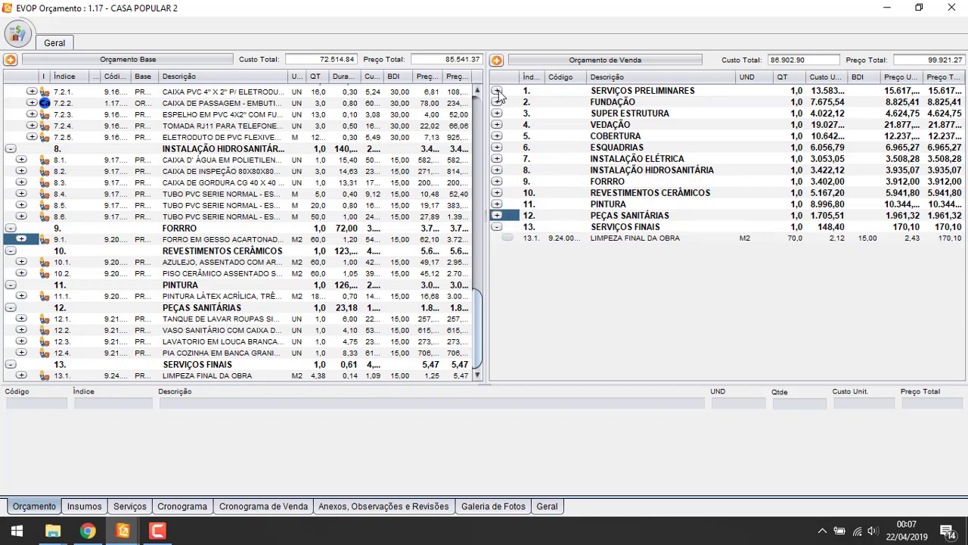
# Delete sale-budget chapters 1 through 13, confirming Excluir, leaving totals at 0.00
pyautogui.click(618, 92)
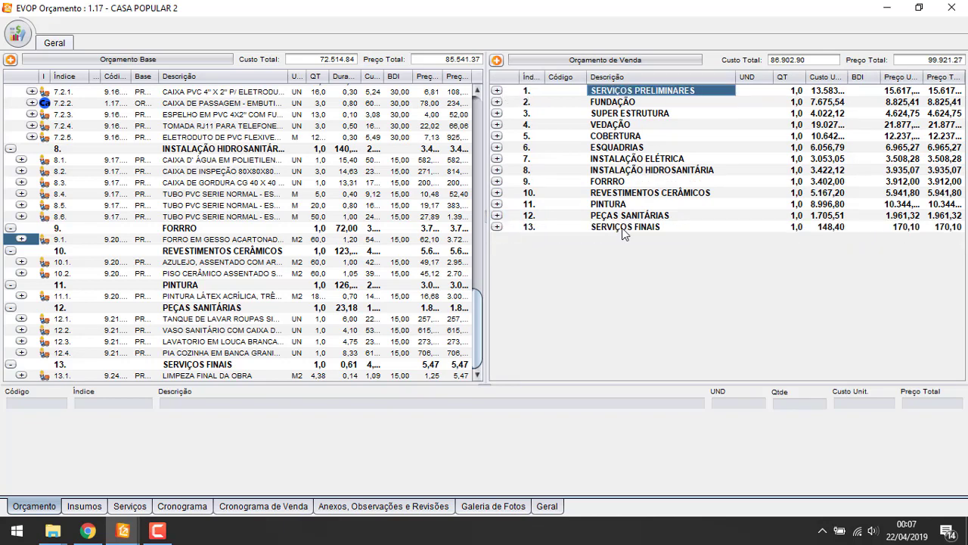
pyautogui.keyDown('shift'); pyautogui.click(630, 229); pyautogui.keyUp('shift')
pyautogui.press('Delete')
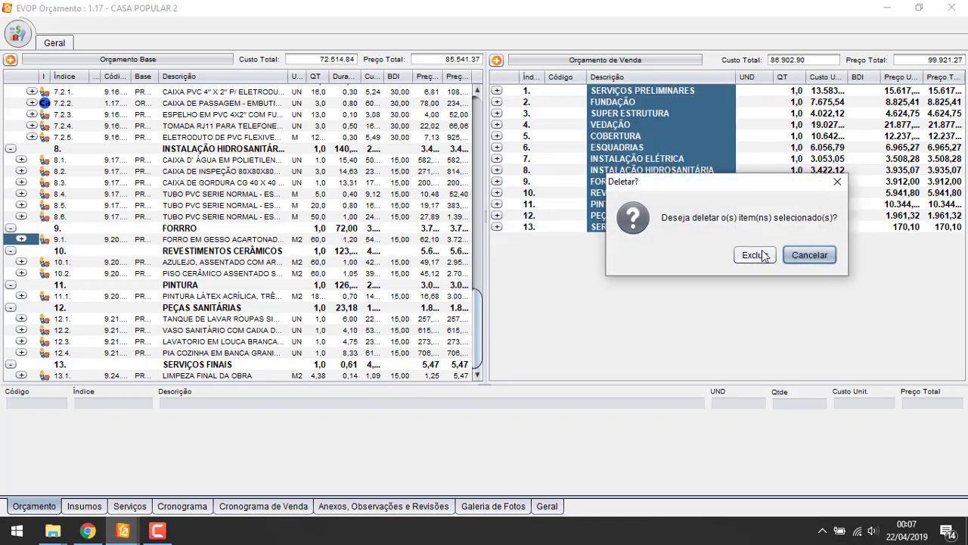
pyautogui.click(751, 253)
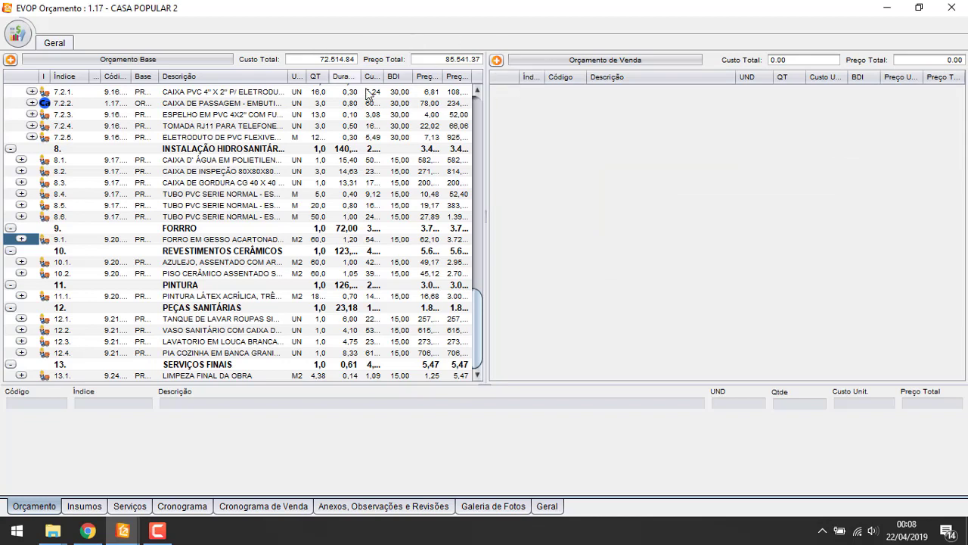
pyautogui.click(497, 60)
# Copy the base budget items into the Orçamento de Venda
pyautogui.moveTo(592, 220)
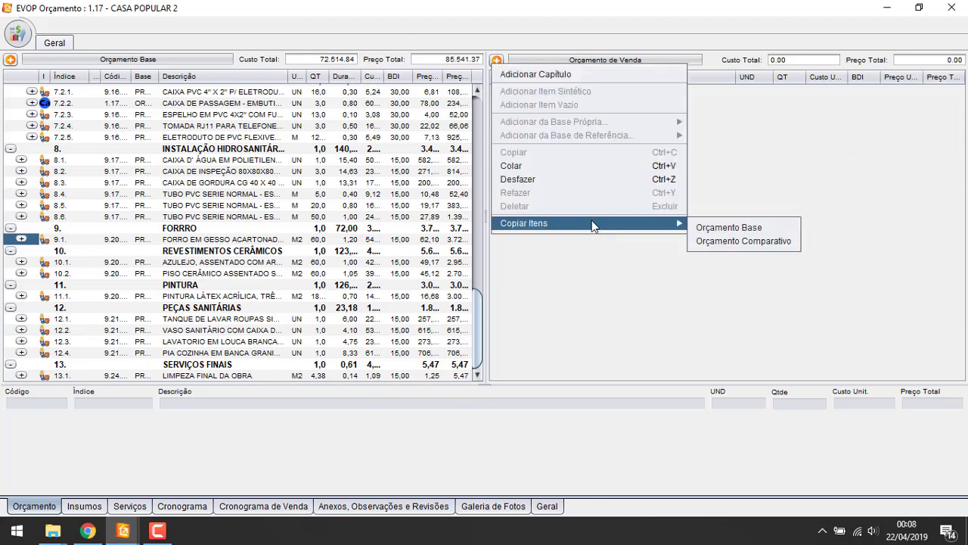
pyautogui.click(728, 227)
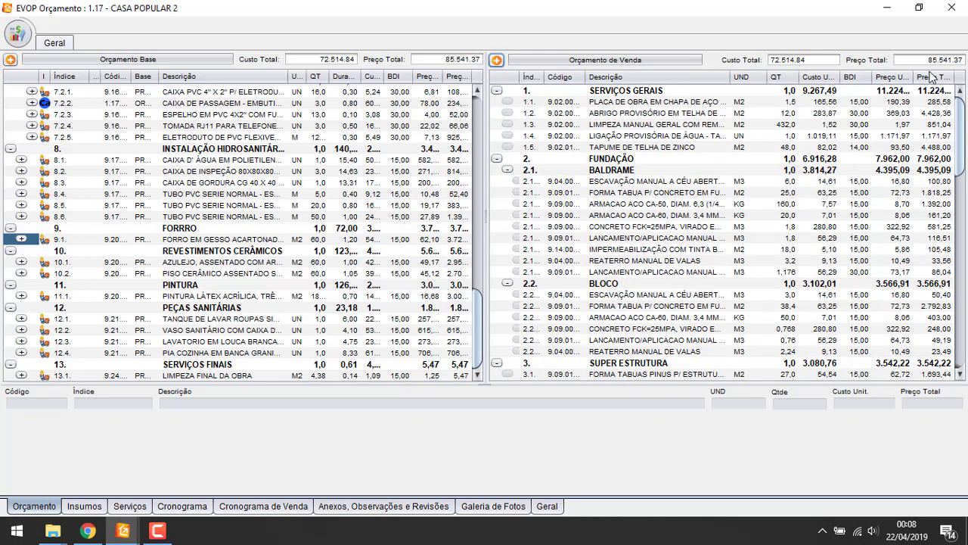
pyautogui.click(822, 103)
pyautogui.click(827, 237)
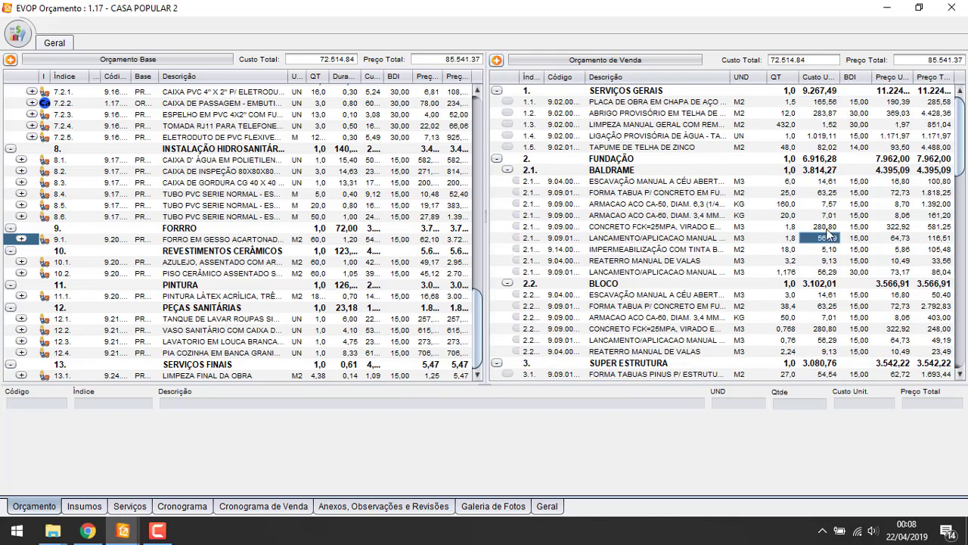
pyautogui.click(802, 105)
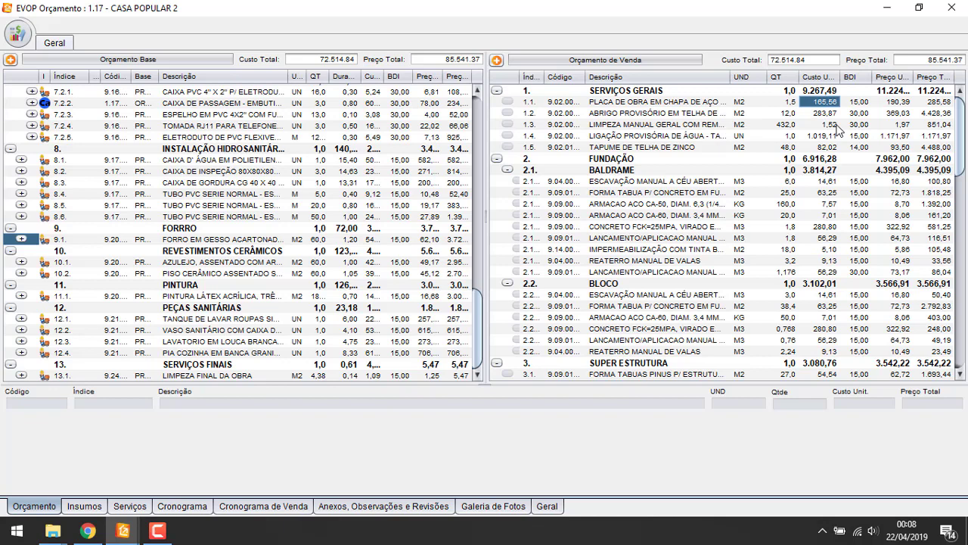
# Set sales unit costs for items 1.2–1.5 to 285,00, 1,80, 1.025,00 and 90,00
pyautogui.write('1')
pyautogui.press('Return')
pyautogui.press('Return')
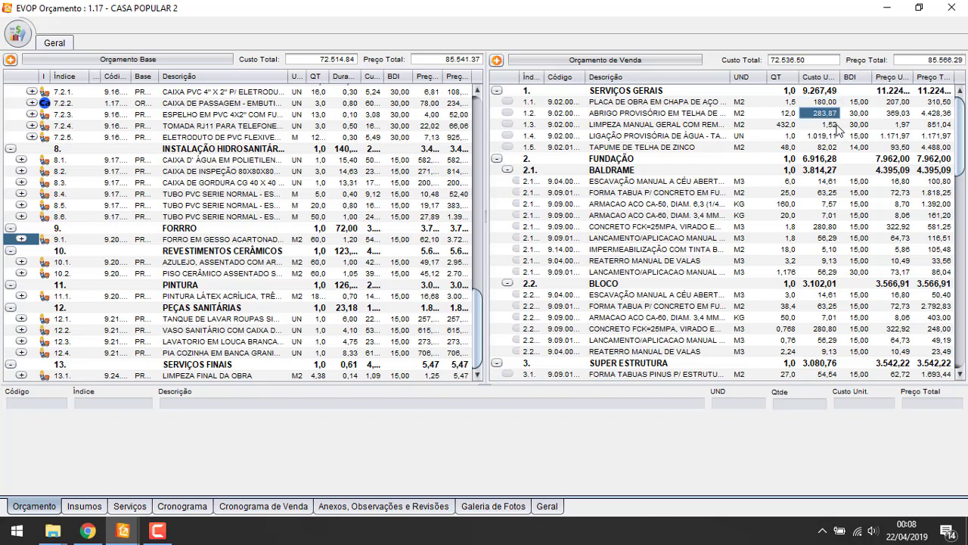
pyautogui.write('285')
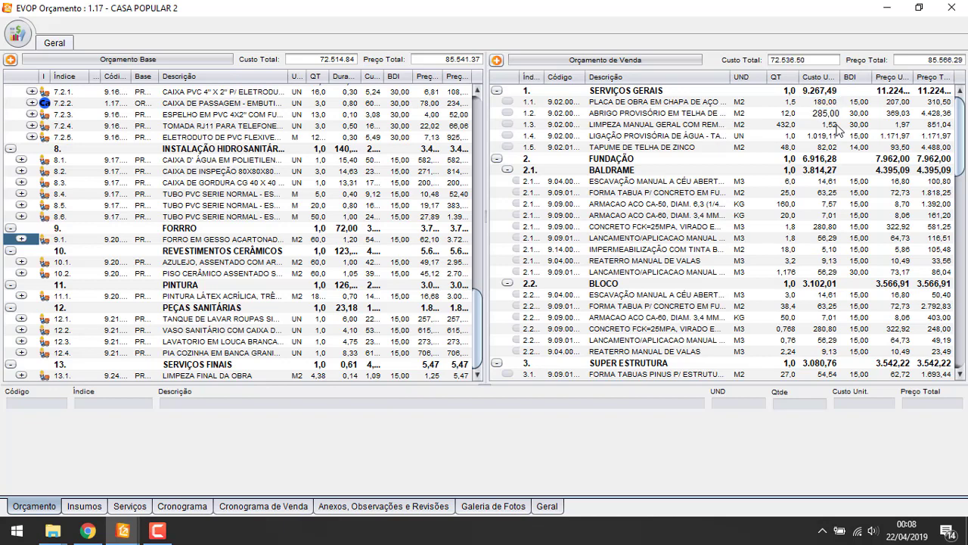
pyautogui.press('Return')
pyautogui.write('1,8')
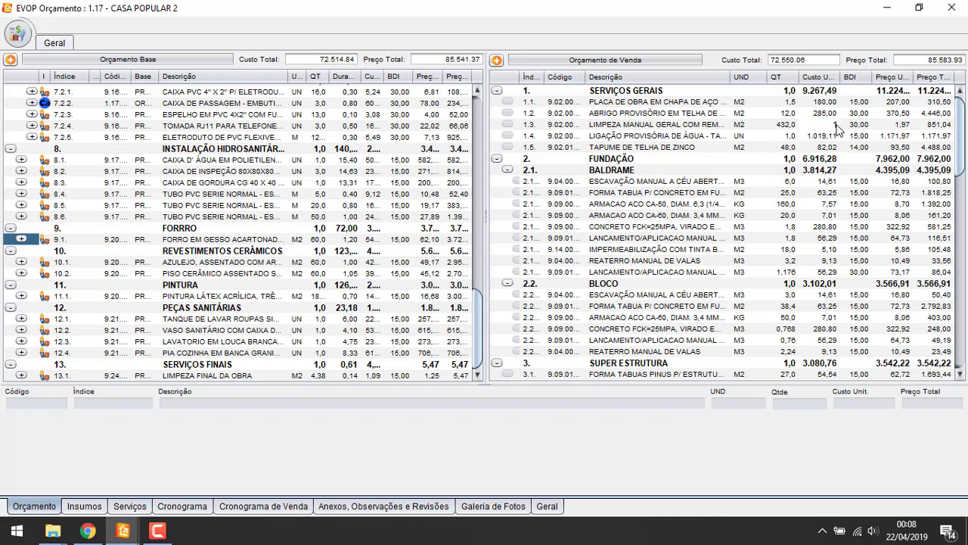
pyautogui.press('Return')
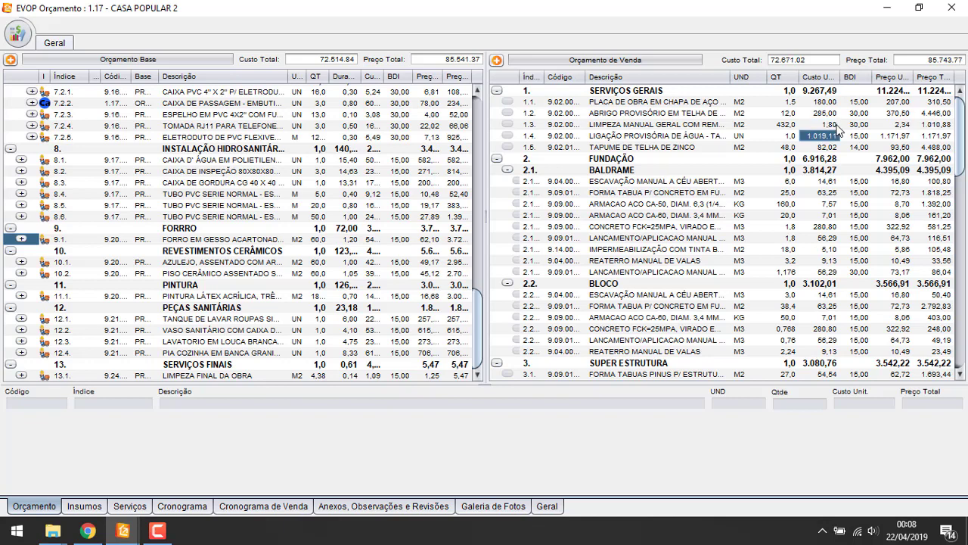
pyautogui.write('1,0')
pyautogui.press('Return')
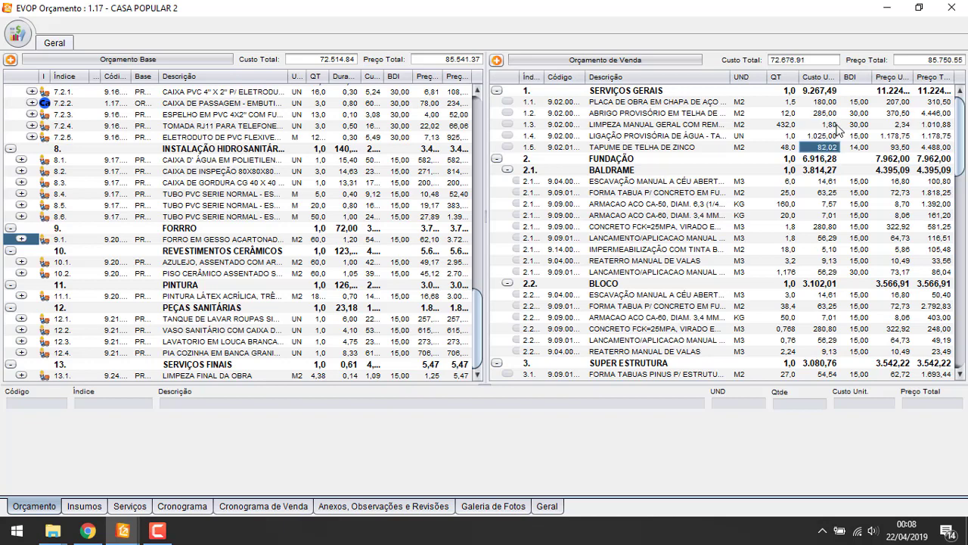
pyautogui.write('90')
pyautogui.press('Return')
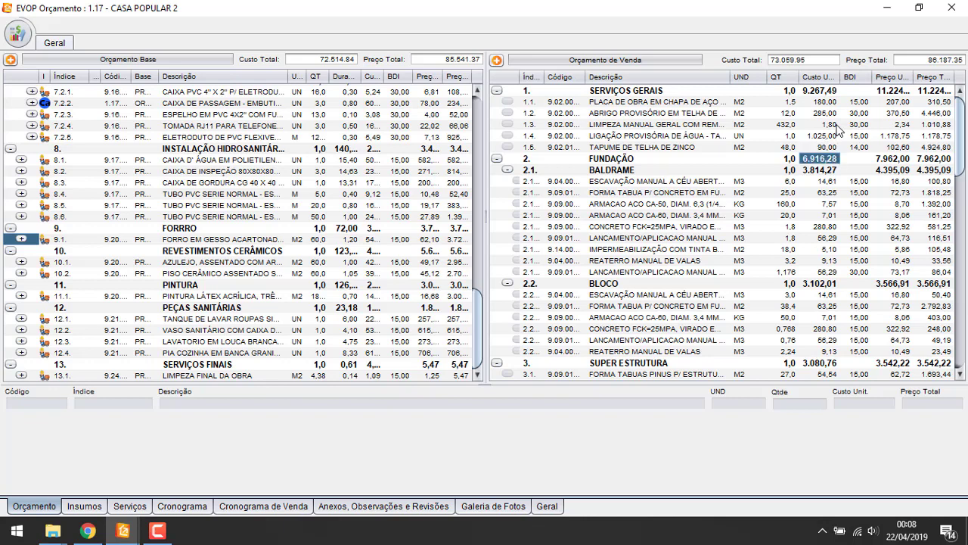
# Check the SERVIÇOS GERAIS cost breakdown and narrow the base budget's Descrição column
pyautogui.click(793, 105)
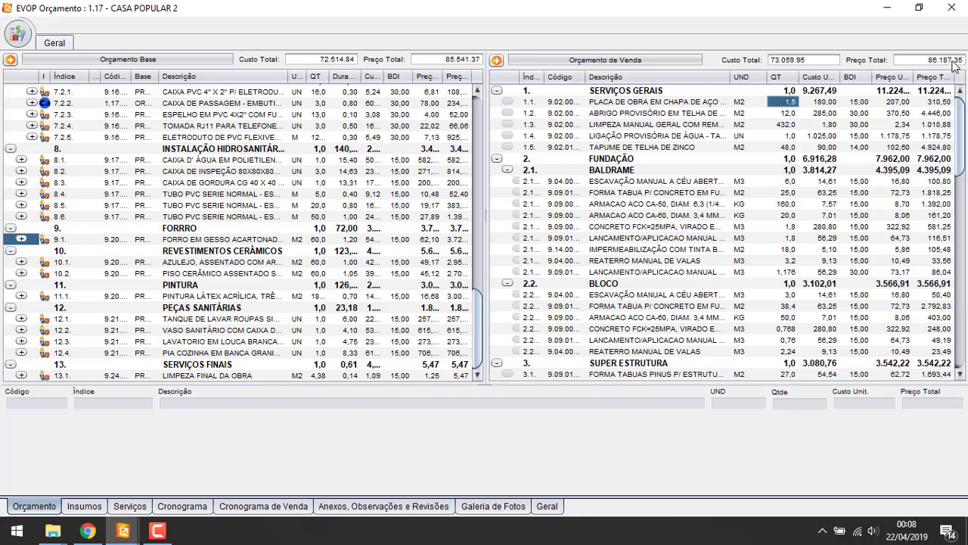
pyautogui.click(861, 114)
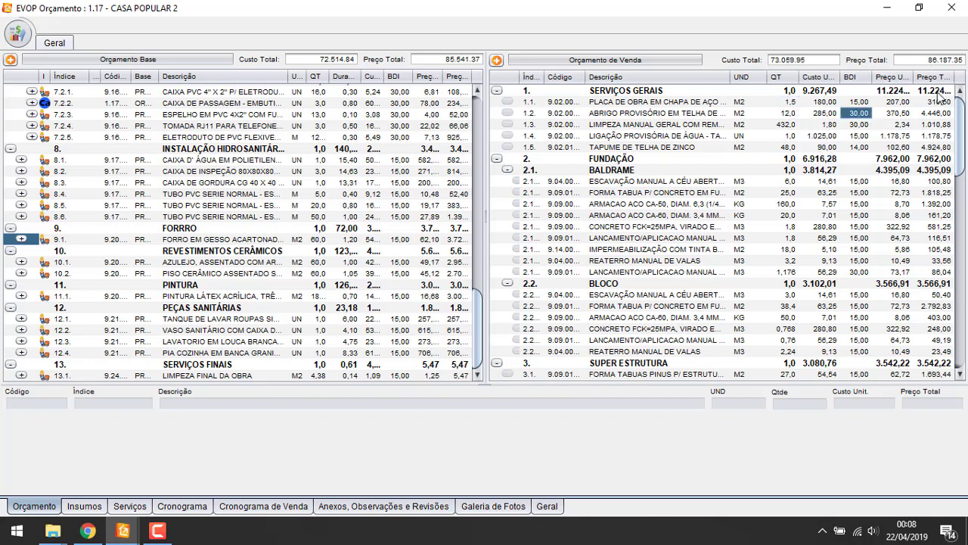
pyautogui.click(457, 92)
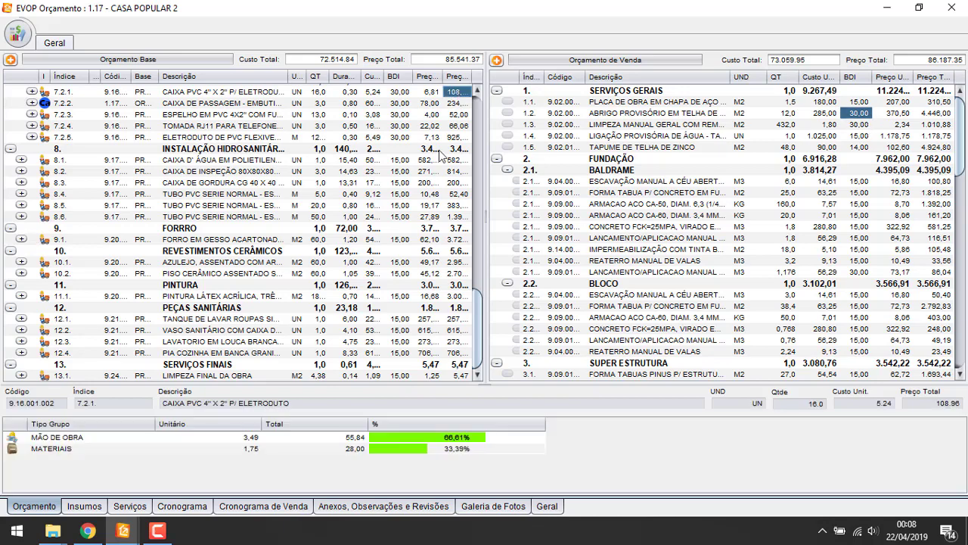
pyautogui.scroll(5, 436, 151)
pyautogui.scroll(10, 436, 151)
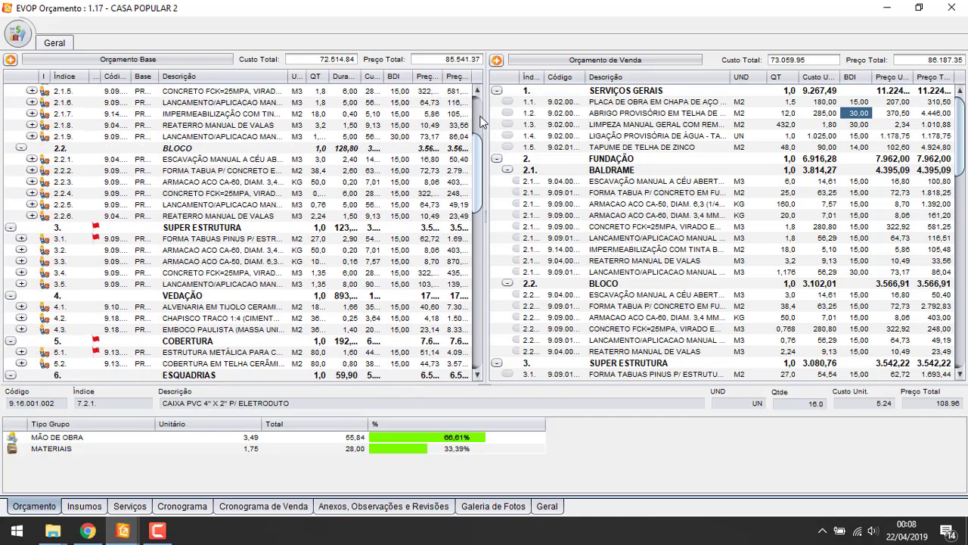
pyautogui.click(462, 102)
pyautogui.click(460, 90)
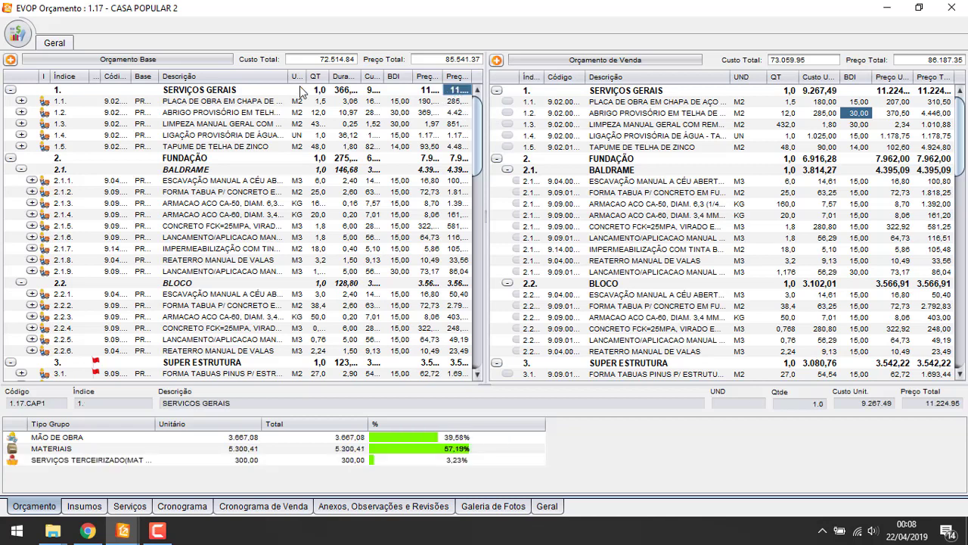
pyautogui.moveTo(290, 76); pyautogui.dragTo(174, 88)
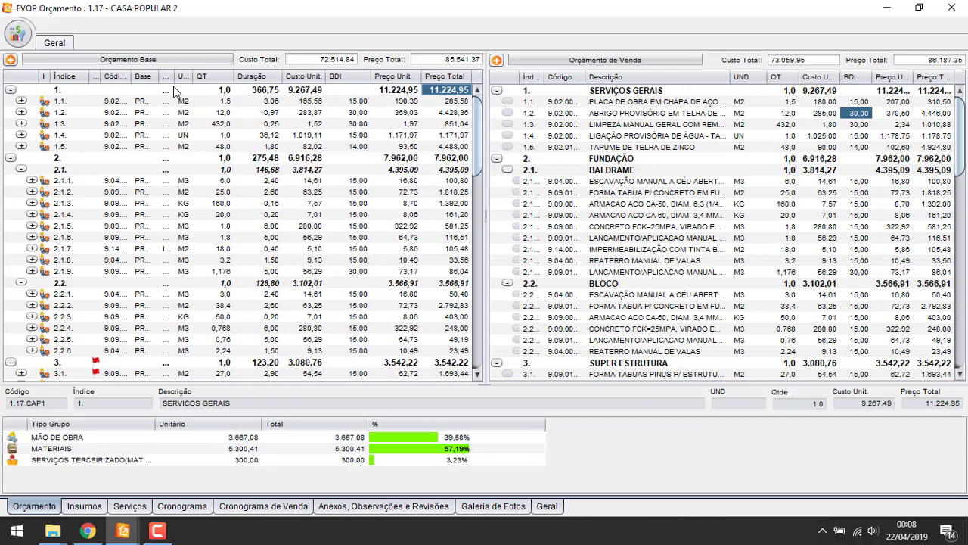
# Verify the updated SERVIÇOS GERAIS sales totals and widen the base budget's Descrição column
pyautogui.click(796, 146)
pyautogui.click(854, 112)
pyautogui.click(883, 92)
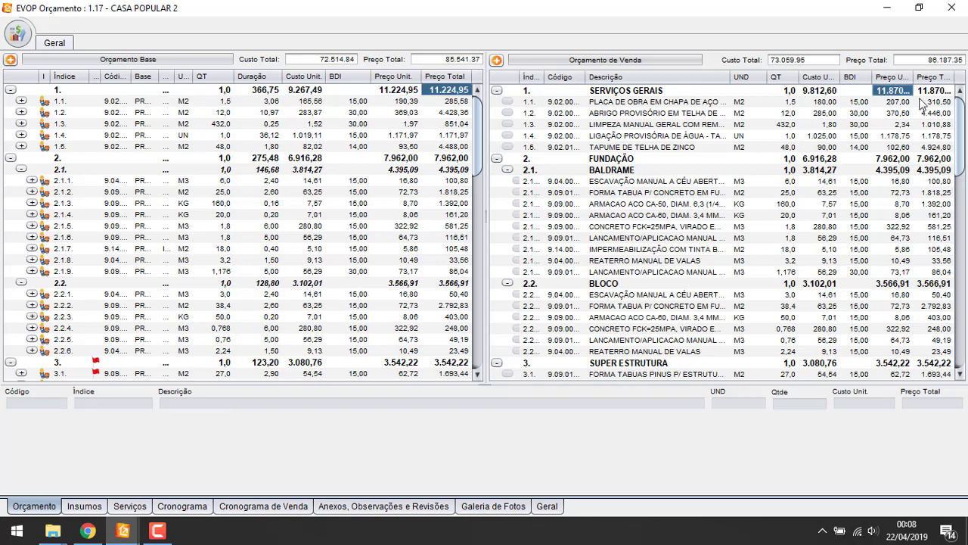
pyautogui.click(940, 101)
pyautogui.click(939, 91)
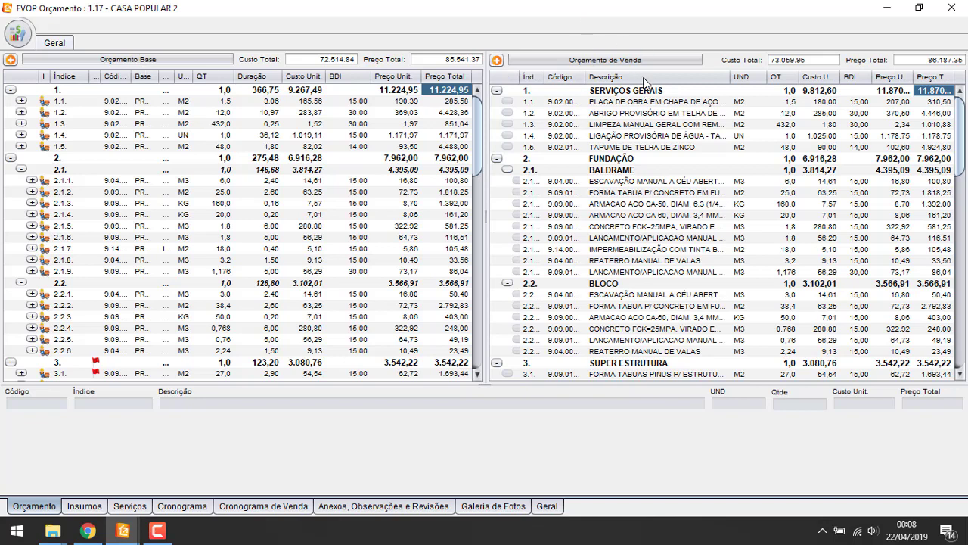
pyautogui.click(822, 135)
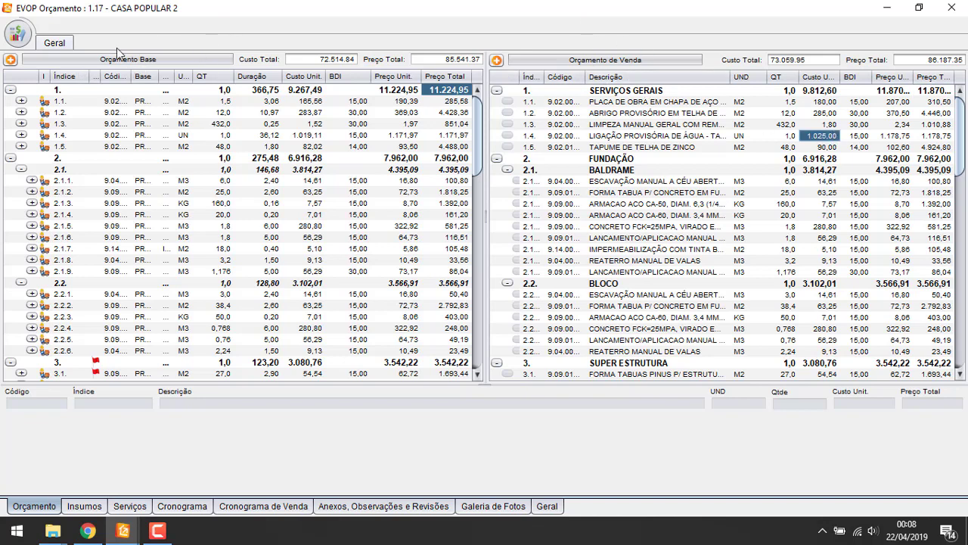
pyautogui.click(203, 128)
pyautogui.moveTo(174, 77); pyautogui.dragTo(244, 77)
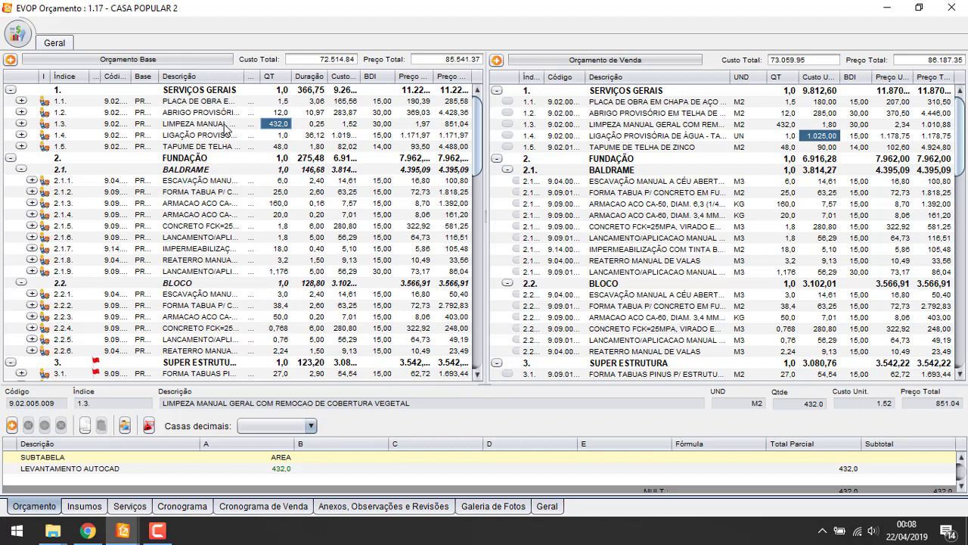
pyautogui.click(224, 126)
# Uncheck Exibe Orçamento Venda so only the base budget is displayed
pyautogui.rightClick(591, 62)
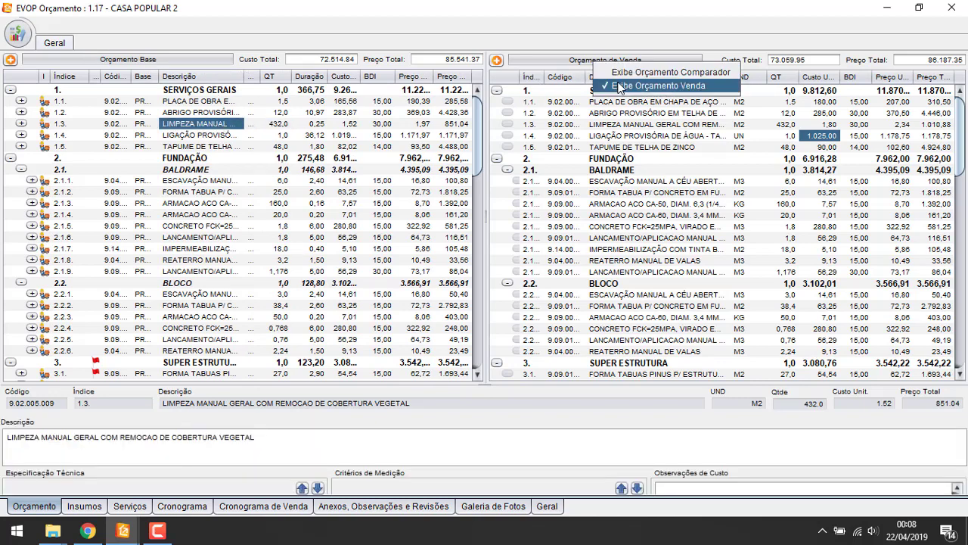
pyautogui.click(628, 87)
pyautogui.click(19, 32)
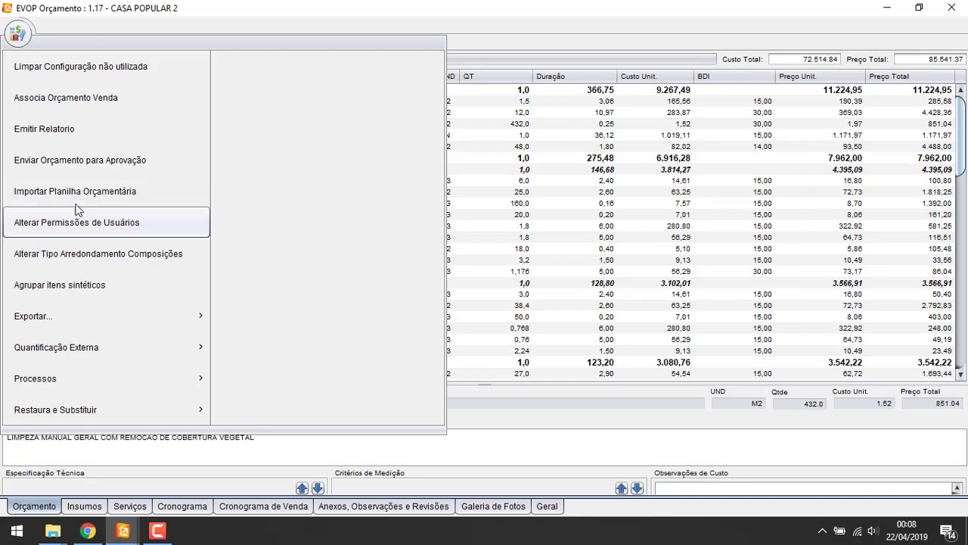
# Send the CASA POPULAR 2 budget for approval, confirming with Sim
pyautogui.click(205, 151)
pyautogui.click(567, 313)
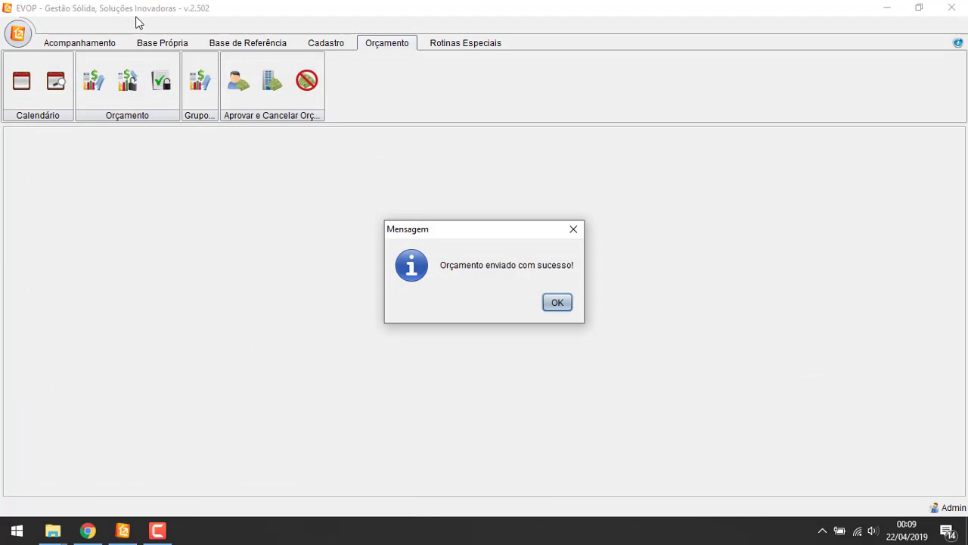
pyautogui.press('Return')
# Approve CASA POPULAR 2 in the Aprovar window, entering the approval password
pyautogui.click(233, 95)
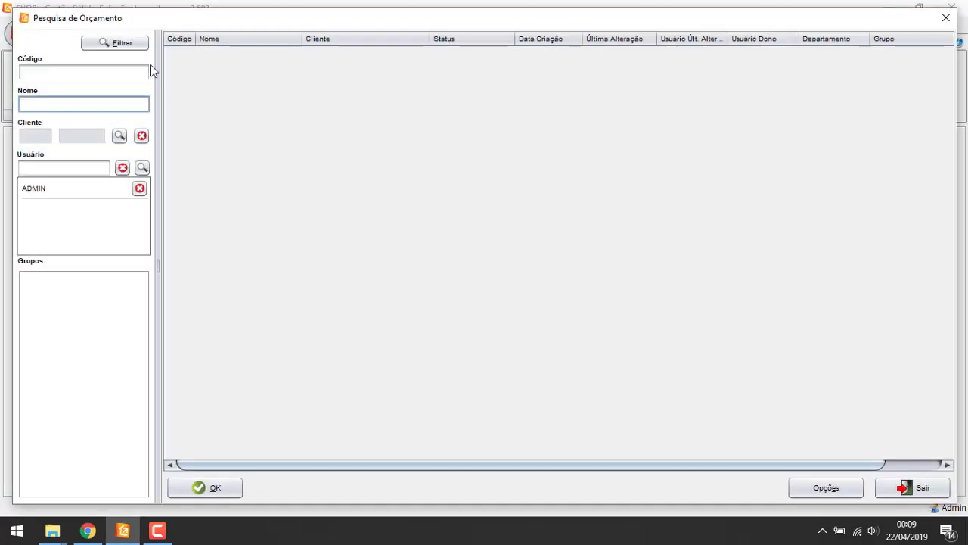
pyautogui.click(139, 47)
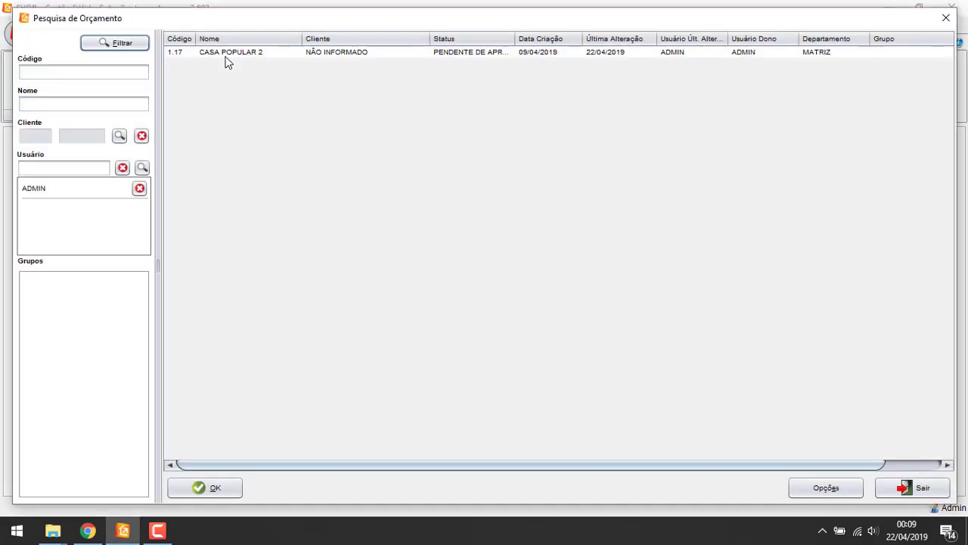
pyautogui.doubleClick(226, 53)
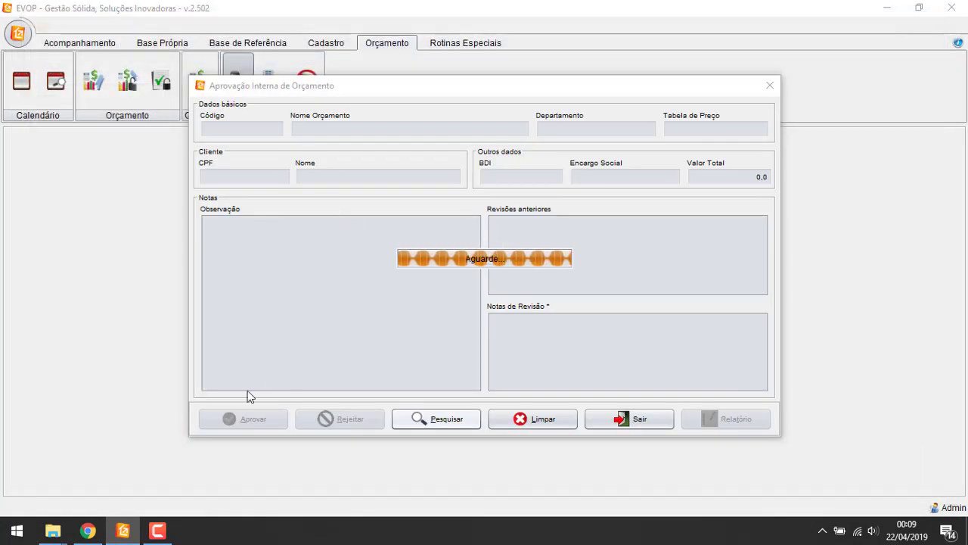
pyautogui.write('123')
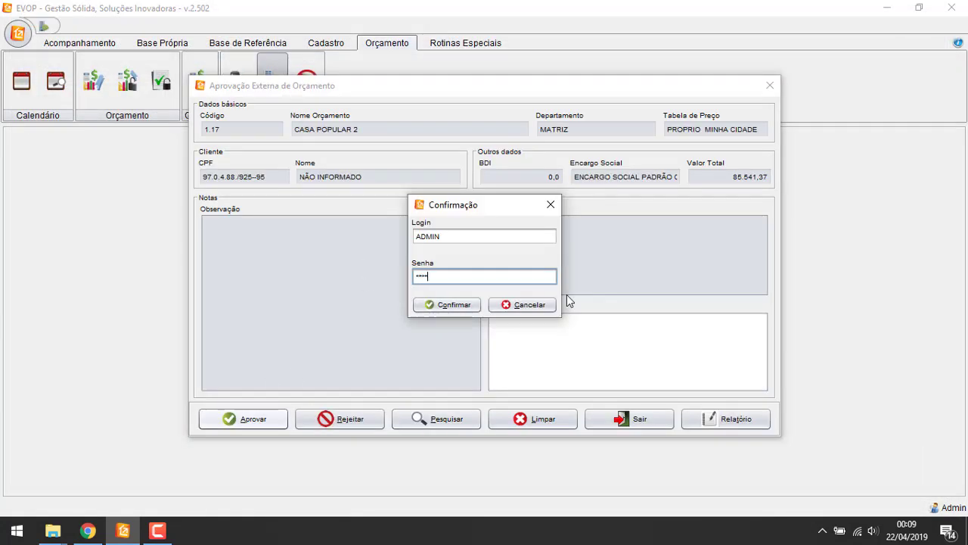
pyautogui.press('Return')
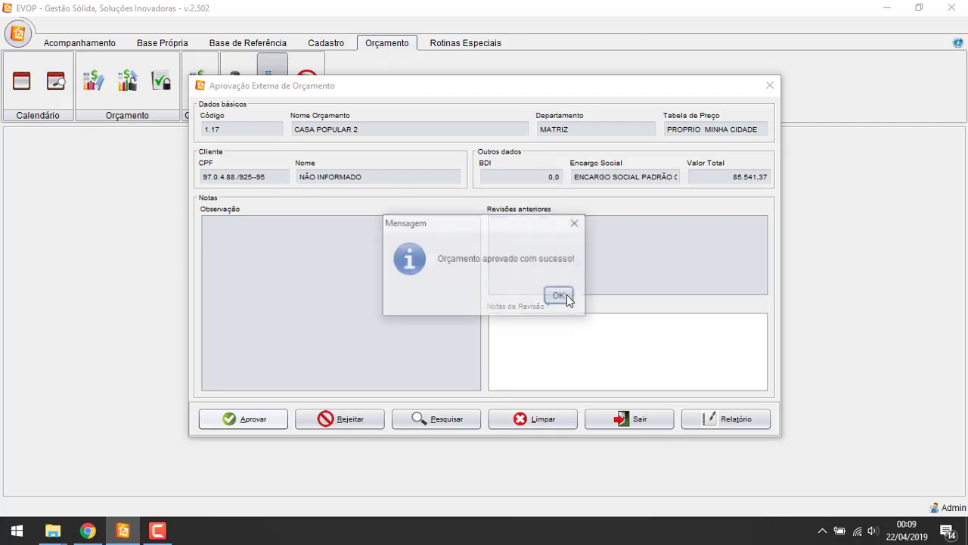
pyautogui.click(560, 296)
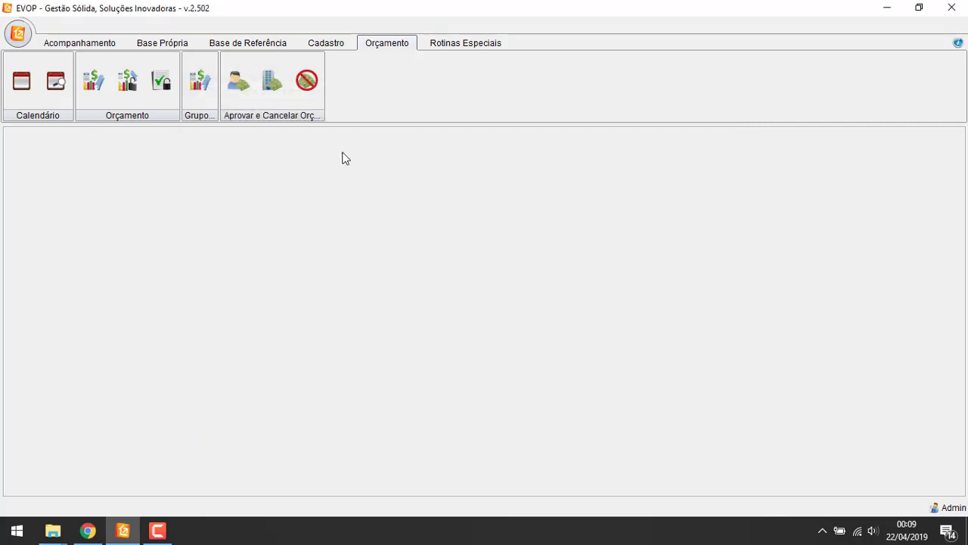
pyautogui.click(336, 43)
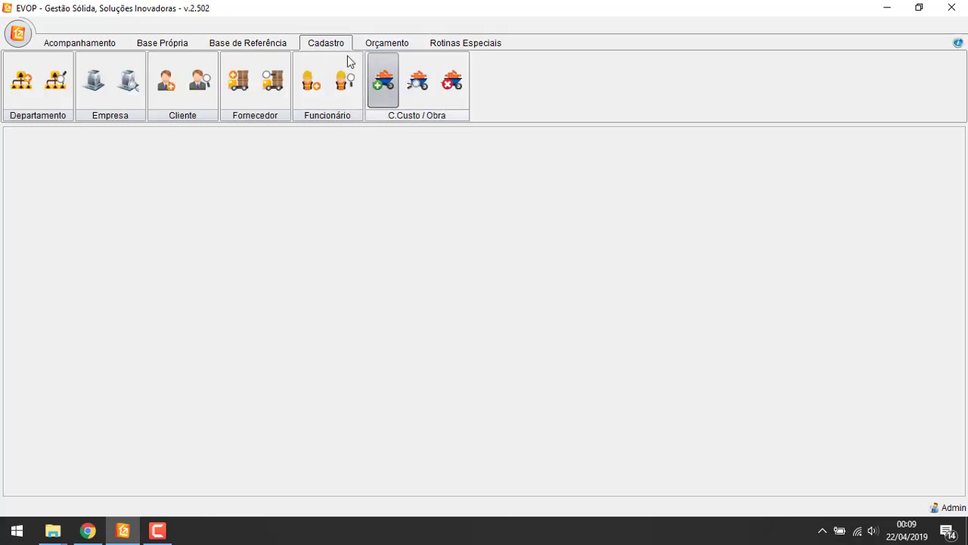
pyautogui.click(98, 42)
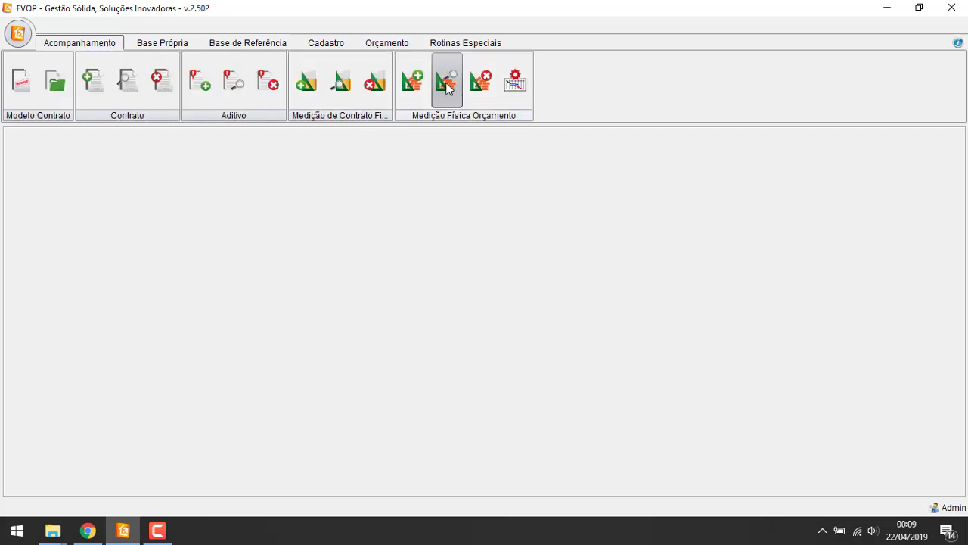
pyautogui.click(370, 43)
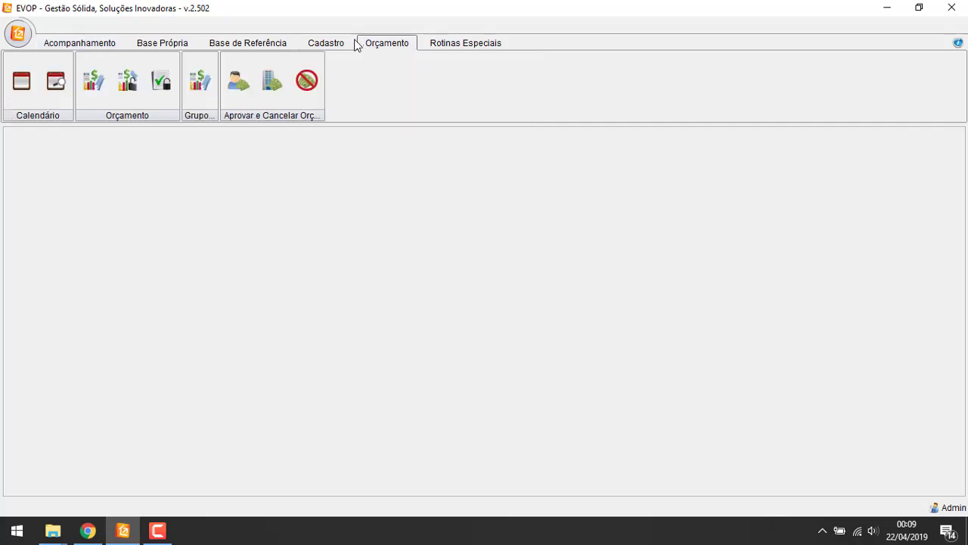
pyautogui.moveTo(156, 533)
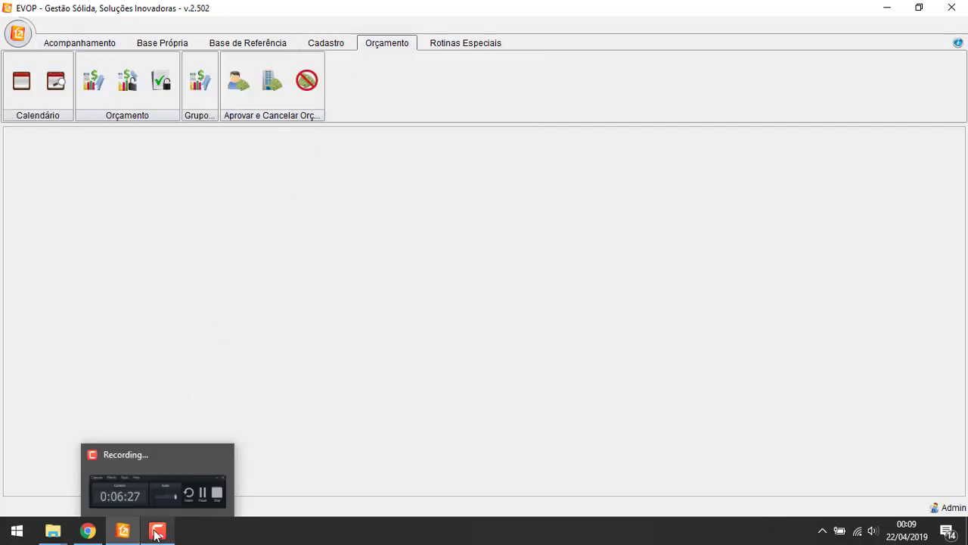
pyautogui.click(162, 506)
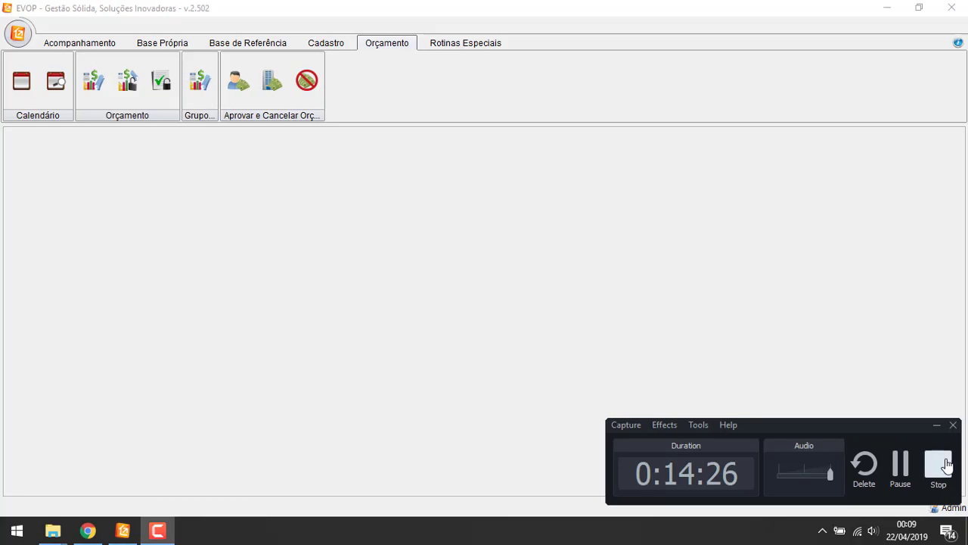
pyautogui.click(939, 463)
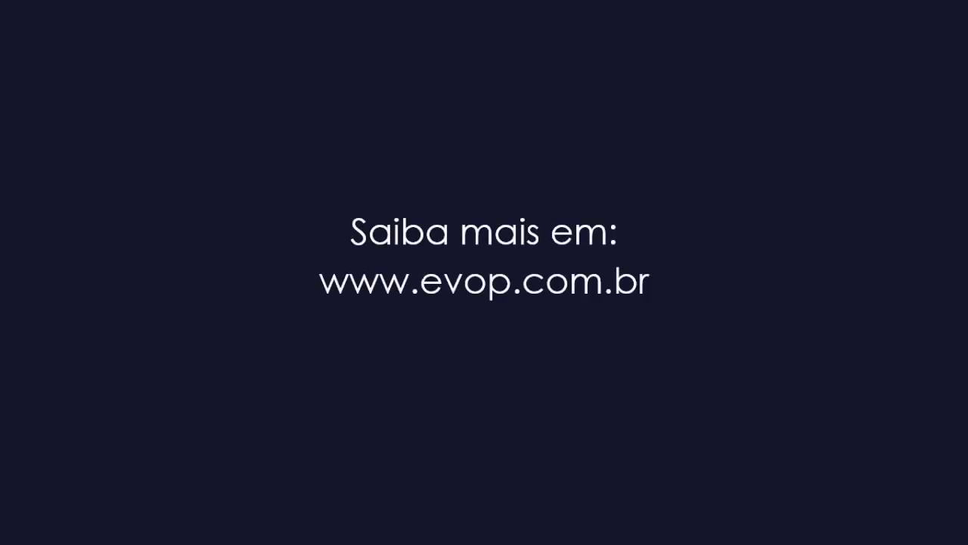